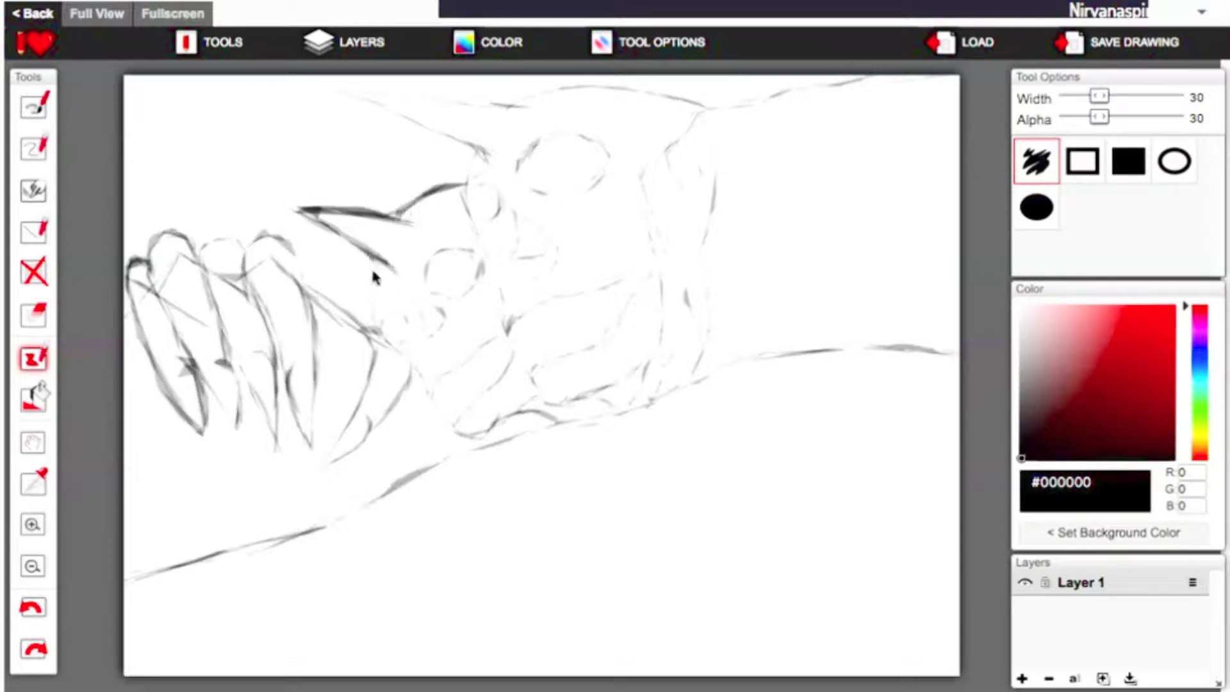
Sketch the smaller cat's cheek line in black and paint out the stray lines across the fingers in white at alpha 100.
left_click_drag(384, 346, 357, 330)
key("x")
left_click_drag(1099, 117, 1173, 116)
left_click_drag(187, 249, 141, 305)
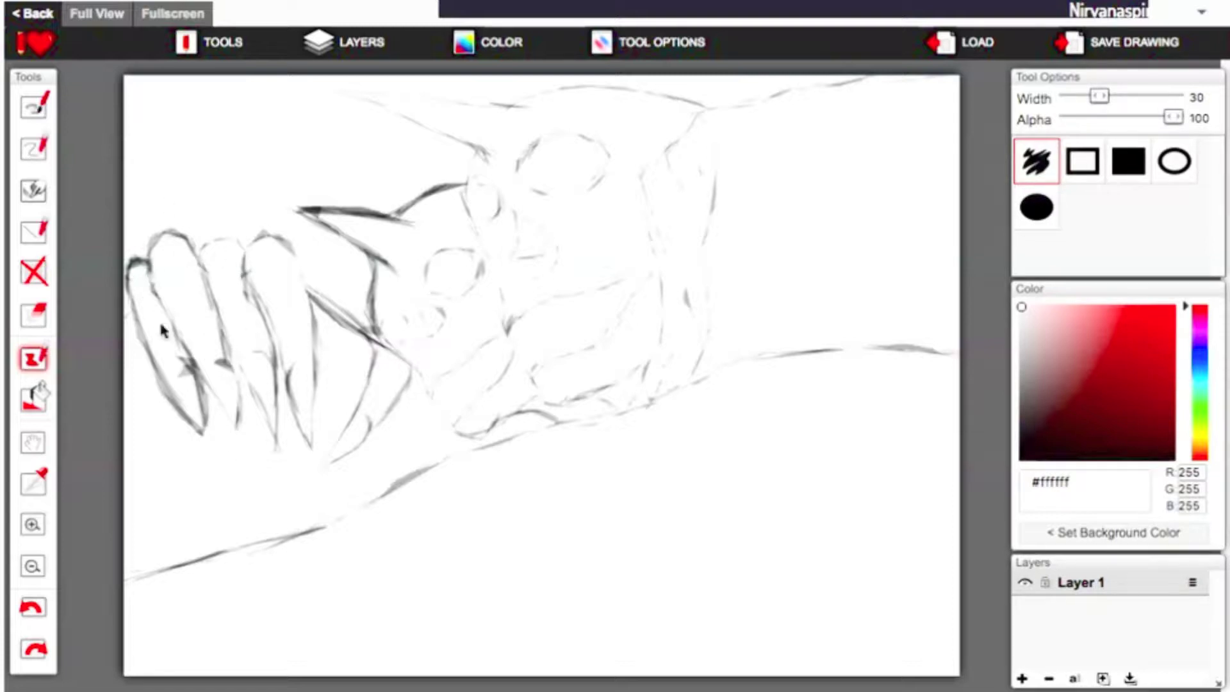
Darken the smaller cat's lower jaw line and round eyes in black at alpha 39.
key("x")
left_click_drag(1173, 117, 1109, 117)
left_click_drag(394, 346, 321, 301)
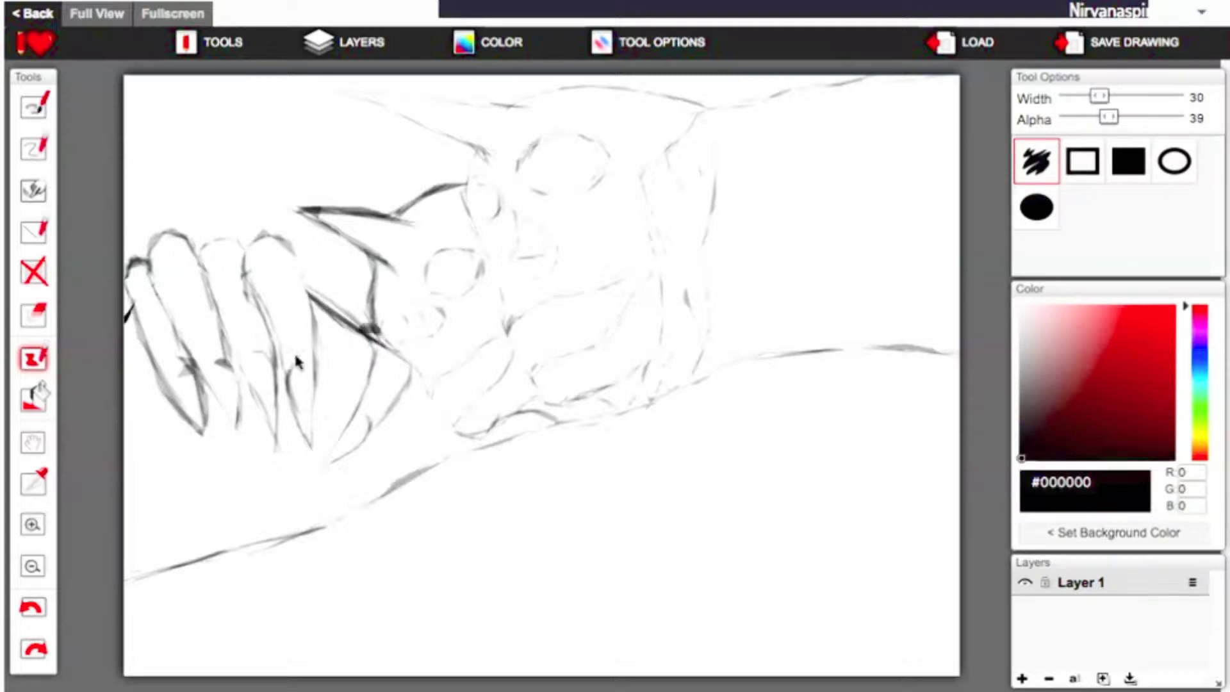
left_click_drag(387, 322, 401, 351)
mouse_move(463, 300)
left_mouse_down()
mouse_move(482, 248)
mouse_move(471, 289)
mouse_move(448, 312)
left_mouse_up()
Darken the jaw lines of both cats and the larger cat's arm and hand outlines in black.
mouse_move(370, 320)
left_mouse_down()
mouse_move(471, 360)
mouse_move(493, 333)
mouse_move(452, 428)
mouse_move(533, 394)
mouse_move(529, 412)
mouse_move(586, 415)
mouse_move(652, 358)
left_mouse_up()
left_click_drag(564, 403, 621, 413)
mouse_move(599, 289)
left_mouse_down()
mouse_move(653, 247)
mouse_move(506, 332)
left_mouse_up()
mouse_move(653, 255)
left_mouse_down()
mouse_move(616, 336)
mouse_move(527, 374)
left_mouse_up()
Darken the larger cat's nose, eyes, head contour and pointed ear in black.
mouse_move(518, 250)
left_mouse_down()
mouse_move(546, 247)
mouse_move(538, 221)
left_mouse_up()
left_click_drag(487, 184, 478, 214)
mouse_move(526, 150)
left_mouse_down()
mouse_move(602, 185)
mouse_move(548, 132)
mouse_move(525, 179)
mouse_move(610, 161)
left_mouse_up()
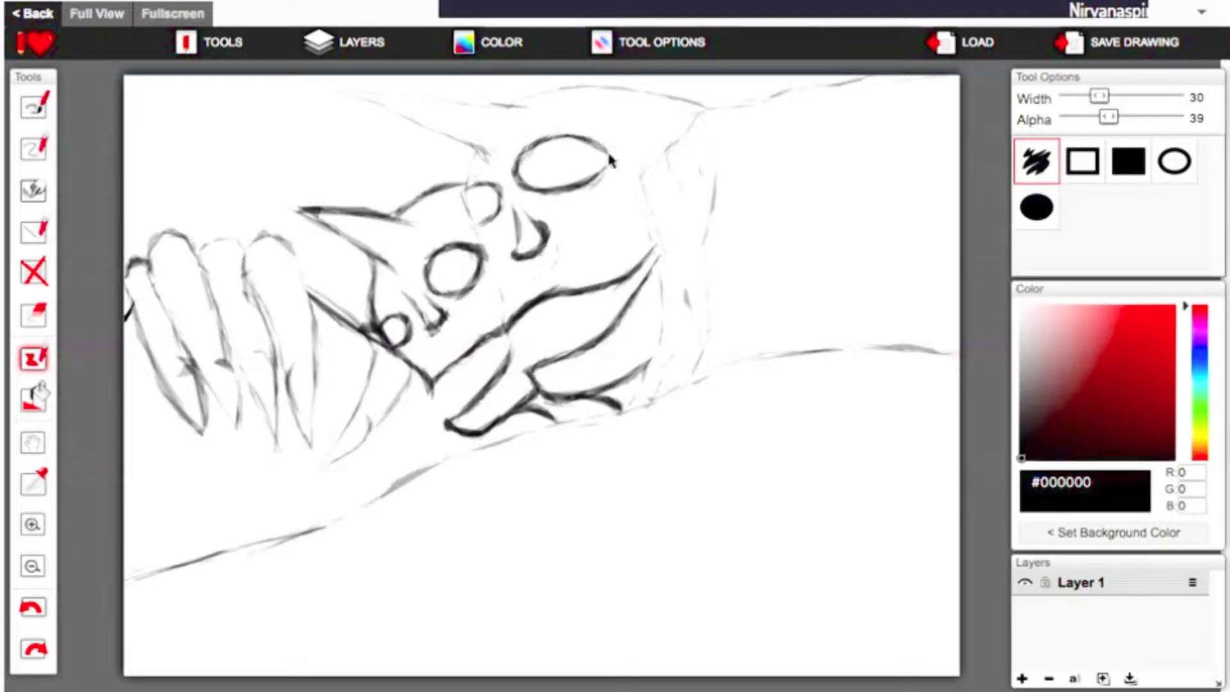
left_click_drag(478, 151, 487, 264)
left_click_drag(463, 193, 505, 324)
left_click_drag(504, 102, 641, 96)
left_click_drag(340, 93, 526, 106)
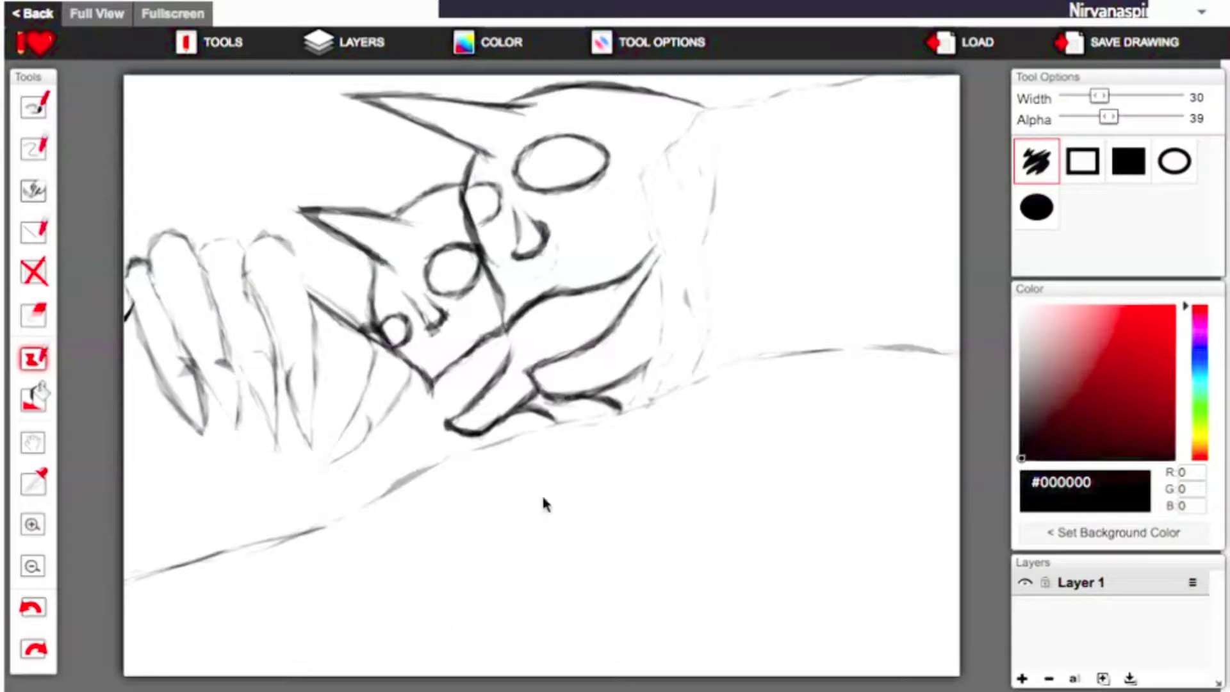
Darken the hill's contour, and at alpha 42 the back line and neck band outlines behind the larger cat's head.
mouse_move(958, 355)
left_mouse_down()
mouse_move(696, 376)
mouse_move(600, 424)
mouse_move(125, 583)
left_mouse_up()
key("e")
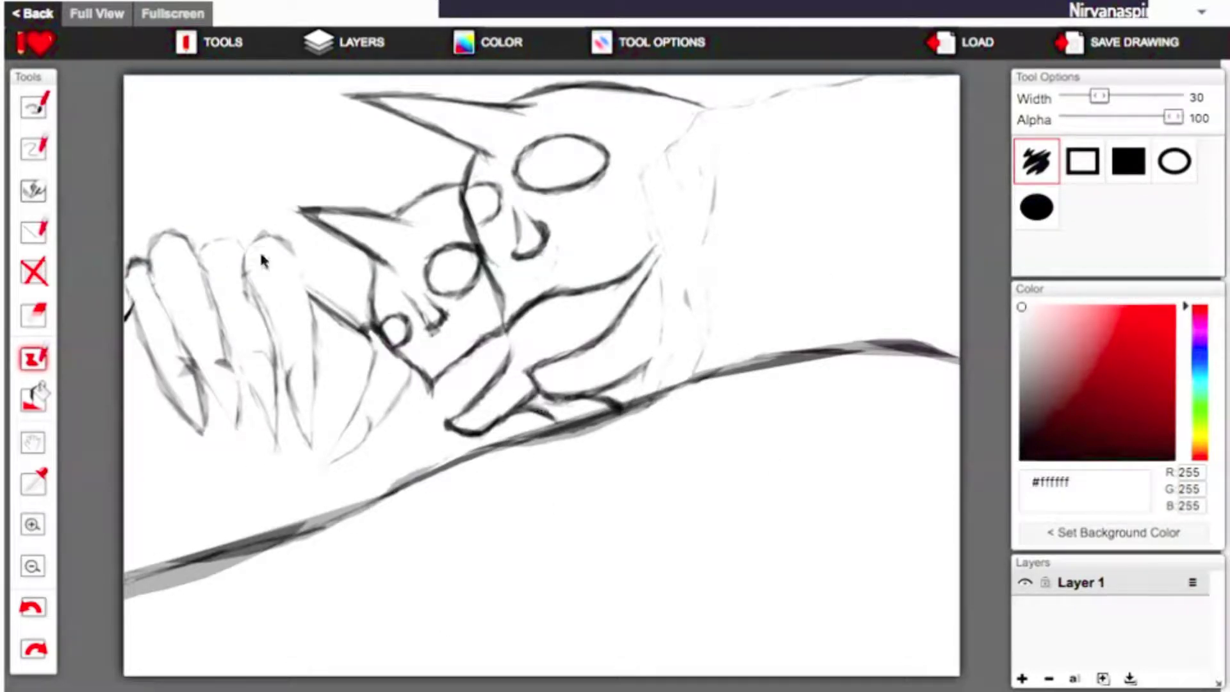
key("e")
left_click(1112, 118)
left_click_drag(756, 97, 891, 74)
mouse_move(700, 110)
left_mouse_down()
mouse_move(719, 154)
mouse_move(693, 381)
left_mouse_up()
mouse_move(701, 117)
left_mouse_down()
mouse_move(675, 142)
mouse_move(647, 255)
left_mouse_up()
mouse_move(641, 168)
left_mouse_down()
mouse_move(662, 278)
mouse_move(647, 223)
mouse_move(702, 306)
mouse_move(669, 300)
mouse_move(638, 404)
left_mouse_up()
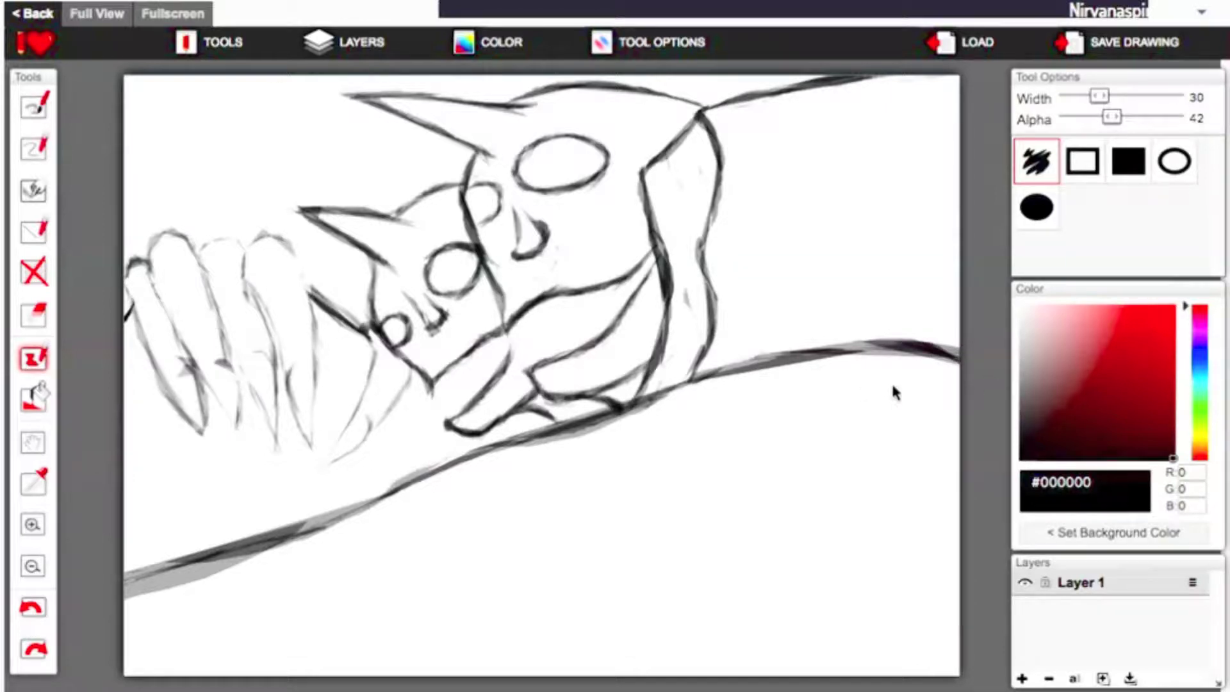
Darken the outlines of the long pointed fingers and the thumb beside the smaller cat in black.
mouse_move(245, 275)
left_mouse_down()
mouse_move(313, 292)
mouse_move(317, 459)
left_mouse_up()
left_click_drag(287, 392, 315, 456)
left_click_drag(250, 304, 295, 404)
mouse_move(248, 239)
left_mouse_down()
mouse_move(197, 252)
mouse_move(242, 377)
left_mouse_up()
mouse_move(202, 272)
left_mouse_down()
mouse_move(282, 449)
mouse_move(290, 442)
left_mouse_up()
mouse_move(157, 250)
left_mouse_down()
mouse_move(192, 238)
mouse_move(154, 269)
mouse_move(225, 433)
left_mouse_up()
left_click_drag(234, 358, 240, 458)
left_click_drag(131, 259, 207, 464)
left_click_drag(199, 384, 211, 466)
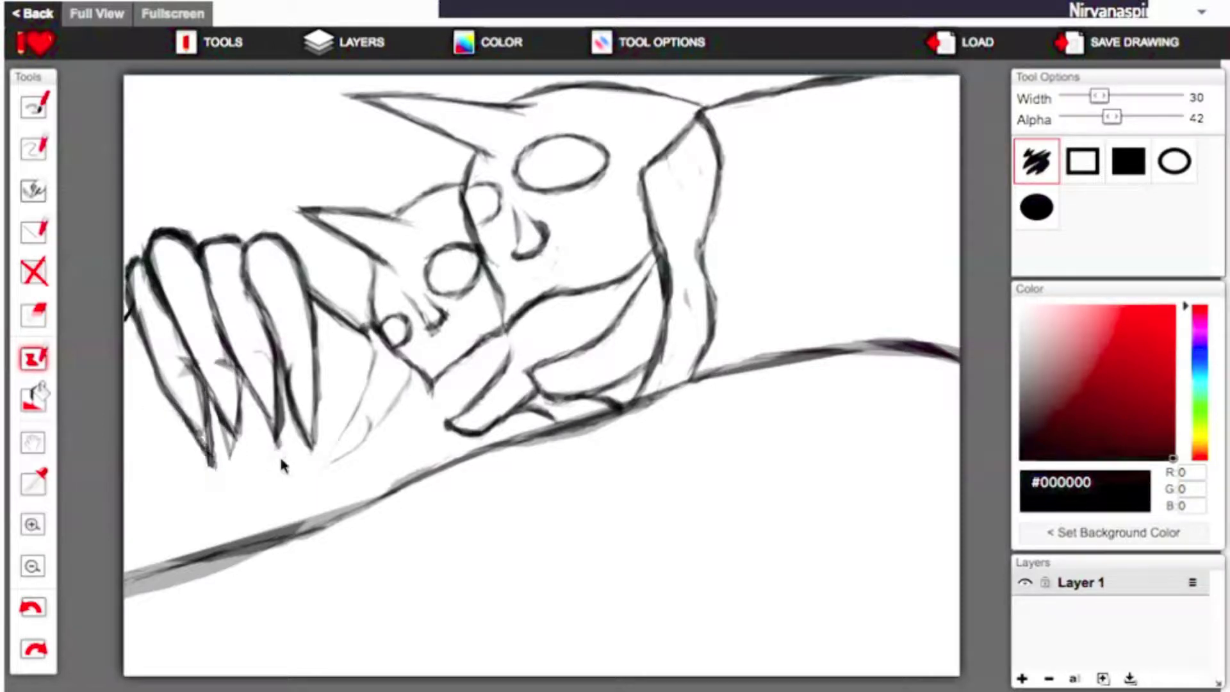
mouse_move(367, 352)
left_mouse_down()
mouse_move(321, 472)
mouse_move(247, 372)
mouse_move(294, 350)
mouse_move(286, 392)
left_mouse_up()
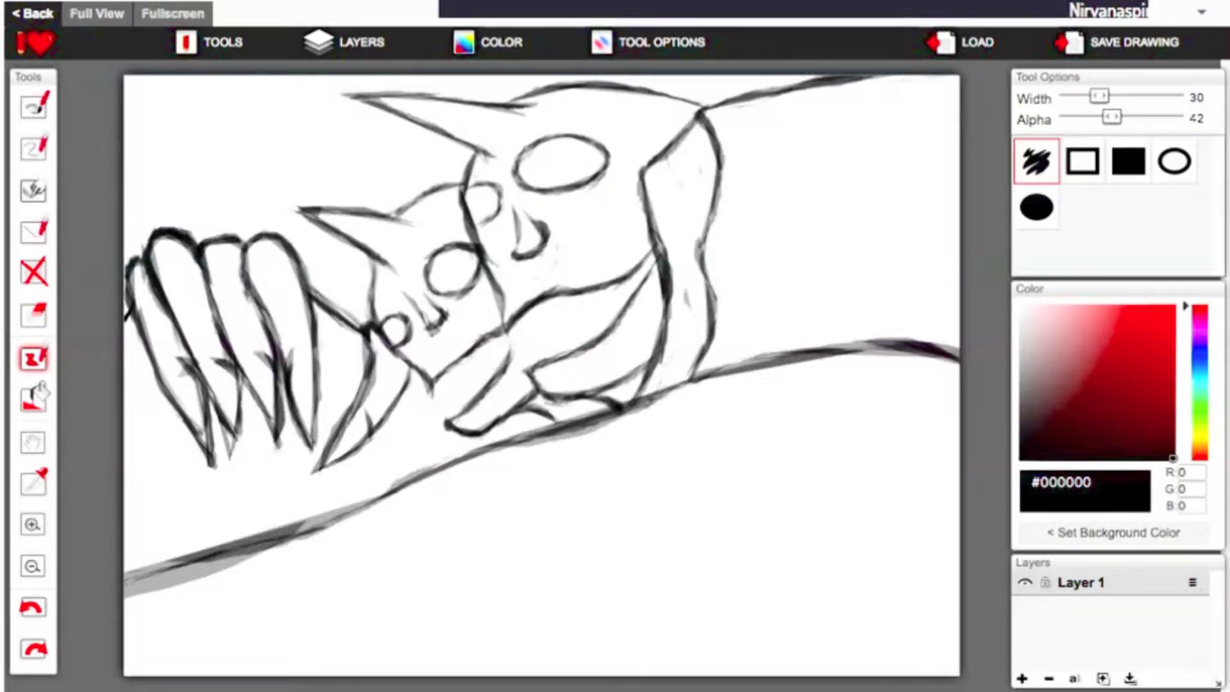
Fill the hill below the contour line with dark green #171d00.
left_click(1201, 431)
left_click(1174, 444)
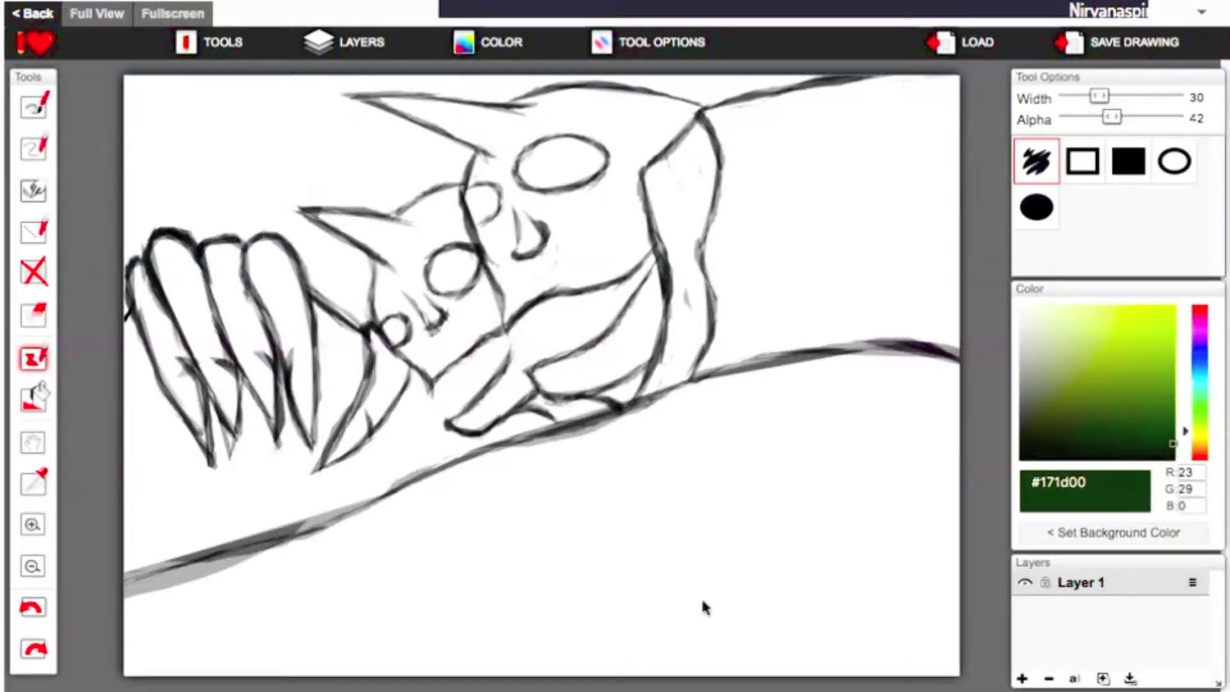
left_click(705, 607)
left_click(693, 392)
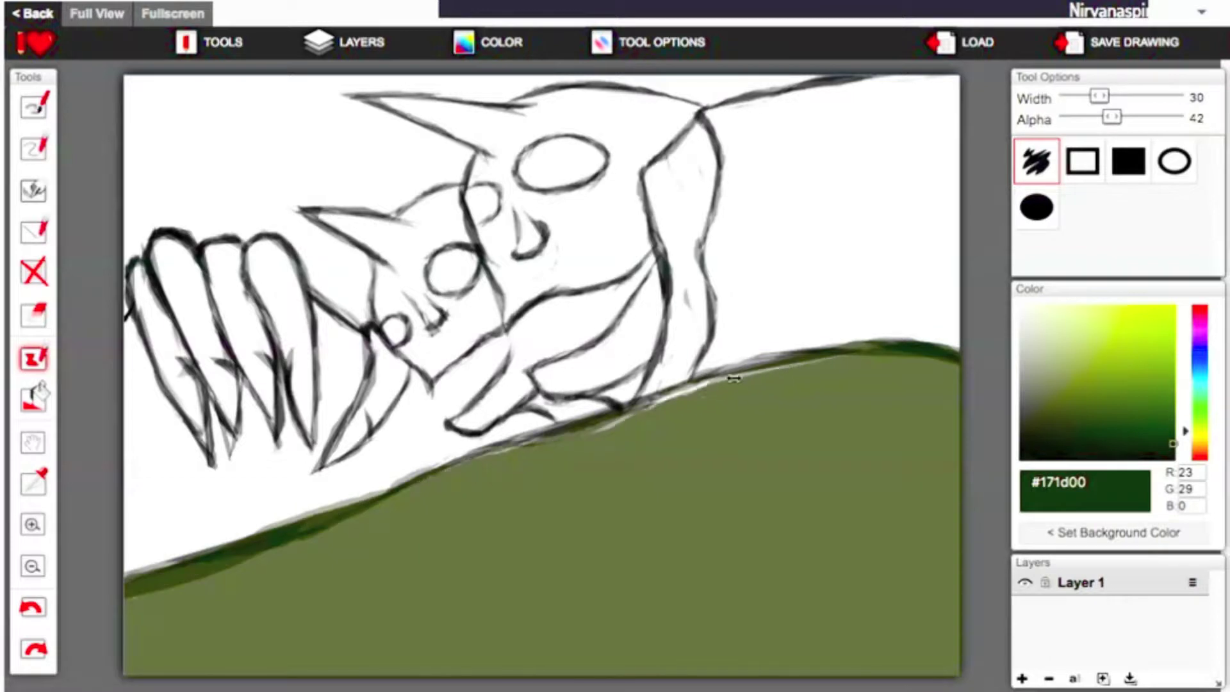
left_click(708, 385)
left_click(721, 377)
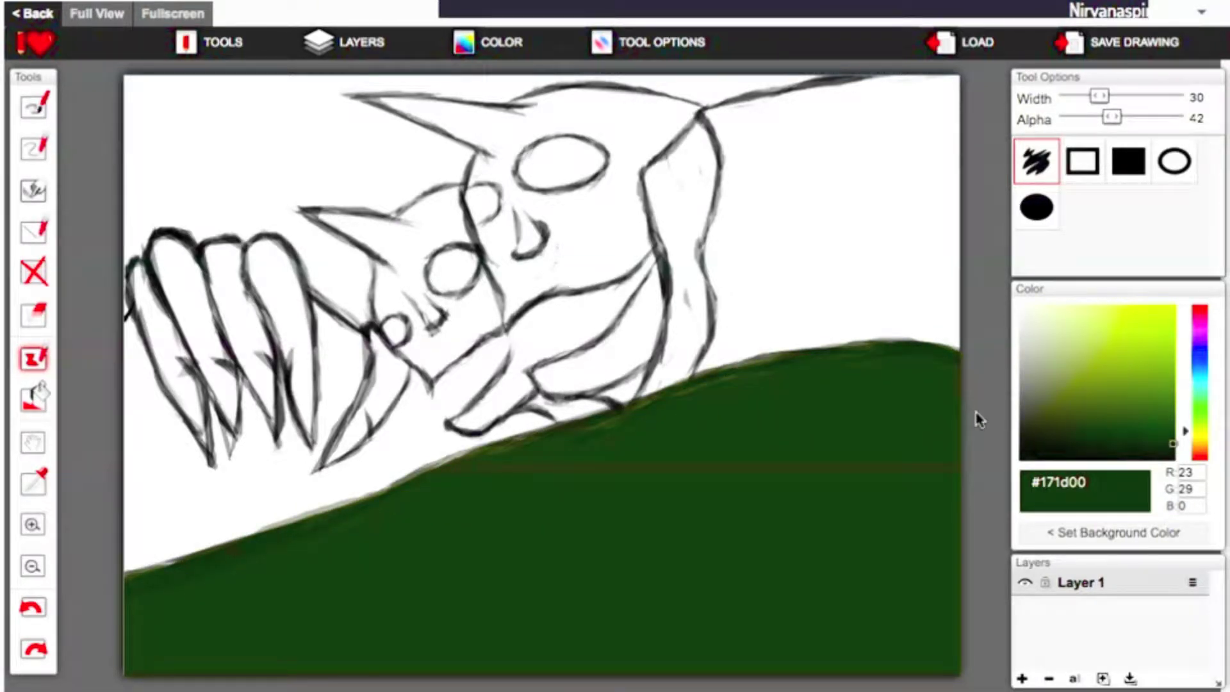
Shade the hill with darker green #121700 on its right side and lighter greens such as #202804 toward the left.
left_click(1166, 438)
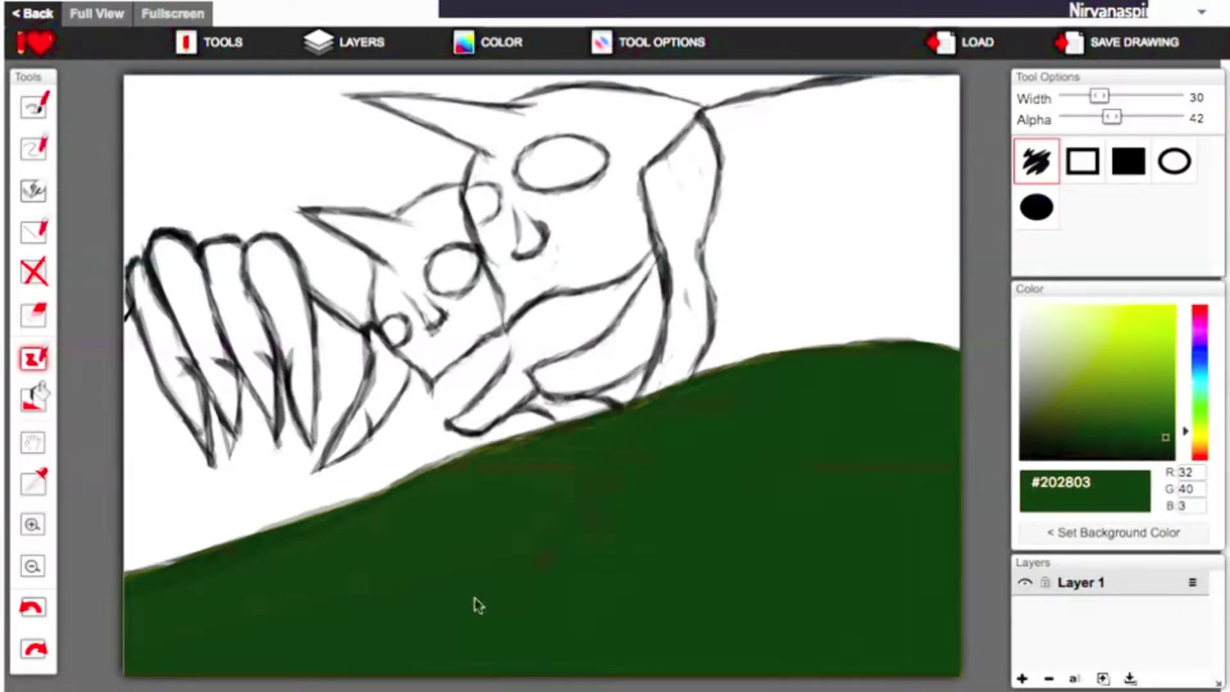
left_click(1173, 447)
mouse_move(948, 346)
left_mouse_down()
mouse_move(923, 514)
mouse_move(819, 349)
mouse_move(724, 378)
left_mouse_up()
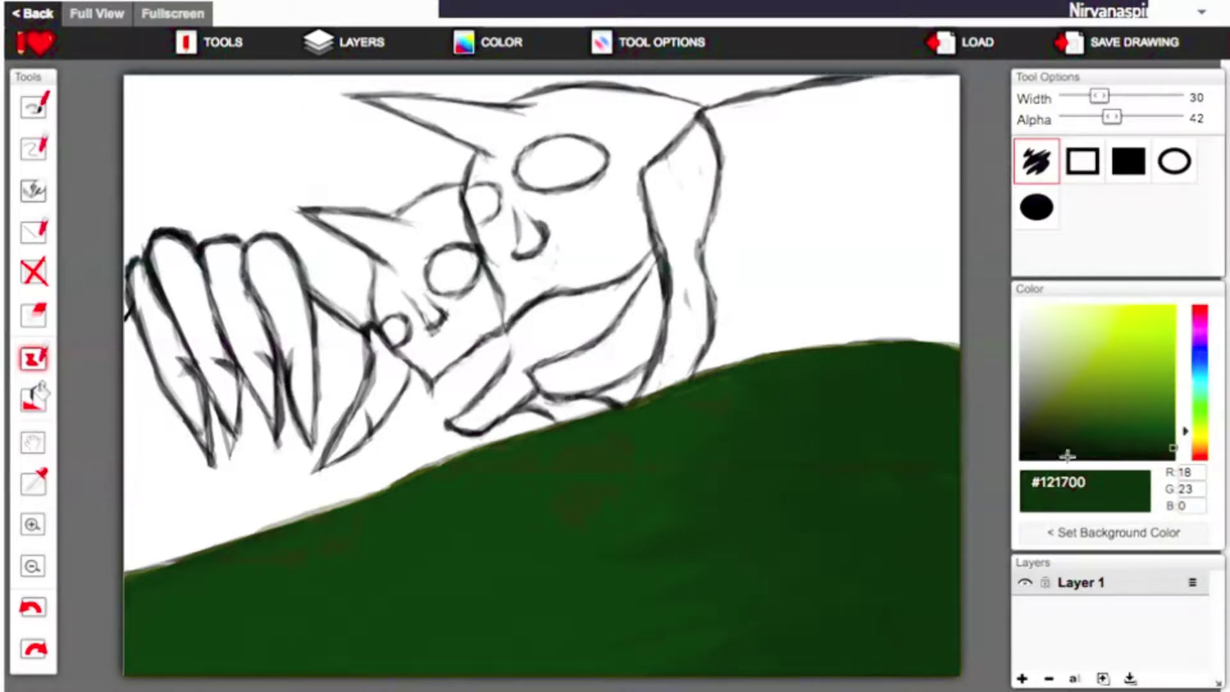
left_click(1167, 441)
left_click(1153, 424)
left_click(1159, 432)
mouse_move(374, 497)
left_mouse_down()
mouse_move(263, 607)
mouse_move(154, 666)
left_mouse_up()
left_click(1161, 437)
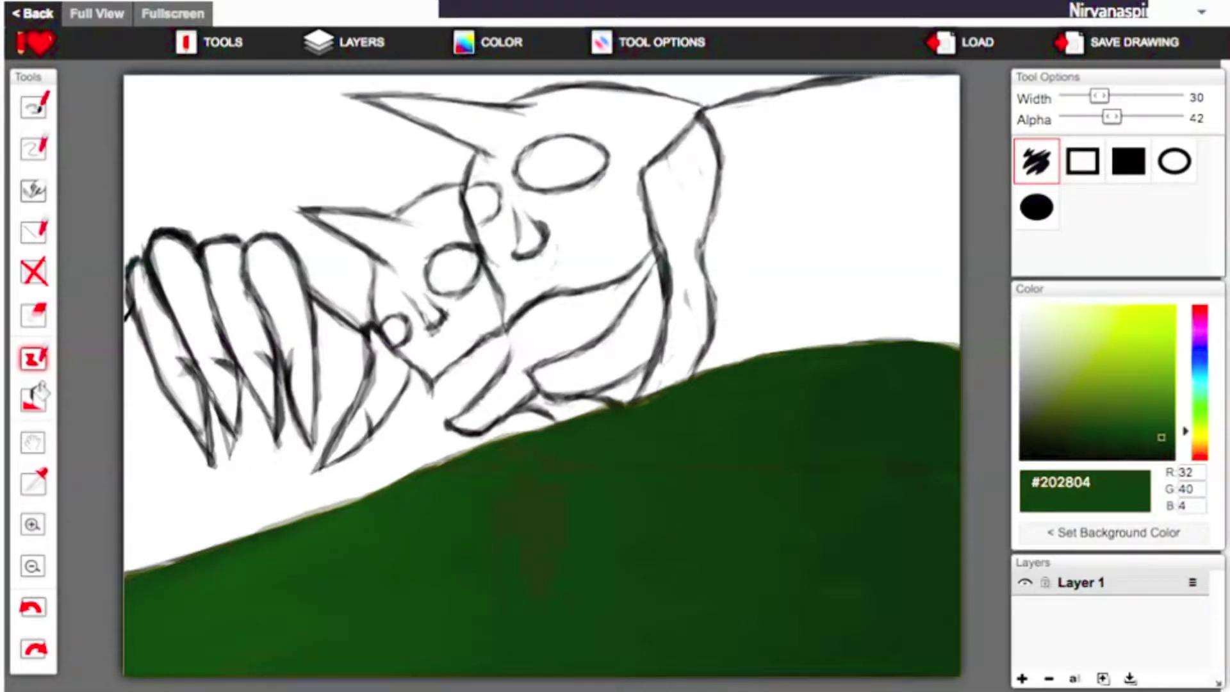
Paint a dark brown base over the body area between the neck band and the canvas's right edge.
left_click(1199, 453)
left_click(1047, 412)
left_click(1061, 436)
mouse_move(942, 86)
left_mouse_down()
mouse_move(701, 378)
mouse_move(730, 192)
left_mouse_up()
mouse_move(787, 95)
left_mouse_down()
mouse_move(961, 346)
mouse_move(739, 366)
mouse_move(700, 273)
mouse_move(705, 115)
left_mouse_up()
Cover the body area behind the neck band with brown #261c16 and blend in #39261d toward the band.
left_click(1083, 438)
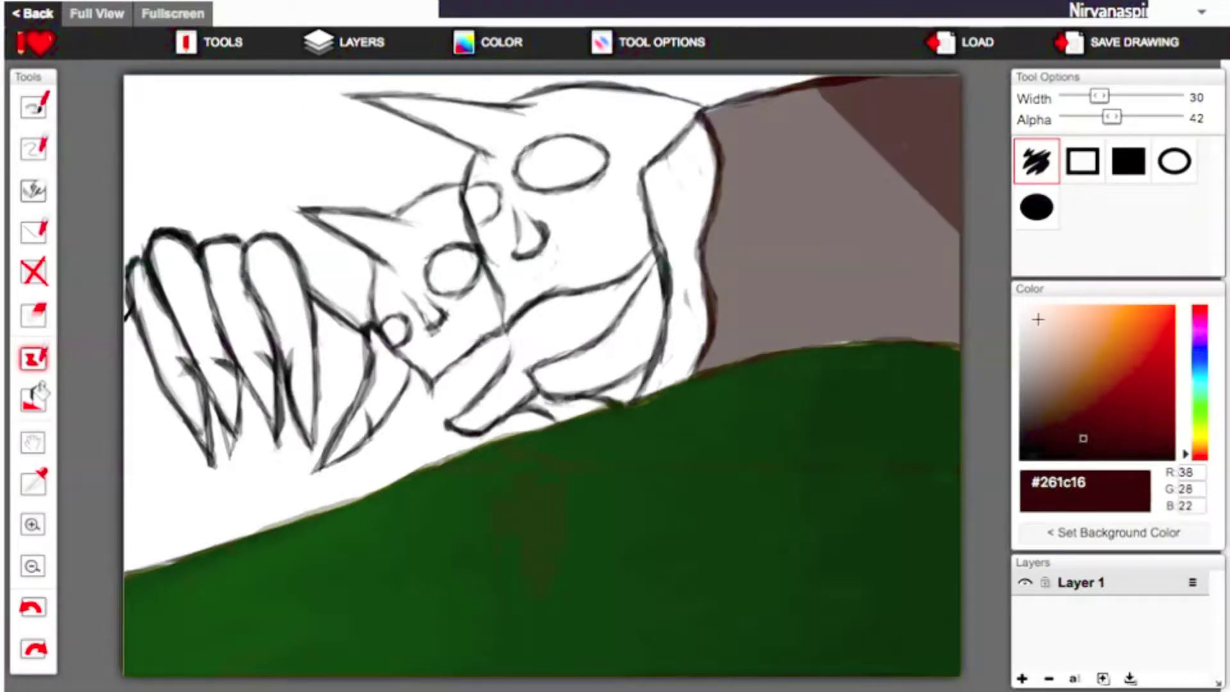
left_click_drag(955, 86, 702, 113)
mouse_move(961, 75)
left_mouse_down()
mouse_move(764, 96)
mouse_move(860, 103)
mouse_move(1058, 221)
mouse_move(852, 285)
mouse_move(802, 88)
mouse_move(819, 269)
left_mouse_up()
left_click(1088, 431)
mouse_move(823, 102)
left_mouse_down()
mouse_move(810, 224)
mouse_move(777, 126)
mouse_move(769, 244)
left_mouse_up()
left_click(1095, 427)
mouse_move(711, 109)
left_mouse_down()
mouse_move(808, 190)
mouse_move(752, 302)
mouse_move(778, 249)
mouse_move(705, 307)
left_mouse_up()
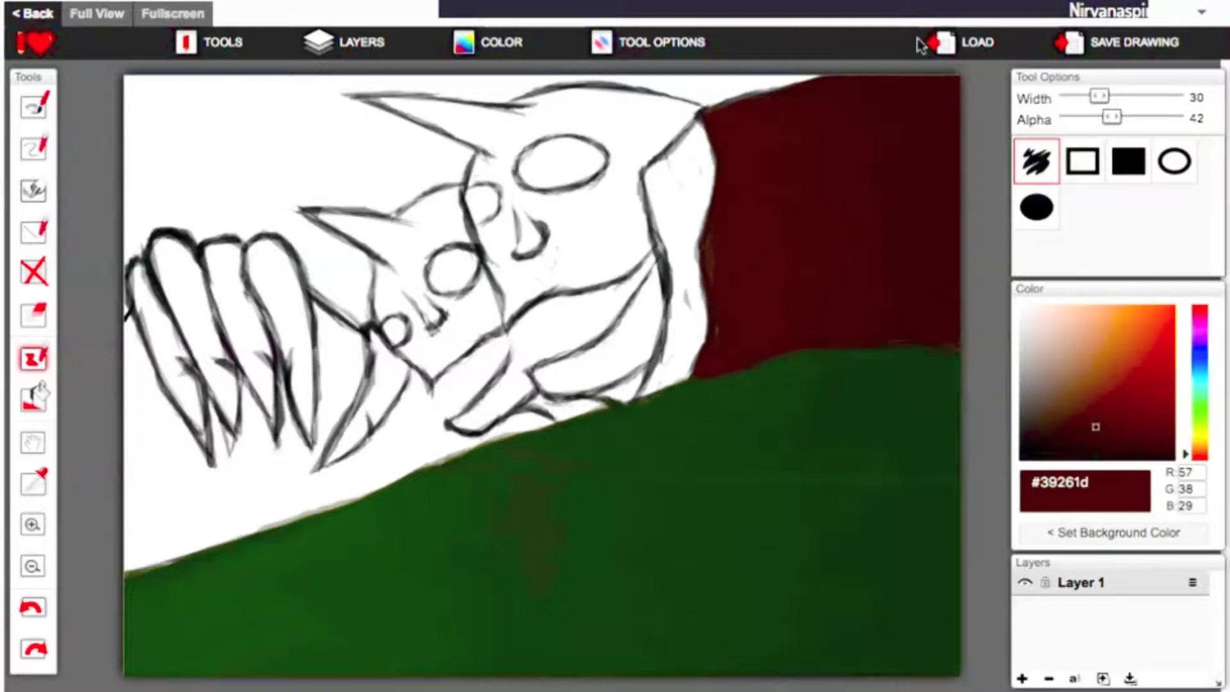
Shade the brown body area with dark #170800 and lighter reddish brown #3a1a0a.
left_click(1172, 448)
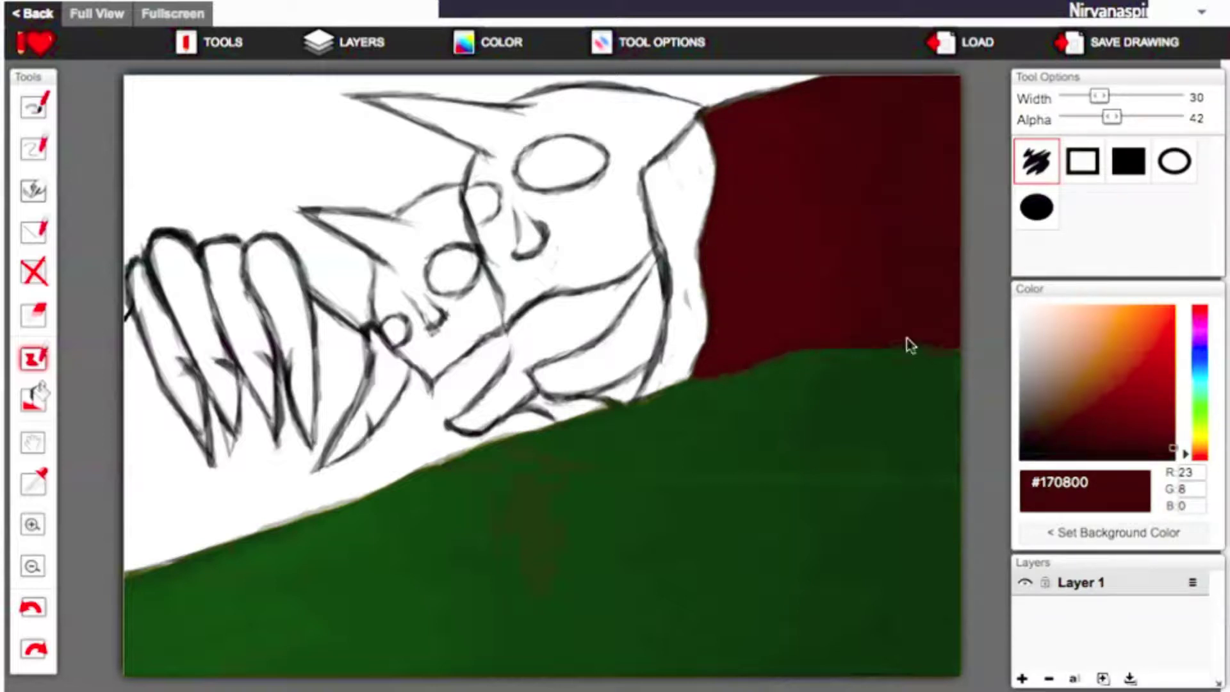
left_click(1166, 441)
left_click(1156, 434)
left_click(1149, 426)
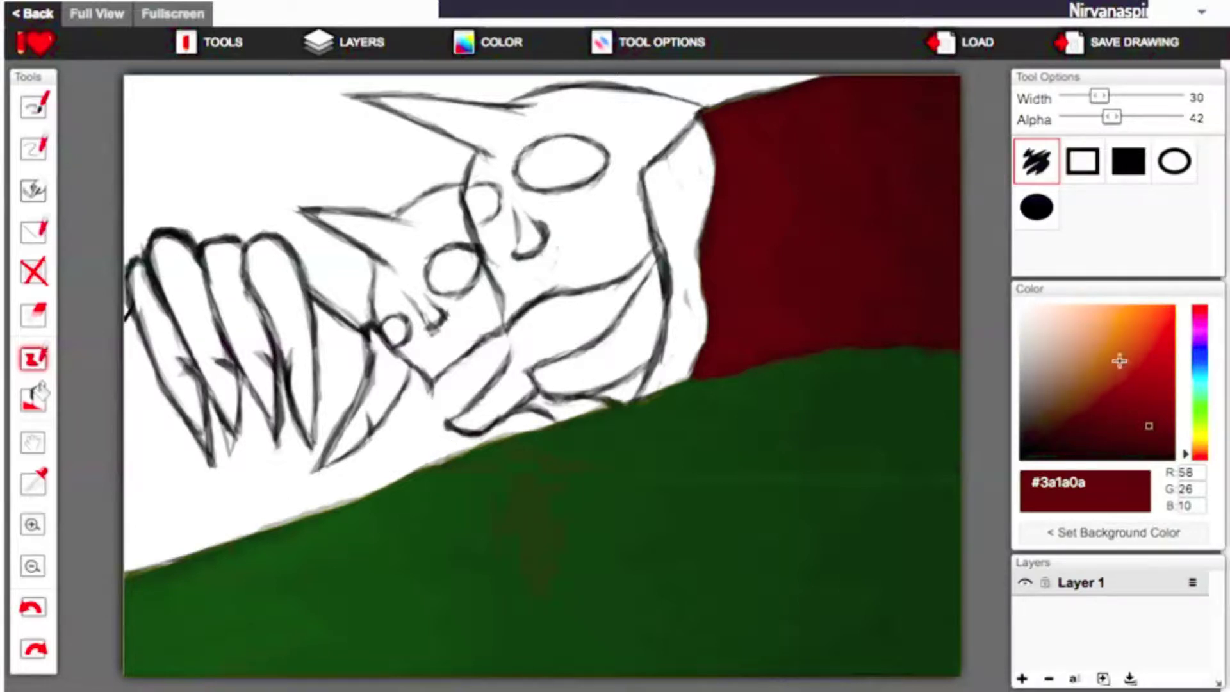
Paint the neck band in tan #91624b and work in streaks of #713f26 and #b86e49.
left_click(1095, 372)
mouse_move(698, 122)
left_mouse_down()
mouse_move(681, 305)
mouse_move(641, 401)
mouse_move(698, 160)
mouse_move(703, 250)
mouse_move(663, 372)
mouse_move(673, 385)
mouse_move(691, 375)
left_mouse_up()
left_click_drag(715, 203, 669, 294)
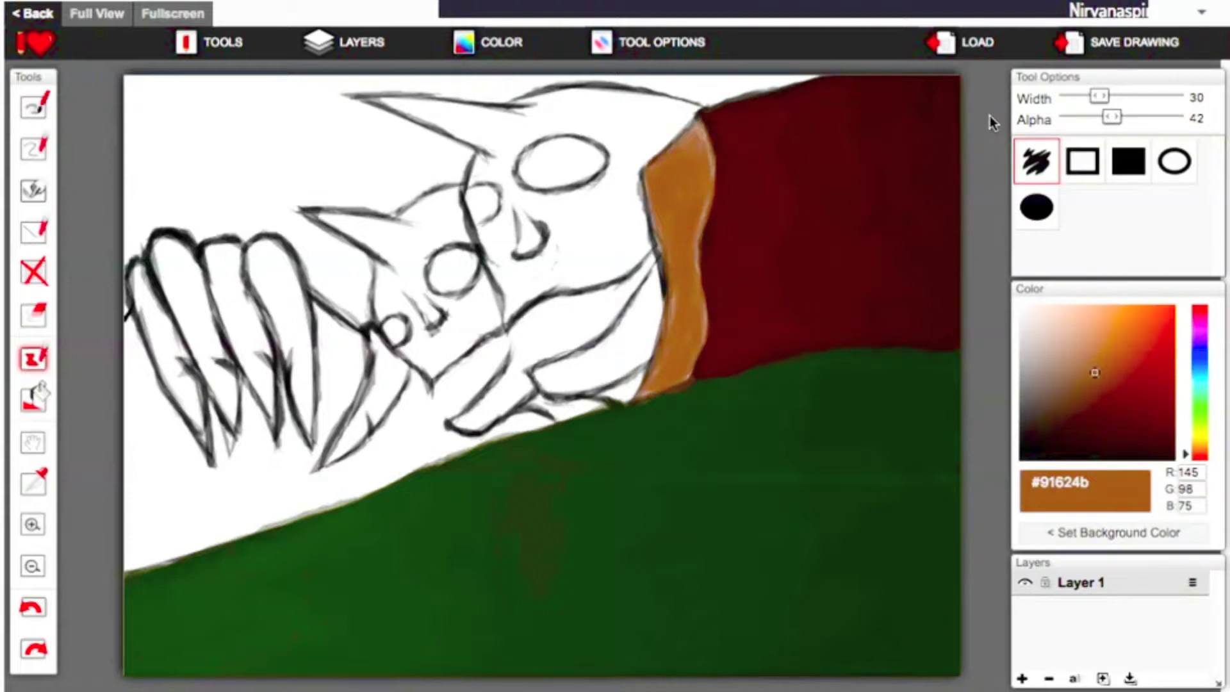
left_click(695, 144, "alt")
mouse_move(695, 144)
left_mouse_down()
mouse_move(684, 293)
mouse_move(669, 186)
mouse_move(647, 398)
mouse_move(683, 193)
left_mouse_up()
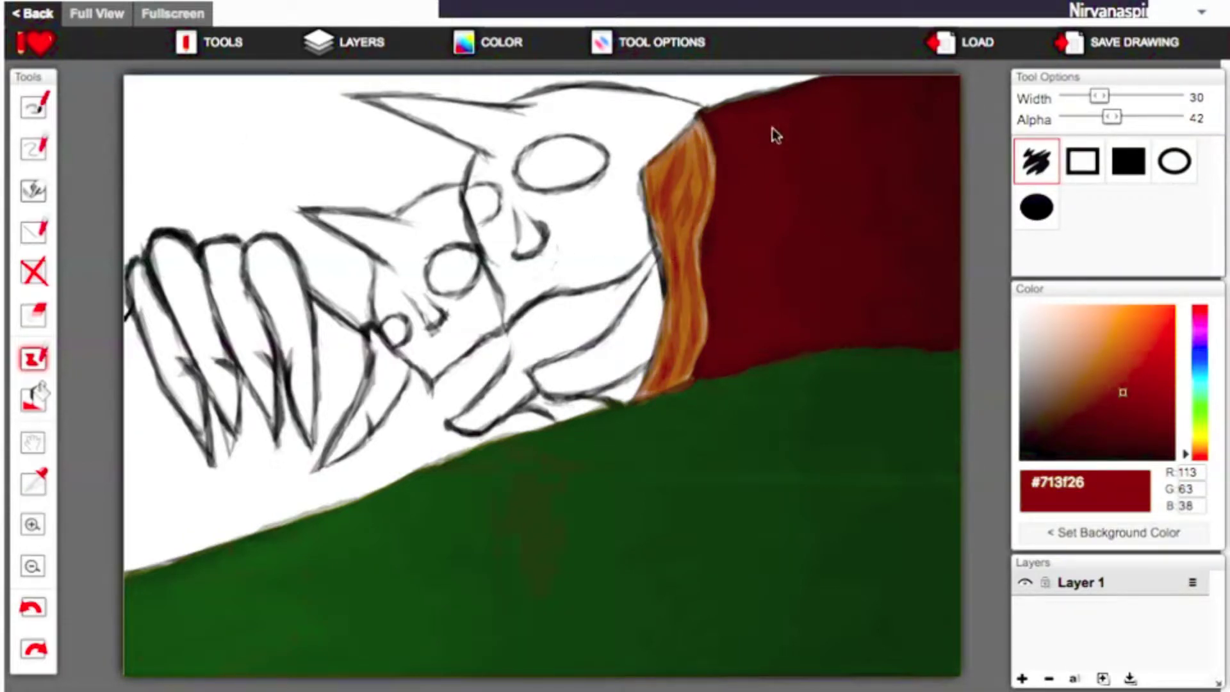
left_click(692, 148, "alt")
mouse_move(692, 147)
left_mouse_down()
mouse_move(692, 336)
mouse_move(660, 200)
mouse_move(680, 301)
left_mouse_up()
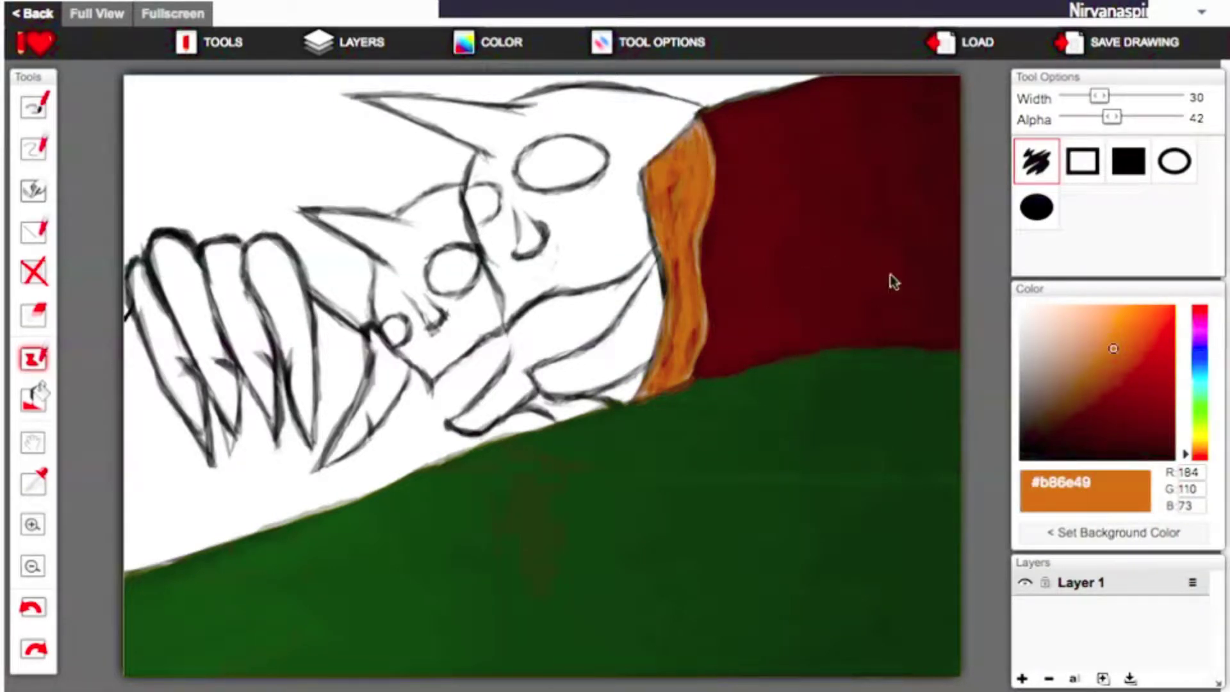
Paint over the neck band and brown body area above the hill in white at alpha 100.
left_click(1022, 307)
left_click_drag(1113, 117, 1174, 117)
mouse_move(958, 82)
left_mouse_down()
mouse_move(832, 96)
mouse_move(932, 98)
left_mouse_up()
mouse_move(690, 115)
left_mouse_down()
mouse_move(733, 99)
mouse_move(661, 214)
mouse_move(666, 371)
mouse_move(633, 405)
left_mouse_up()
mouse_move(727, 329)
left_mouse_down()
mouse_move(801, 167)
mouse_move(660, 341)
mouse_move(637, 412)
mouse_move(948, 343)
left_mouse_up()
Draw a new rounded back from the larger cat's head down to the hill in black at alpha 43.
left_click(1021, 459)
left_click_drag(1173, 116, 1113, 117)
mouse_move(648, 89)
left_mouse_down()
mouse_move(743, 116)
mouse_move(775, 257)
mouse_move(692, 339)
left_mouse_up()
left_click_drag(779, 207, 758, 320)
left_click_drag(758, 256, 745, 367)
Clean up around the larger cat's paw in white and extend its forearm line upward in black.
left_click(1022, 307)
left_click_drag(571, 413, 667, 378)
left_click(1022, 458)
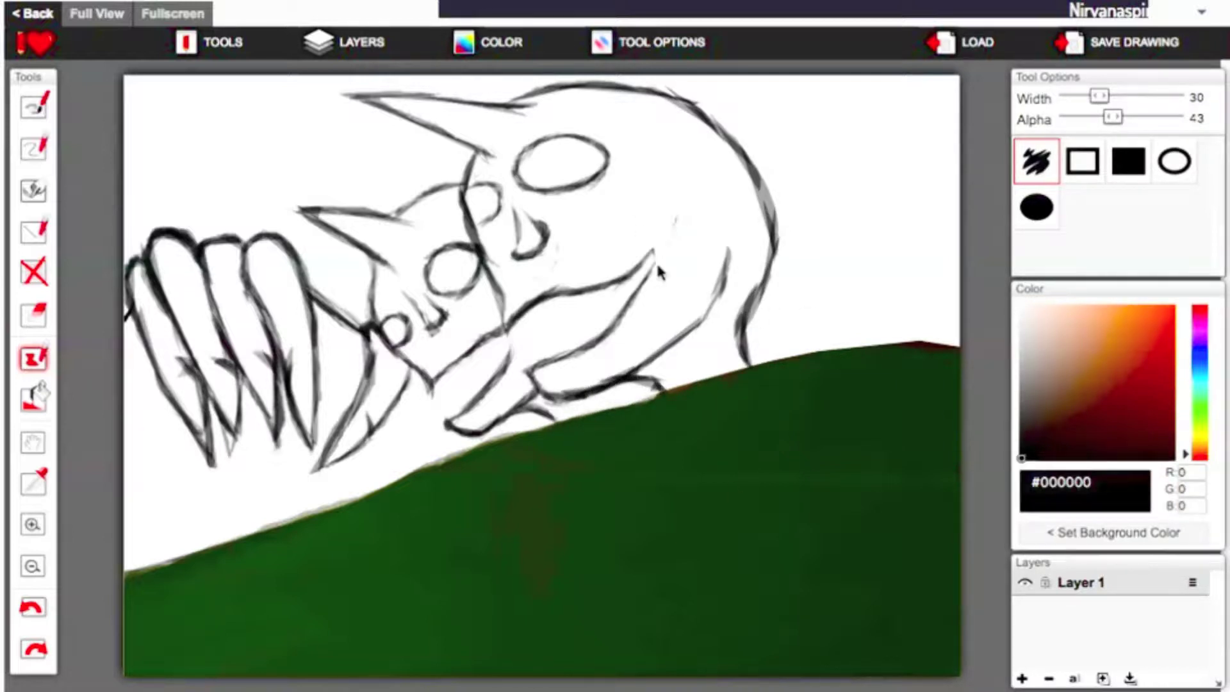
left_click_drag(680, 219, 633, 283)
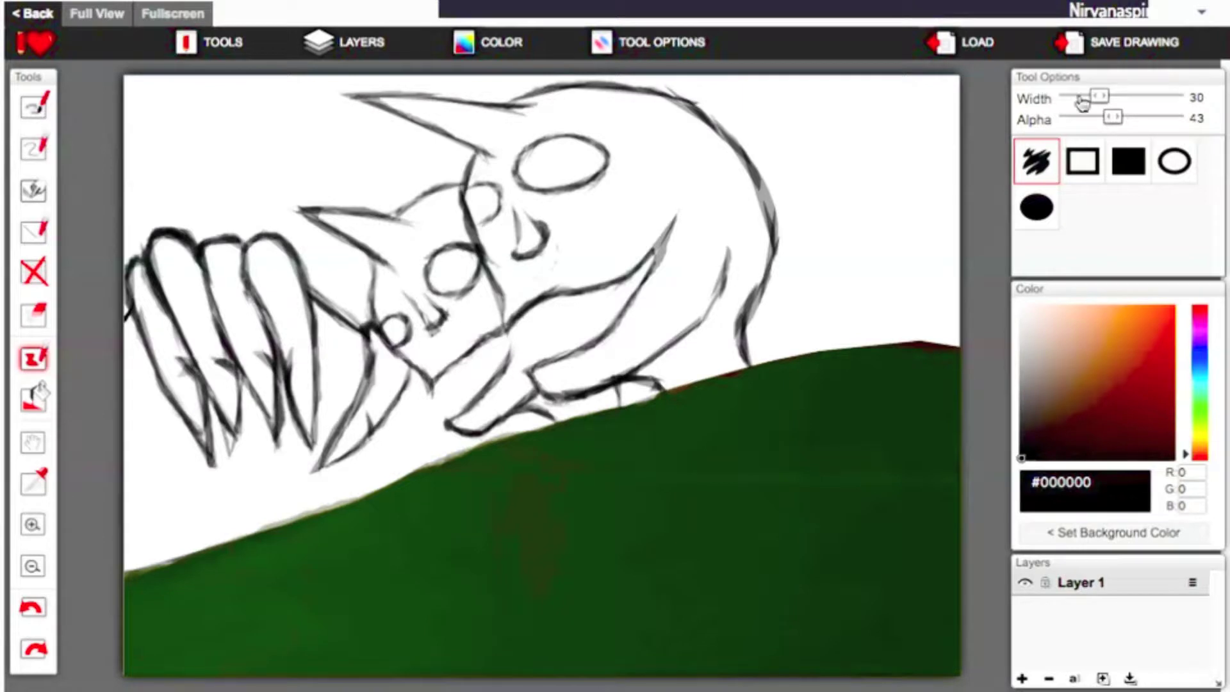
Sketch a jagged line from the larger cat's back to the canvas's right edge.
left_click_drag(893, 238, 965, 222)
left_click_drag(758, 293, 959, 219)
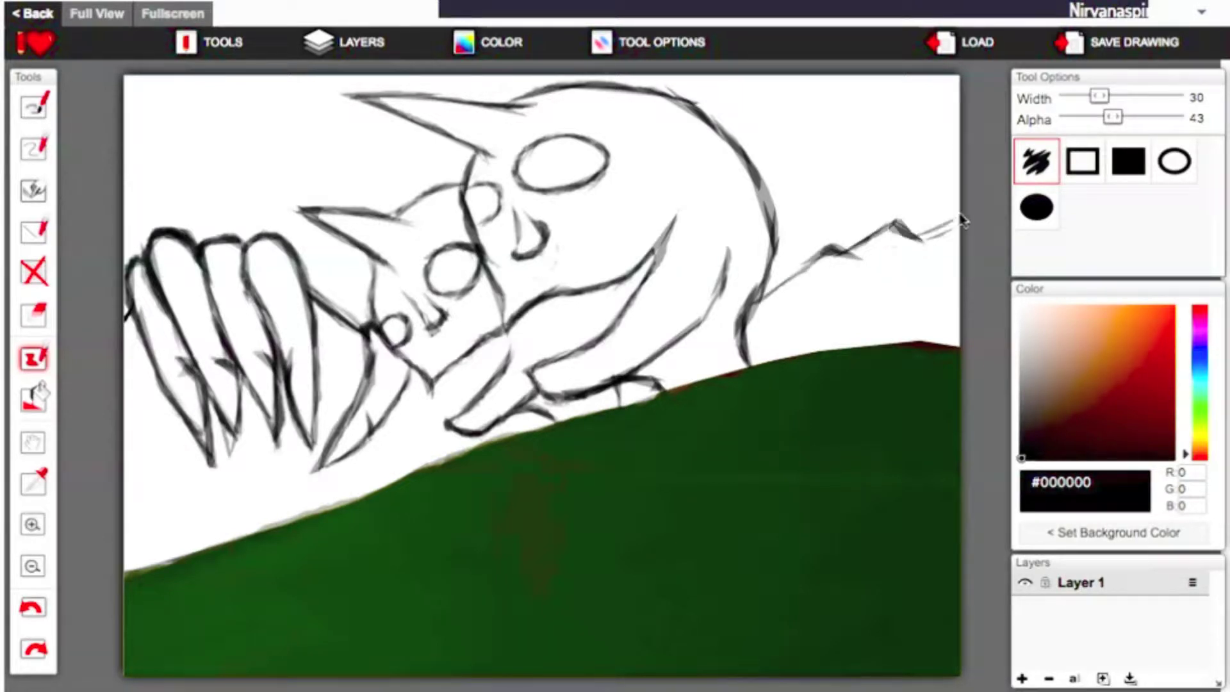
Brush light green highlights, including #597112, onto the hill's lower left at alpha 23, based on the sampled hill colour.
left_click(33, 482)
left_click(512, 545)
left_click_drag(1113, 117, 1092, 116)
left_click(1142, 374)
mouse_move(289, 542)
left_mouse_down()
mouse_move(109, 679)
mouse_move(125, 666)
left_mouse_up()
left_click(1151, 392)
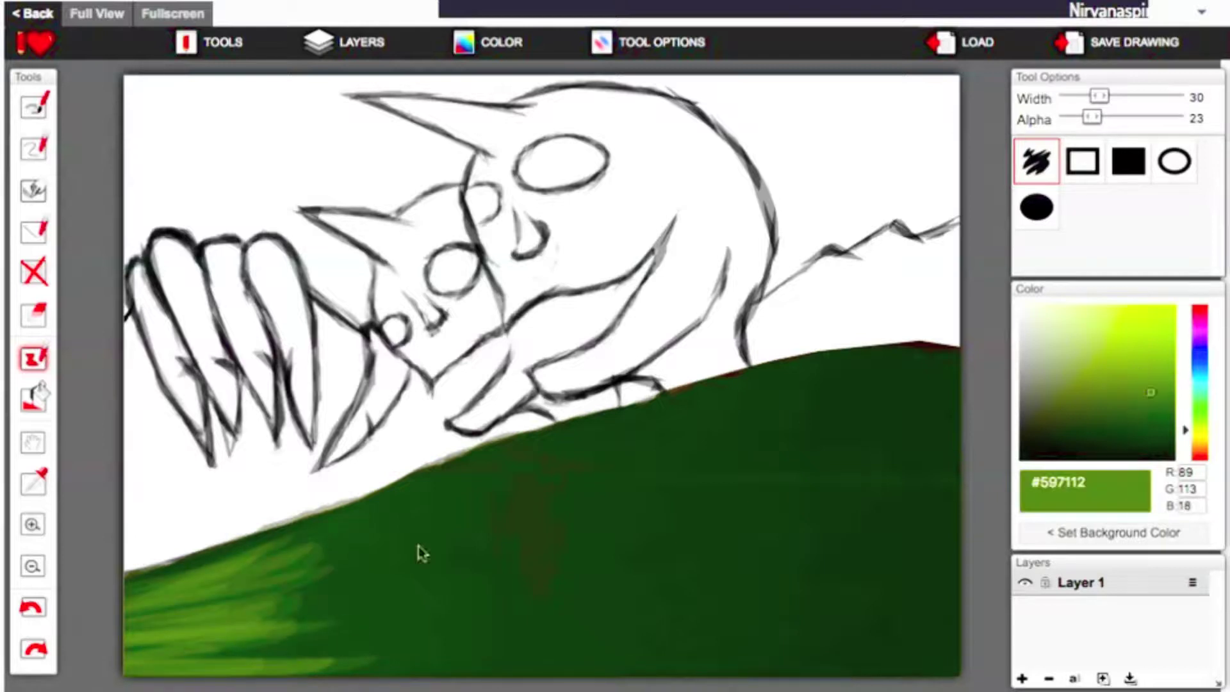
left_click_drag(417, 532, 253, 656)
left_click_drag(429, 602, 167, 672)
left_click(33, 609)
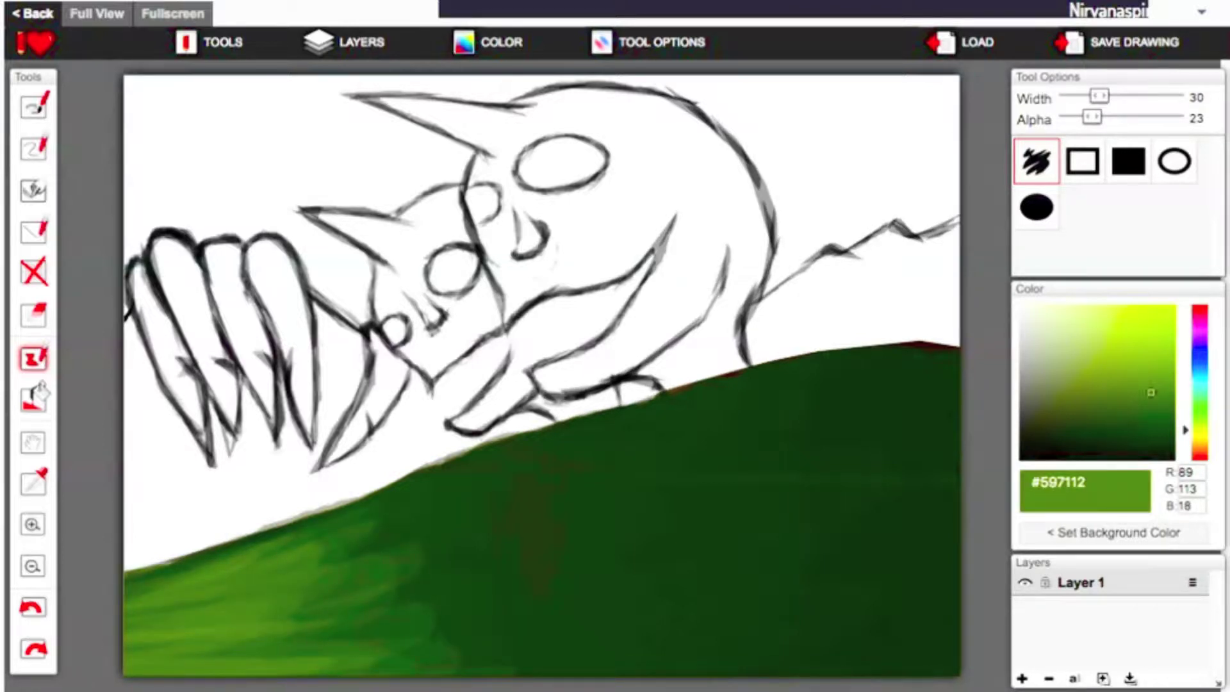
Blend progressively darker greens across the middle of the hill.
left_click(1161, 402)
mouse_move(462, 511)
left_mouse_down()
mouse_move(527, 602)
mouse_move(489, 448)
mouse_move(644, 549)
mouse_move(484, 650)
left_mouse_up()
left_click(1170, 416)
mouse_move(480, 472)
left_mouse_down()
mouse_move(609, 641)
mouse_move(673, 648)
left_mouse_up()
Deepen the right side of the hill with dark greens such as #1b2400 and #161d00.
left_click(1173, 428)
left_click(1173, 429)
left_click(1173, 439)
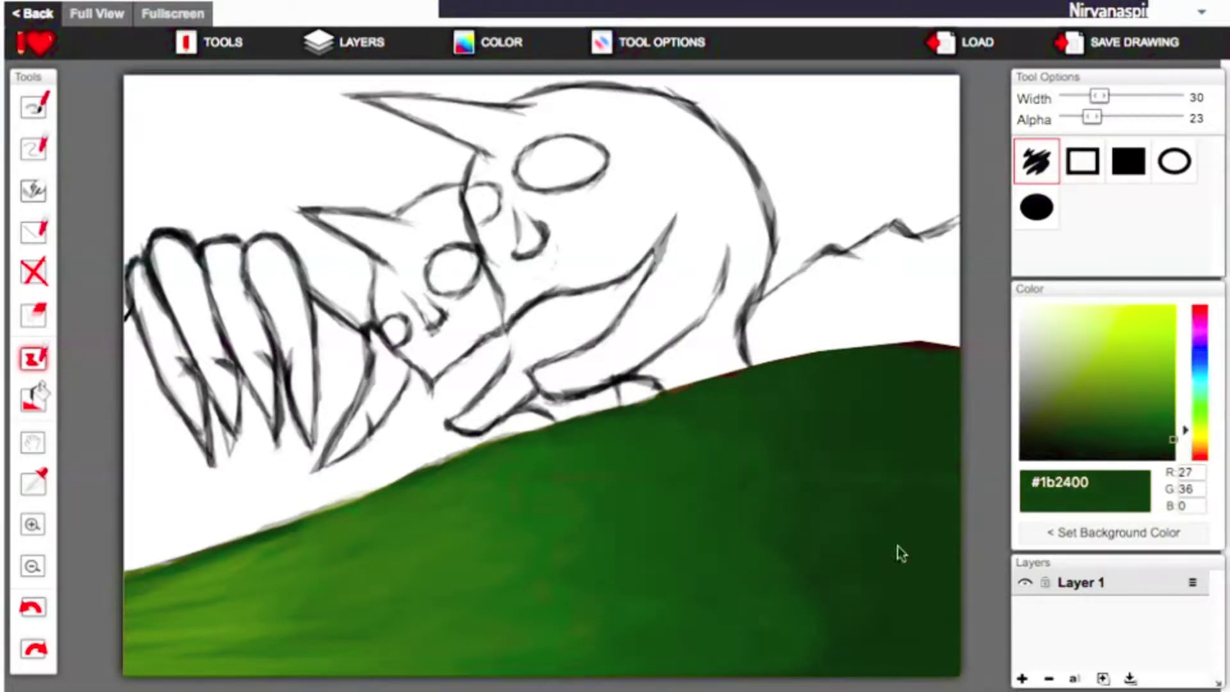
left_click(1173, 449)
left_click(1174, 434)
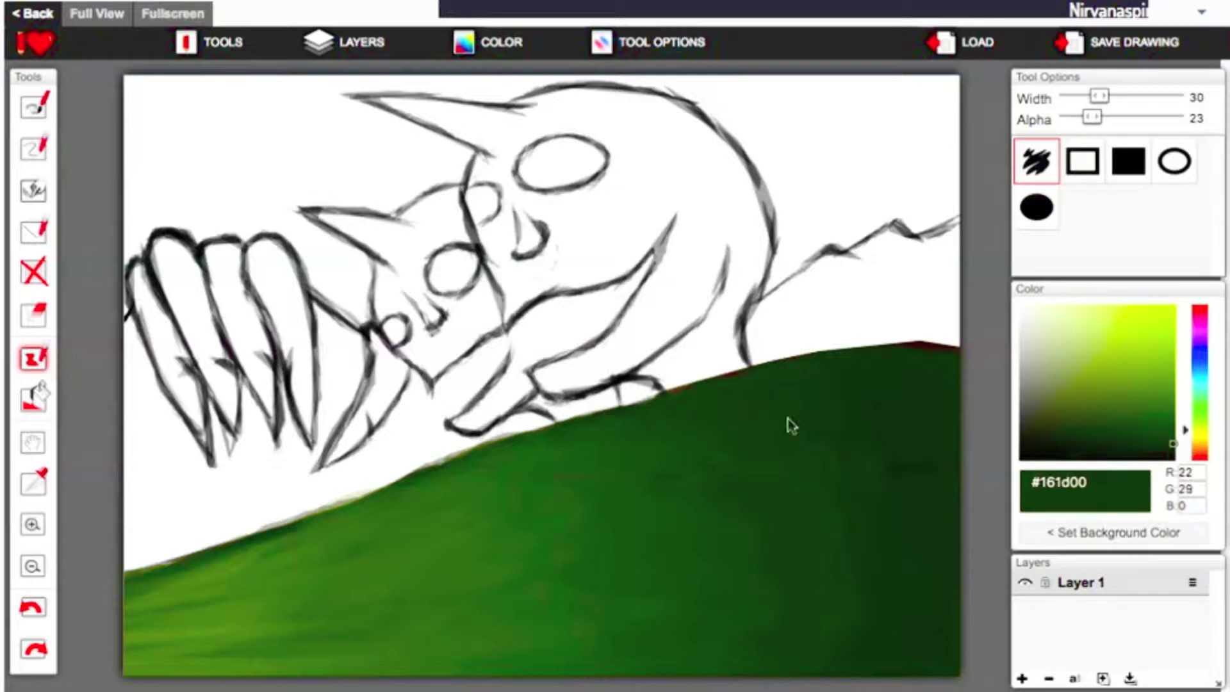
Erase the near edge of the larger cat's right eye in white and redraw a slightly smaller eye in black.
left_click_drag(1092, 116, 1113, 116)
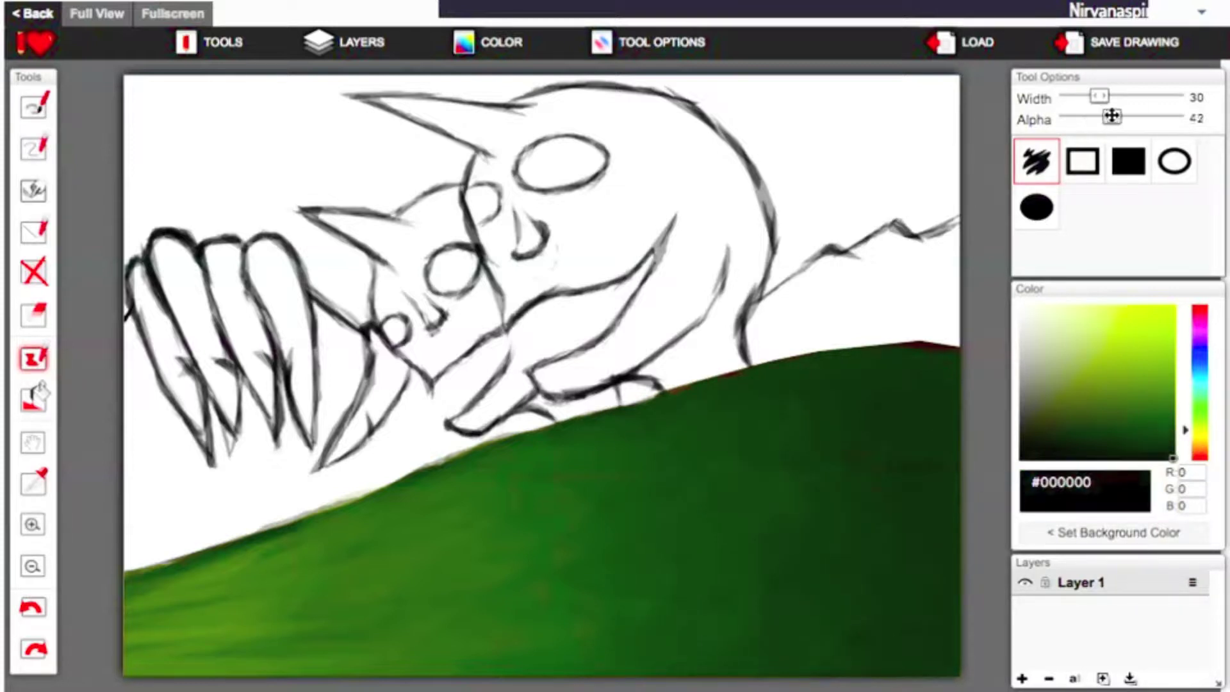
left_click(32, 607)
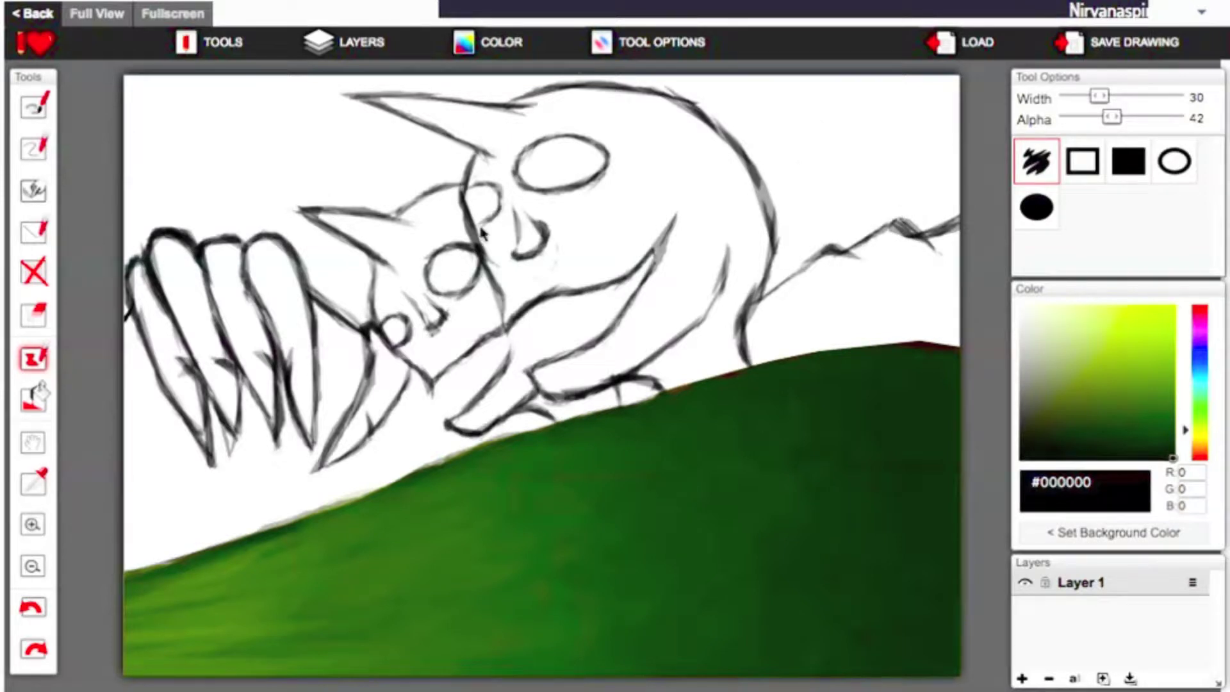
key("x")
left_click_drag(520, 150, 529, 205)
key("x")
mouse_move(553, 140)
left_mouse_down()
mouse_move(534, 196)
mouse_move(580, 192)
left_mouse_up()
left_click_drag(531, 157, 608, 149)
left_click(32, 607)
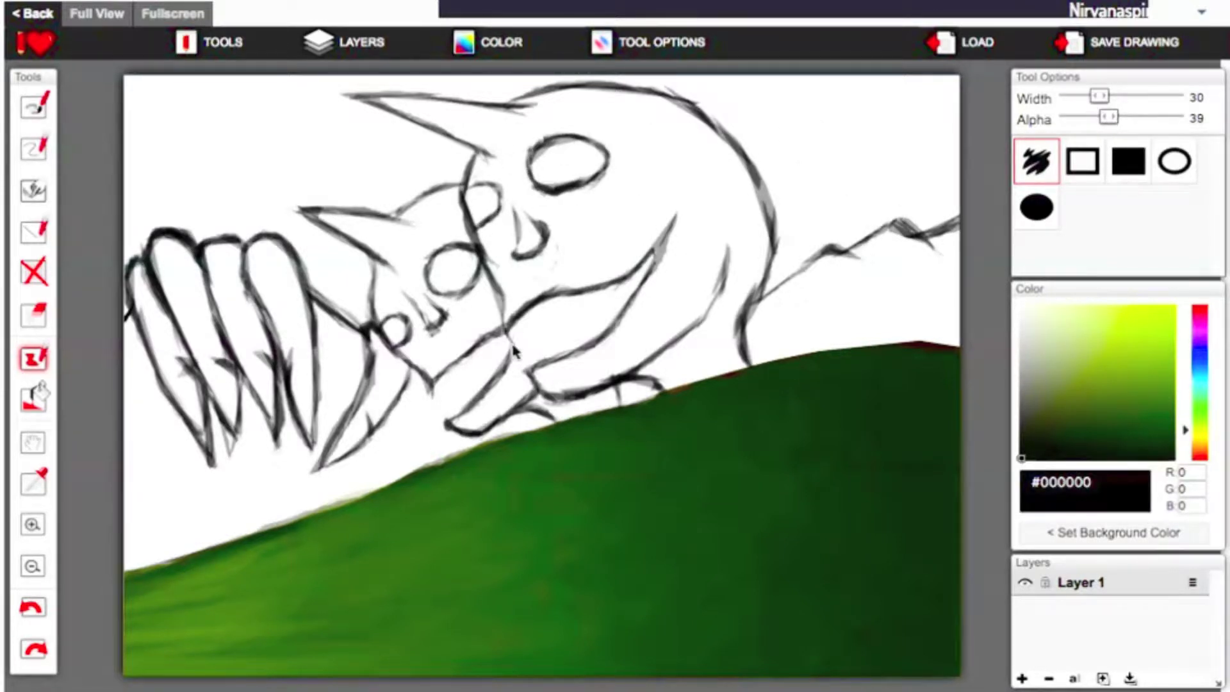
Undo the last stroke and rework the larger cat's hand line beneath the jaw.
key("ctrl+z")
key("x")
key("x")
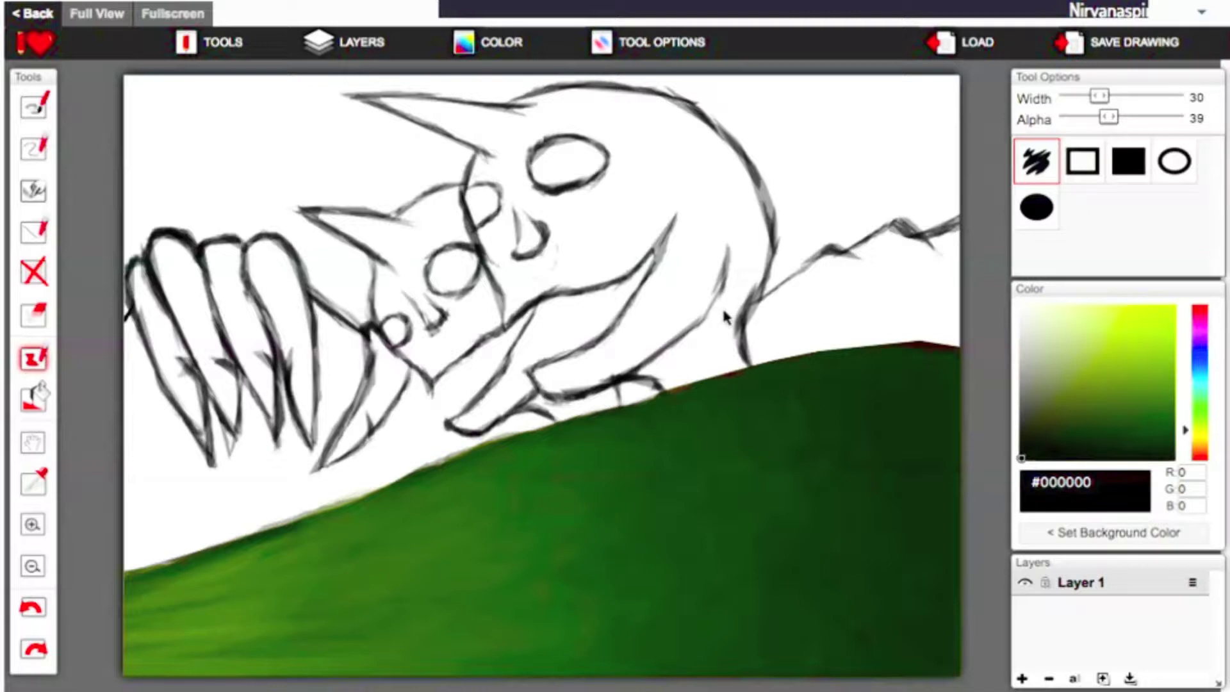
Paint out the jagged line and lower back in white and redraw the back curving out to the hill in black.
key("x")
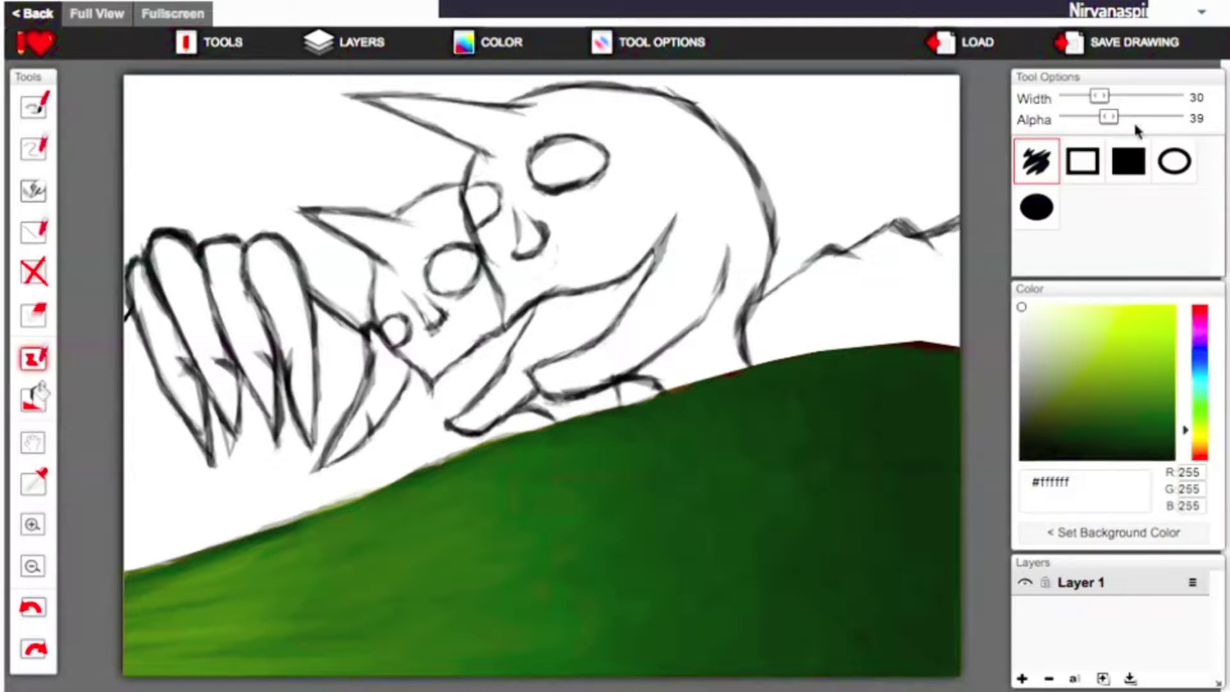
mouse_move(958, 221)
left_mouse_down()
mouse_move(756, 329)
mouse_move(737, 291)
left_mouse_up()
left_click_drag(775, 224, 743, 310)
key("x")
mouse_move(756, 163)
left_mouse_down()
mouse_move(791, 307)
mouse_move(853, 346)
left_mouse_up()
key("x")
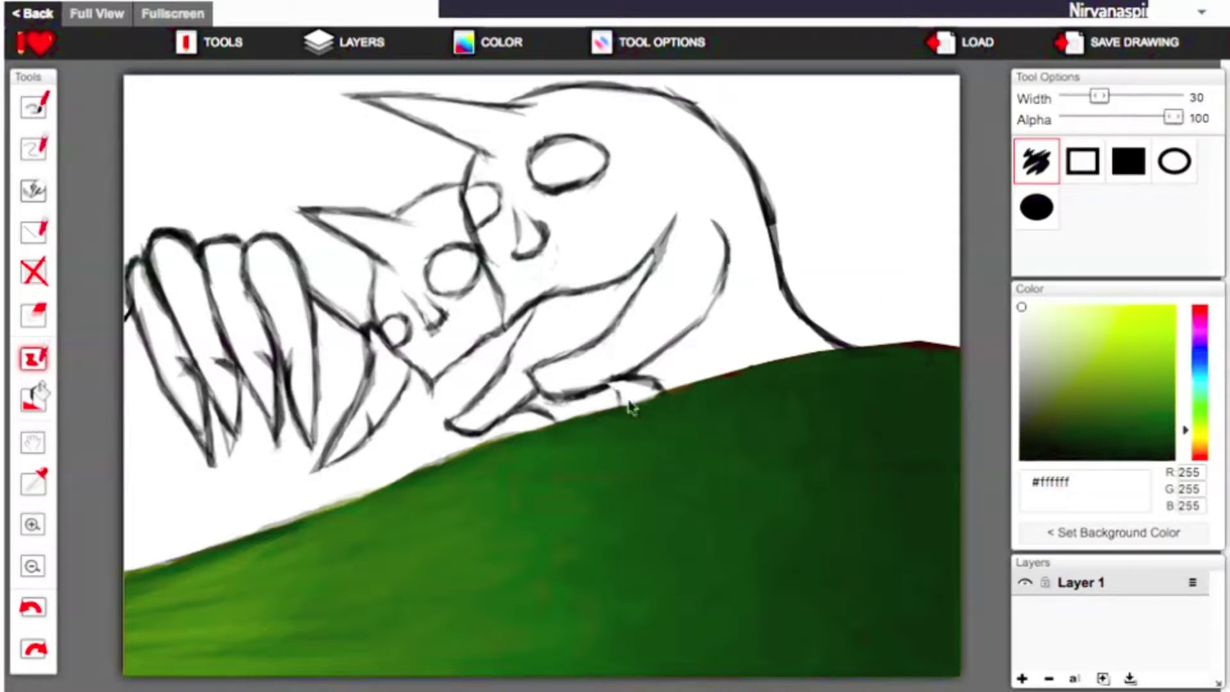
Paint the sky behind and above the larger cat's head and back solid black.
key("x")
mouse_move(591, 99)
left_mouse_down()
mouse_move(936, 90)
mouse_move(756, 109)
mouse_move(820, 192)
left_mouse_up()
mouse_move(827, 264)
left_mouse_down()
mouse_move(801, 282)
mouse_move(865, 280)
mouse_move(948, 346)
left_mouse_up()
mouse_move(514, 109)
left_mouse_down()
mouse_move(494, 89)
mouse_move(253, 90)
mouse_move(471, 102)
left_mouse_up()
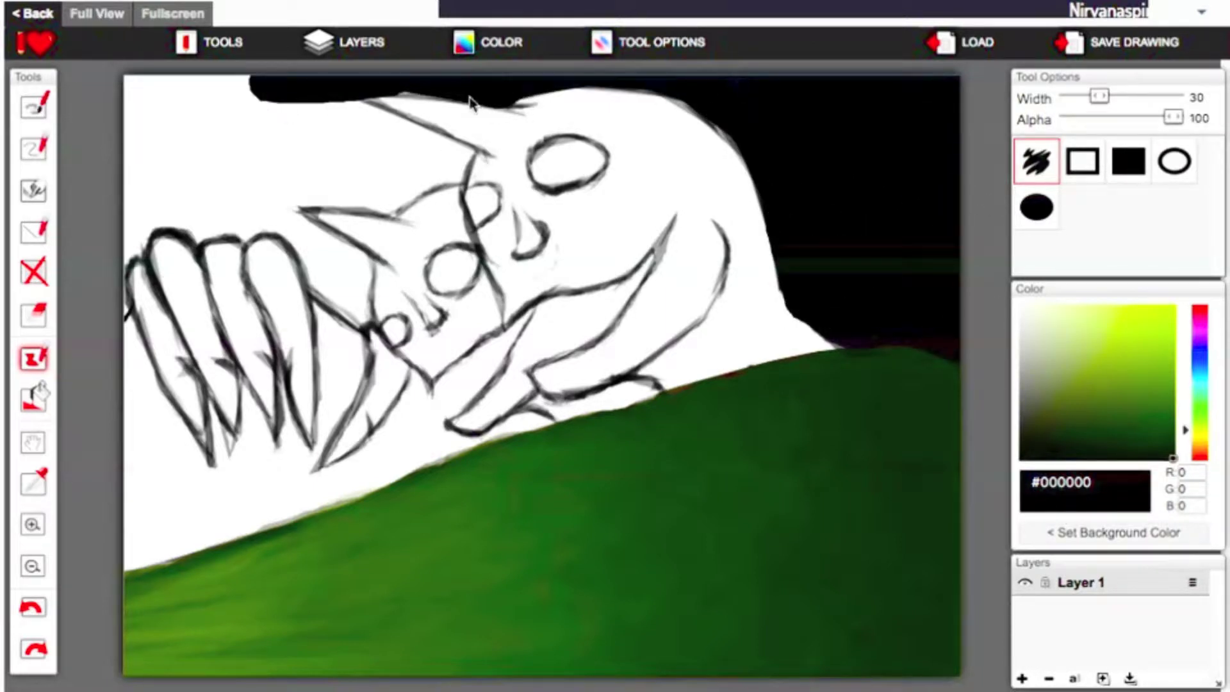
Fill the sky around the ears and above the clawed hand with dark blues such as #1a245b at alpha 47.
left_click(1200, 362)
left_click(1166, 448)
left_click_drag(1173, 117, 1117, 118)
mouse_move(330, 109)
left_mouse_down()
mouse_move(192, 83)
mouse_move(475, 152)
mouse_move(346, 161)
left_mouse_up()
left_click(1158, 442)
mouse_move(436, 174)
left_mouse_down()
mouse_move(316, 171)
mouse_move(224, 103)
mouse_move(384, 218)
mouse_move(363, 213)
mouse_move(239, 69)
mouse_move(70, 109)
left_mouse_up()
left_click(1152, 433)
mouse_move(243, 186)
left_mouse_down()
mouse_move(356, 205)
mouse_move(192, 218)
mouse_move(269, 237)
left_mouse_up()
mouse_move(197, 224)
left_mouse_down()
mouse_move(146, 254)
mouse_move(114, 247)
mouse_move(121, 308)
mouse_move(137, 225)
mouse_move(178, 217)
mouse_move(137, 236)
mouse_move(98, 210)
mouse_move(190, 234)
mouse_move(239, 212)
mouse_move(226, 226)
mouse_move(249, 227)
mouse_move(226, 200)
mouse_move(268, 249)
mouse_move(221, 241)
mouse_move(289, 244)
mouse_move(274, 221)
mouse_move(330, 247)
mouse_move(259, 219)
mouse_move(320, 238)
mouse_move(307, 268)
mouse_move(331, 233)
mouse_move(362, 257)
mouse_move(368, 280)
mouse_move(321, 225)
mouse_move(342, 299)
mouse_move(363, 289)
mouse_move(305, 279)
left_mouse_up()
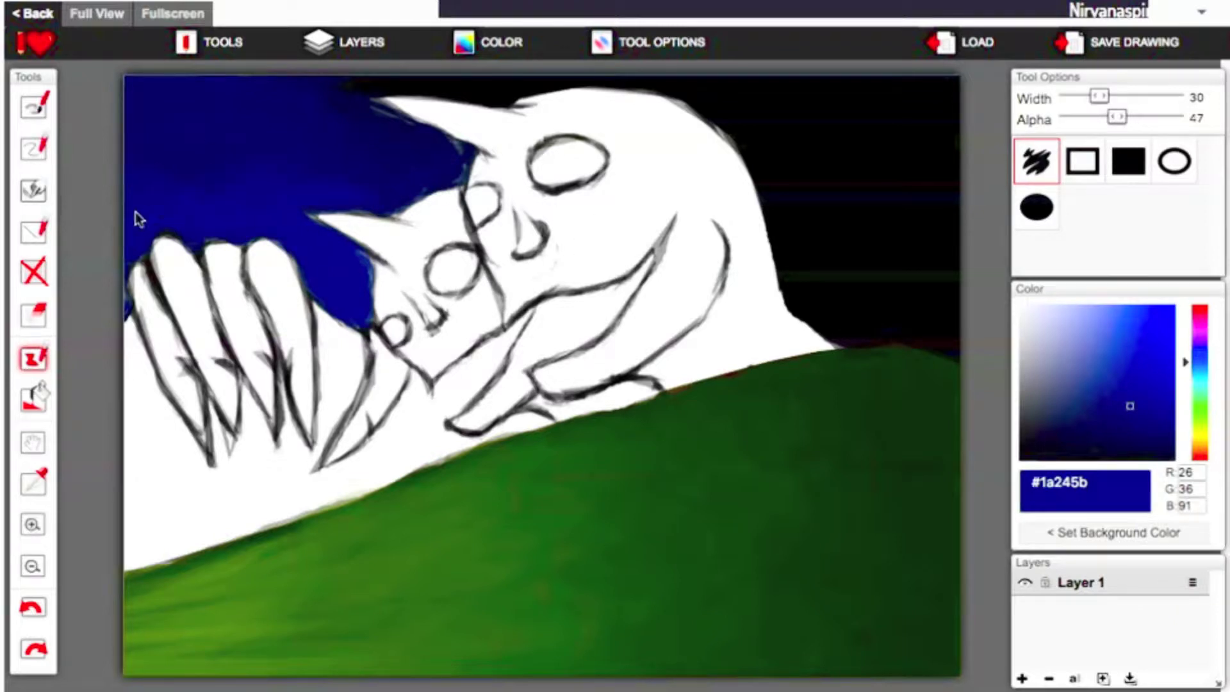
Paint a purple glow directly above the clawed hand with shades such as #340c63.
left_click(1200, 347)
left_click(1151, 354)
mouse_move(321, 278)
left_mouse_down()
mouse_move(262, 232)
mouse_move(398, 203)
mouse_move(329, 267)
mouse_move(346, 201)
mouse_move(146, 228)
mouse_move(259, 211)
left_mouse_up()
left_click(1156, 402)
mouse_move(317, 246)
left_mouse_down()
mouse_move(206, 201)
mouse_move(138, 205)
left_mouse_up()
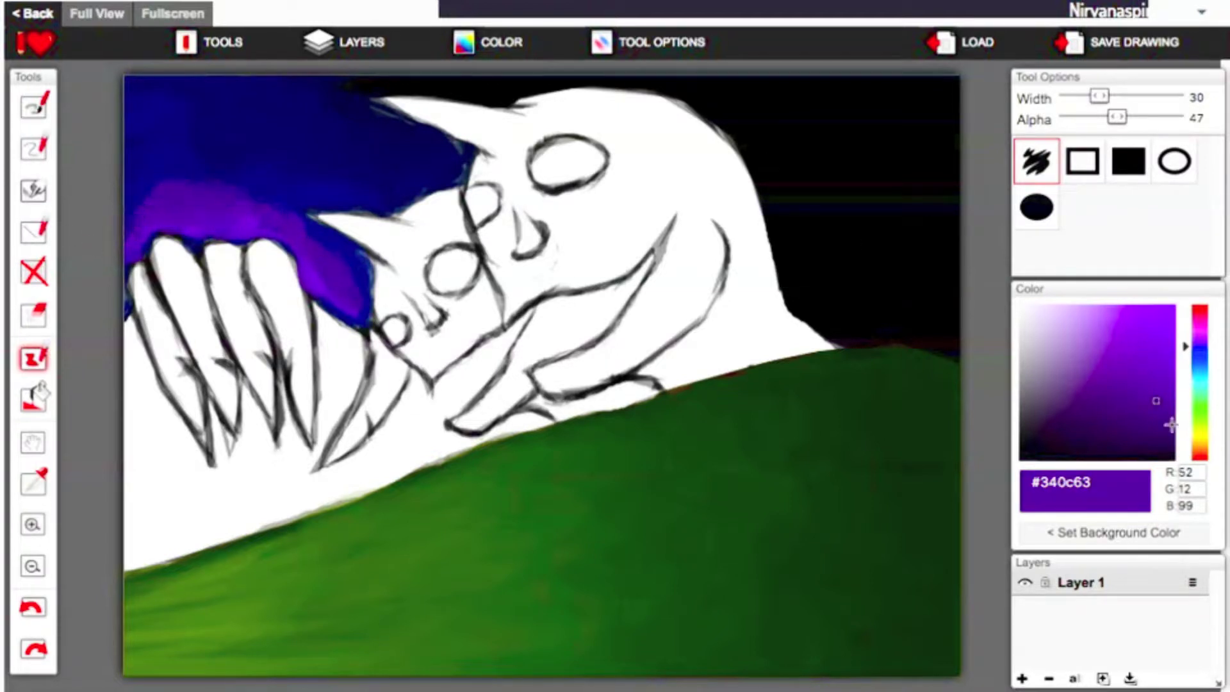
Blend the purple glow into the blue sky with #140752, plus #47359b and #2d1d7b at alpha 19.
left_click(1200, 355)
mouse_move(329, 260)
left_mouse_down()
mouse_move(210, 214)
mouse_move(148, 207)
left_mouse_up()
left_click(1163, 411)
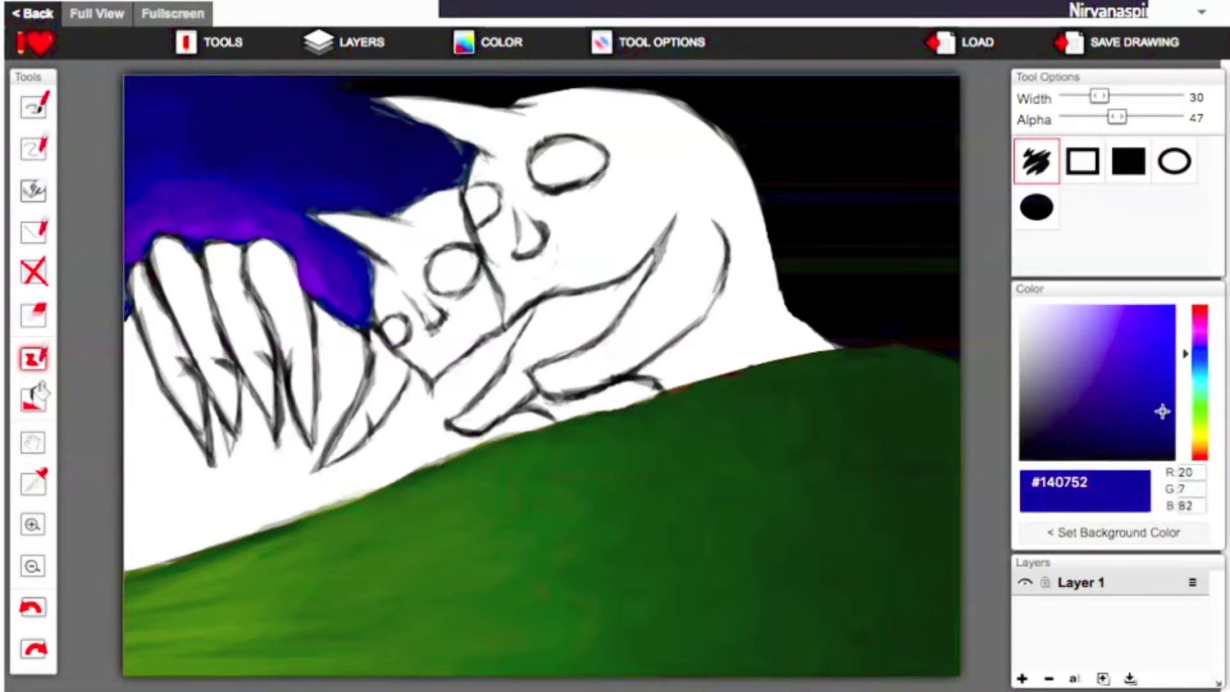
left_click(1121, 366)
left_click_drag(1117, 117, 1087, 117)
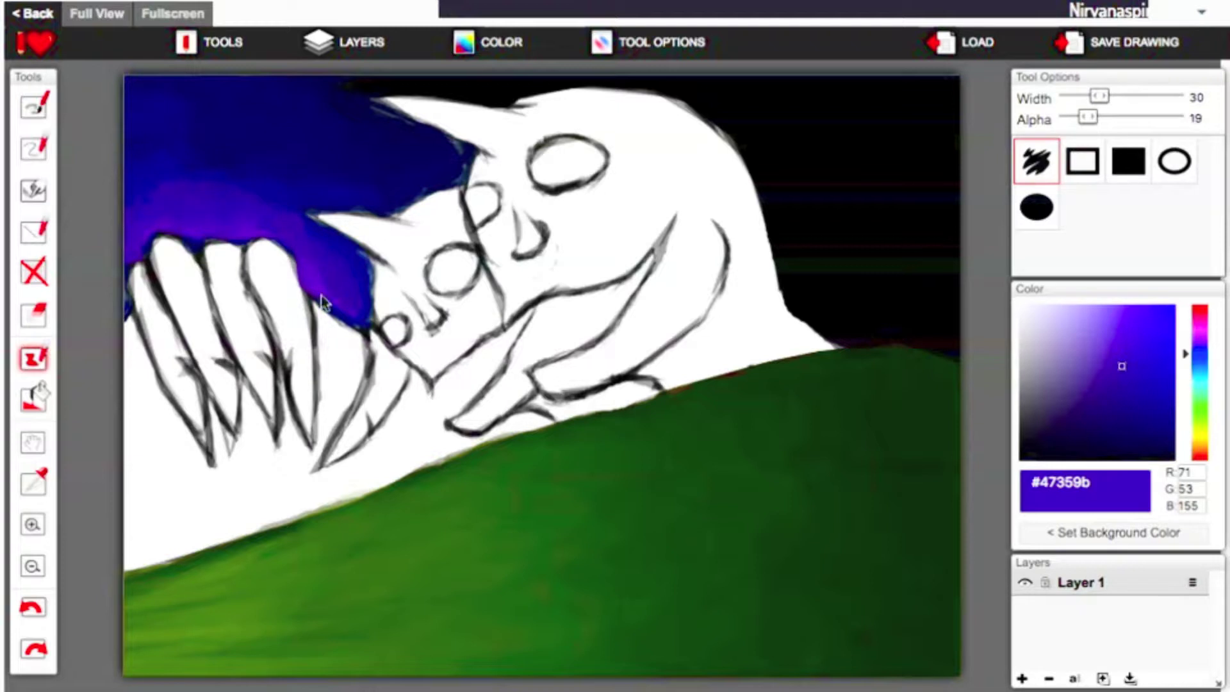
left_click(1138, 385)
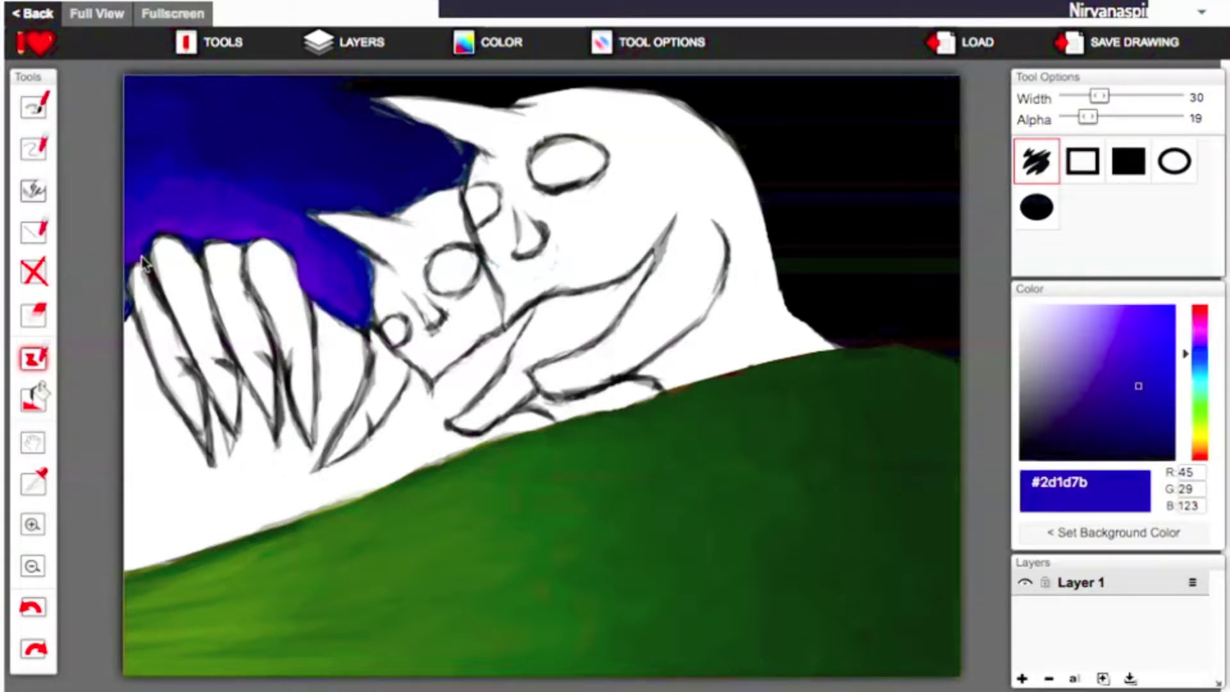
Draw the missing black outlines below the smaller cat's chin, by its paw and at its shoulder at alpha 52.
left_click(1174, 458)
left_click_drag(1088, 117, 1123, 117)
left_click_drag(434, 377, 547, 426)
left_click_drag(602, 287, 628, 320)
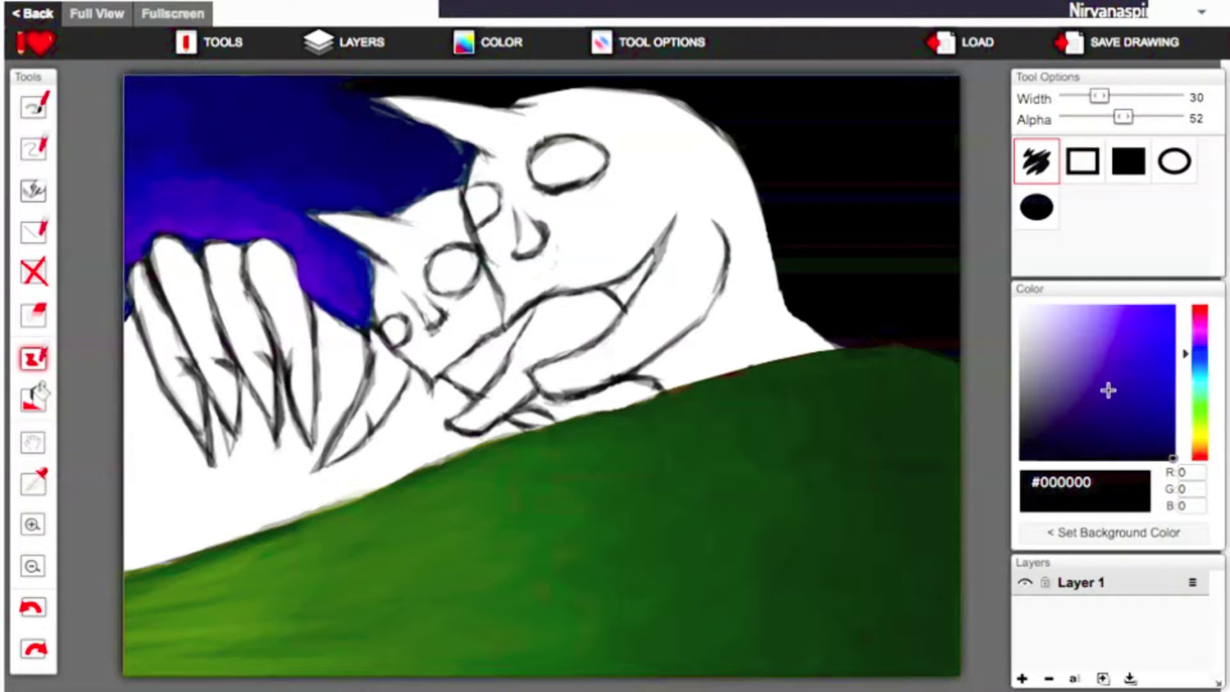
left_click(1022, 308)
left_click_drag(1122, 116, 1174, 116)
mouse_move(873, 352)
left_mouse_down()
mouse_move(860, 360)
mouse_move(860, 541)
mouse_move(890, 360)
mouse_move(862, 355)
left_mouse_up()
key("ctrl+z")
key("ctrl+z")
key("ctrl+z")
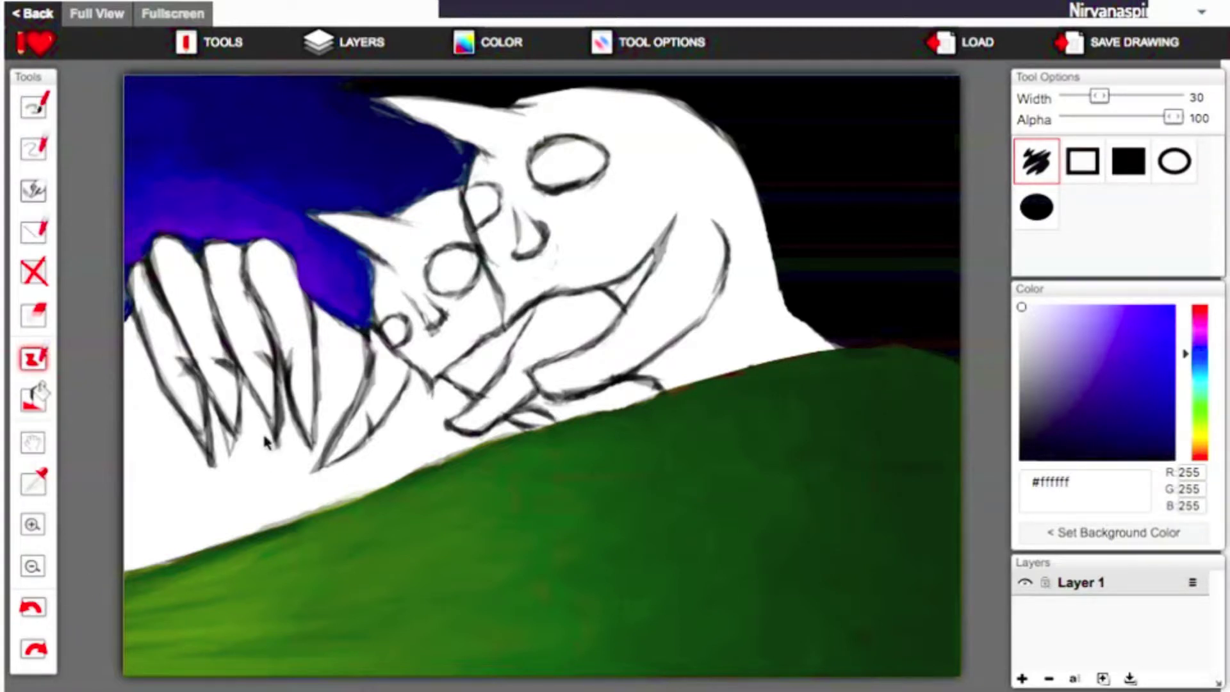
key("ctrl+z")
Sketch faint black wrist lines below the clawed hand and crease lines beside its thumb.
left_click_drag(190, 412, 173, 549)
left_click_drag(320, 331, 345, 397)
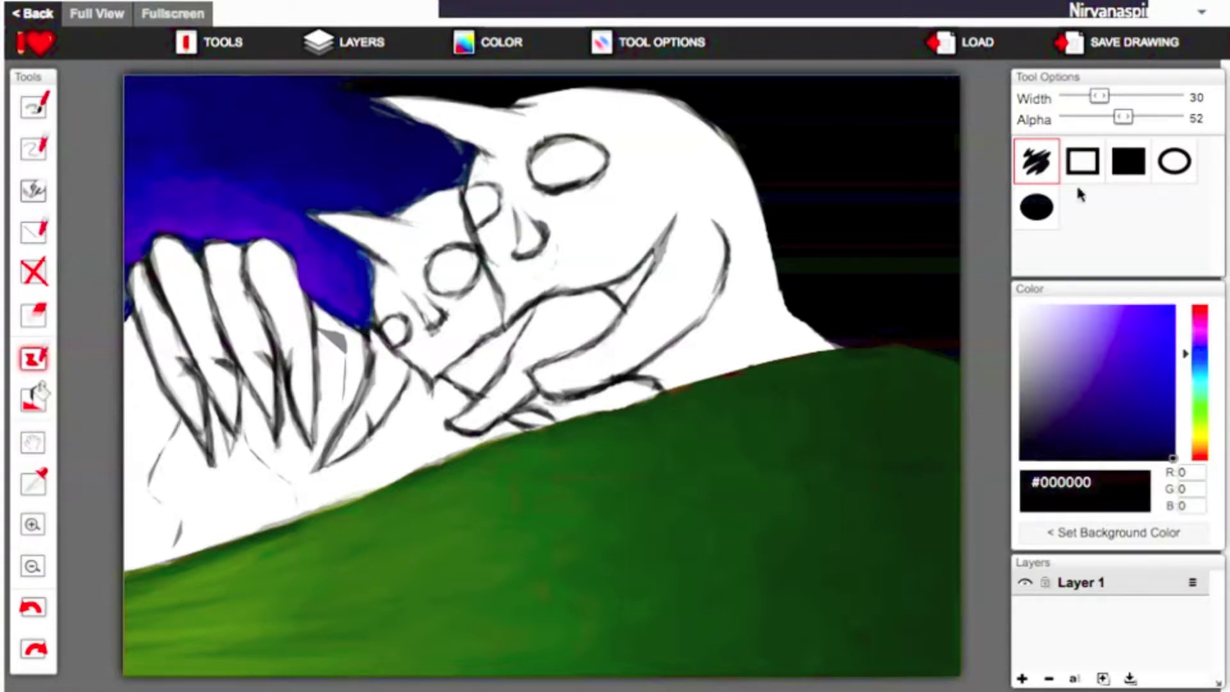
Brush tan #d8a471 over the larger cat's head, ear, body and arm at width 10 and alpha 53.
left_click(1200, 450)
left_click(1094, 329)
key("b")
left_click(1083, 160)
left_click_drag(1175, 118, 1125, 118)
mouse_move(592, 96)
left_mouse_down()
mouse_move(688, 113)
mouse_move(743, 211)
left_mouse_up()
left_click_drag(1083, 96, 1079, 96)
mouse_move(522, 100)
left_mouse_down()
mouse_move(706, 150)
mouse_move(766, 256)
mouse_move(839, 346)
left_mouse_up()
mouse_move(480, 163)
left_mouse_down()
mouse_move(507, 205)
mouse_move(615, 189)
mouse_move(526, 148)
mouse_move(555, 134)
mouse_move(612, 176)
mouse_move(497, 266)
mouse_move(507, 292)
mouse_move(575, 115)
mouse_move(551, 211)
mouse_move(609, 237)
mouse_move(667, 122)
mouse_move(622, 246)
mouse_move(721, 198)
mouse_move(753, 308)
mouse_move(717, 327)
mouse_move(814, 356)
left_mouse_up()
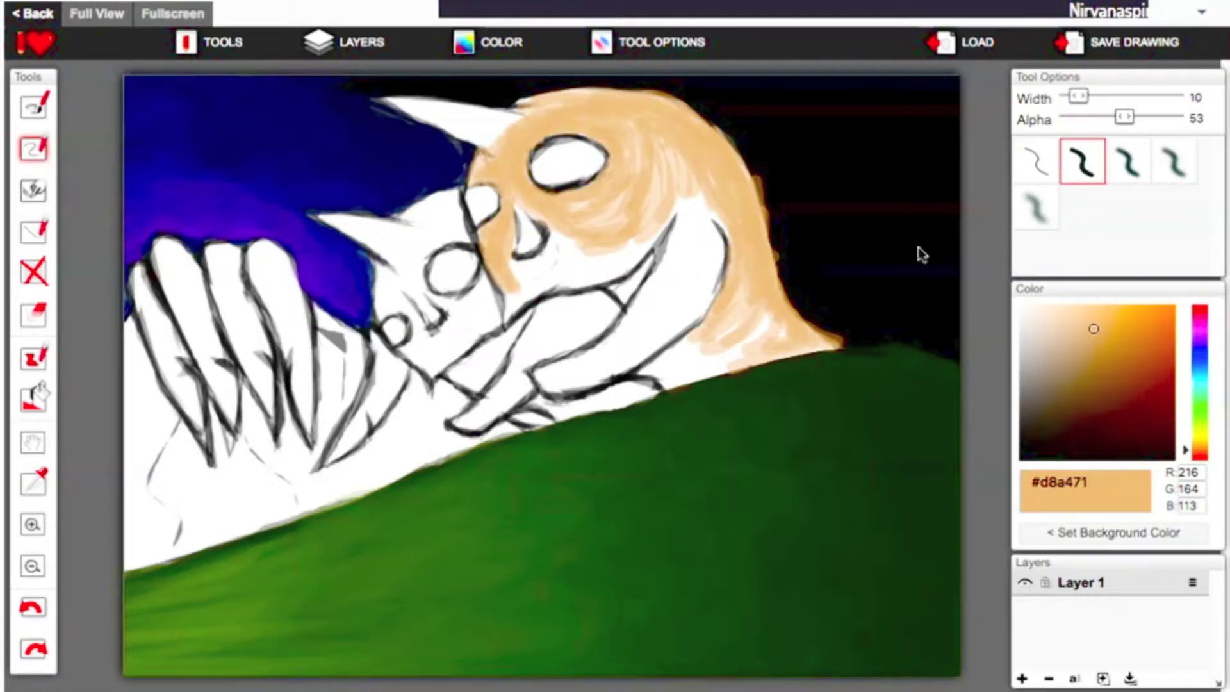
mouse_move(659, 384)
left_mouse_down()
mouse_move(686, 365)
mouse_move(647, 295)
mouse_move(660, 282)
mouse_move(570, 371)
mouse_move(701, 275)
mouse_move(641, 333)
mouse_move(692, 244)
left_mouse_up()
mouse_move(519, 282)
left_mouse_down()
mouse_move(532, 308)
mouse_move(615, 257)
mouse_move(545, 294)
mouse_move(583, 271)
mouse_move(599, 234)
mouse_move(689, 256)
mouse_move(735, 374)
mouse_move(530, 132)
mouse_move(655, 137)
left_mouse_up()
left_click(1173, 458)
left_click_drag(1079, 96, 1113, 117)
scroll(564, 167, "down", 3)
key("ctrl+z")
key("ctrl+z")
Brush lighter peach #f4c08e over the smaller cat's head, ear and body at width 7 and alpha 43.
left_click(772, 301, "alt")
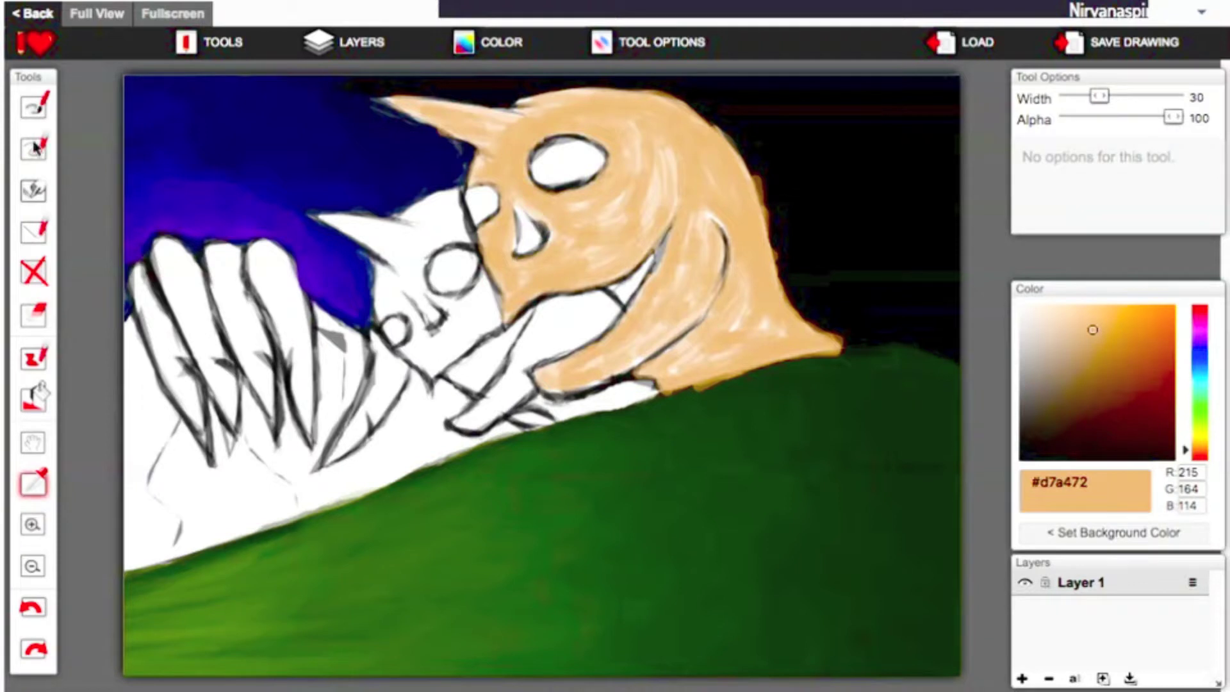
left_click(455, 205, "alt")
scroll(456, 202, "down", 1)
mouse_move(433, 205)
left_mouse_down()
mouse_move(465, 243)
mouse_move(434, 219)
mouse_move(423, 314)
mouse_move(423, 271)
mouse_move(384, 307)
mouse_move(419, 323)
mouse_move(413, 356)
mouse_move(420, 237)
mouse_move(385, 300)
mouse_move(378, 283)
mouse_move(409, 288)
mouse_move(418, 272)
mouse_move(383, 267)
mouse_move(428, 361)
mouse_move(442, 357)
mouse_move(433, 375)
mouse_move(455, 351)
mouse_move(480, 269)
mouse_move(469, 341)
mouse_move(478, 287)
mouse_move(440, 308)
mouse_move(544, 359)
left_mouse_up()
mouse_move(330, 221)
left_mouse_down()
mouse_move(398, 263)
mouse_move(391, 232)
left_mouse_up()
left_click_drag(514, 376, 524, 385)
mouse_move(604, 304)
left_mouse_down()
mouse_move(552, 322)
mouse_move(542, 340)
left_mouse_up()
mouse_move(572, 420)
left_mouse_down()
mouse_move(615, 386)
mouse_move(523, 401)
mouse_move(603, 392)
mouse_move(501, 387)
mouse_move(592, 346)
mouse_move(588, 307)
left_mouse_up()
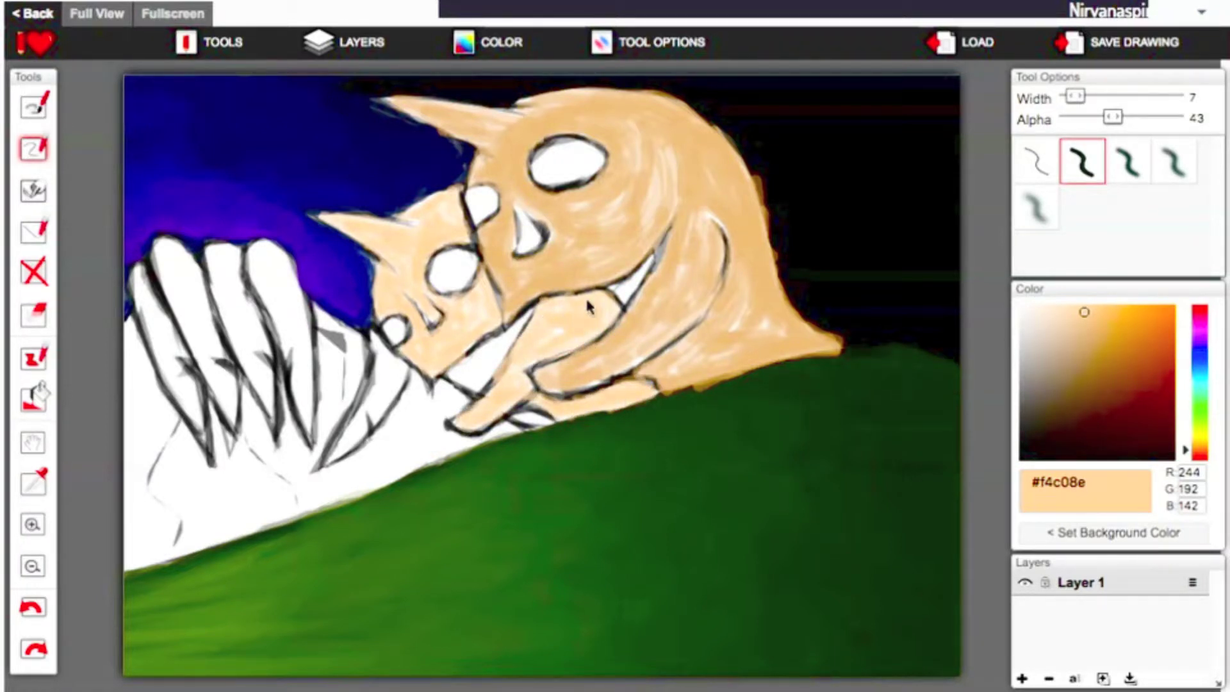
Fill the narrow gap between the larger cat's jaw and arm with black at alpha 100.
left_click(1199, 360)
left_click(1123, 390)
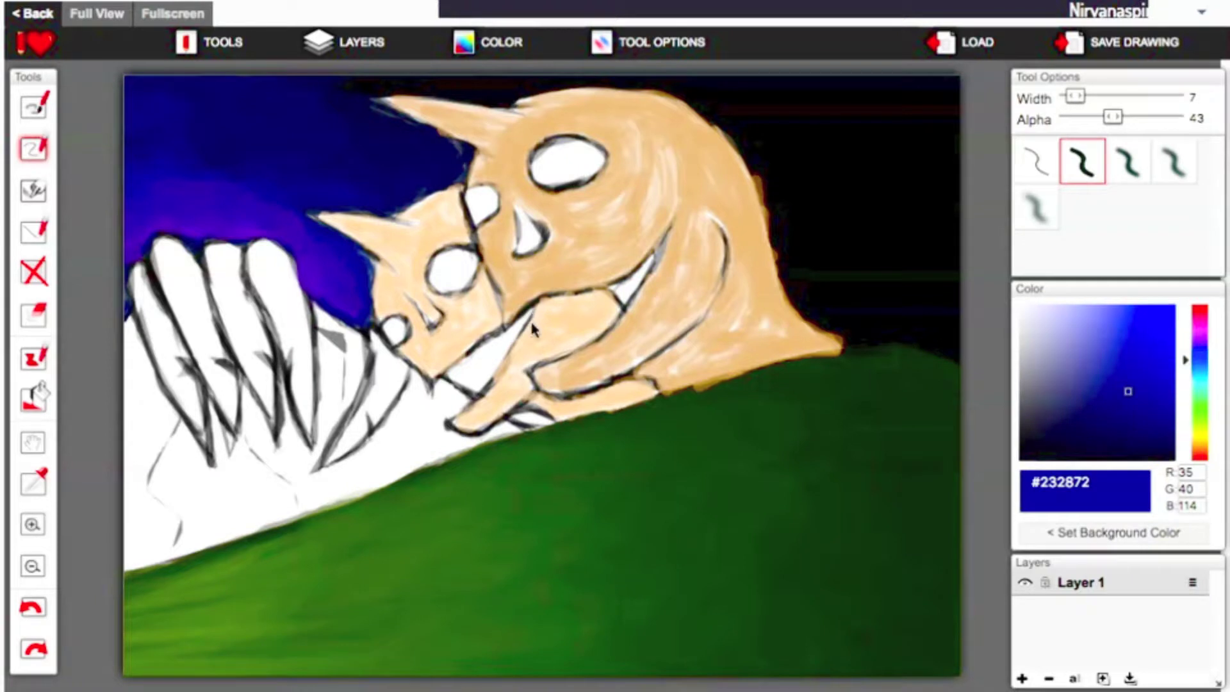
left_click(1022, 458)
left_click(34, 357)
left_click_drag(1124, 117, 1174, 116)
left_click_drag(648, 260, 604, 294)
Fill the gaps below the smaller cat's chin and under its paw with dark blues #181c52 and #242a79 at alpha 56.
left_click(1141, 423)
left_click_drag(1174, 117, 1128, 117)
mouse_move(528, 311)
left_mouse_down()
mouse_move(482, 396)
mouse_move(468, 394)
mouse_move(532, 423)
mouse_move(520, 429)
left_mouse_up()
left_click(450, 384, "alt")
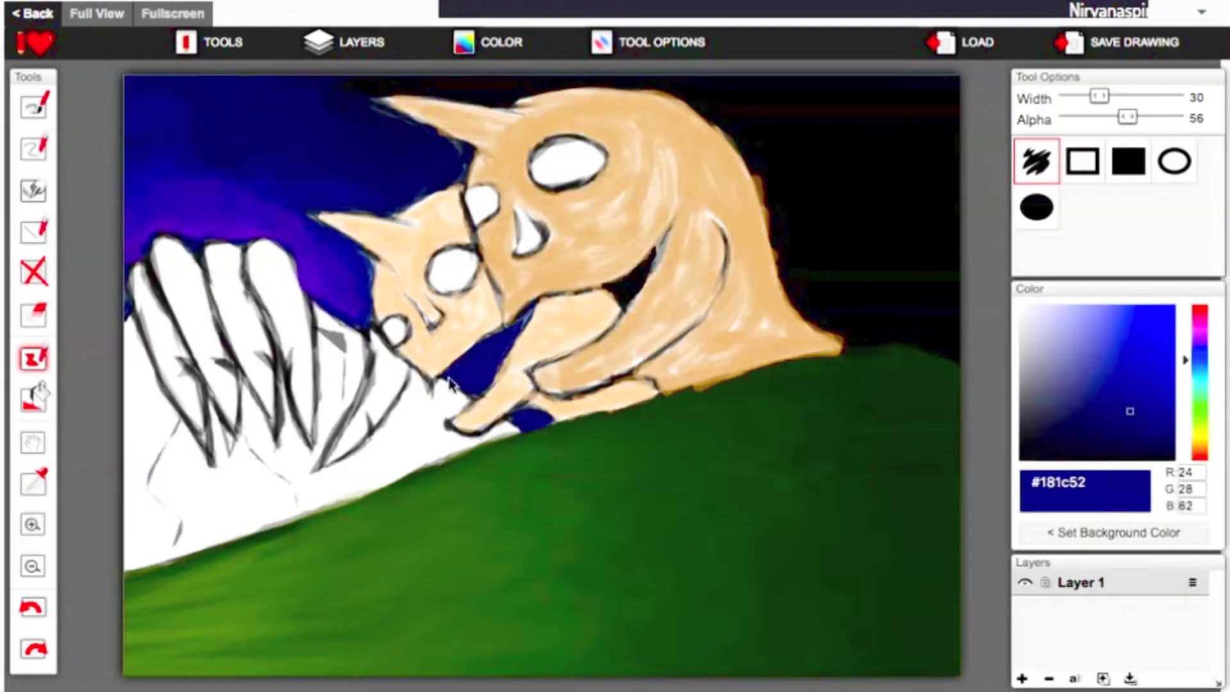
left_click(466, 383, "alt")
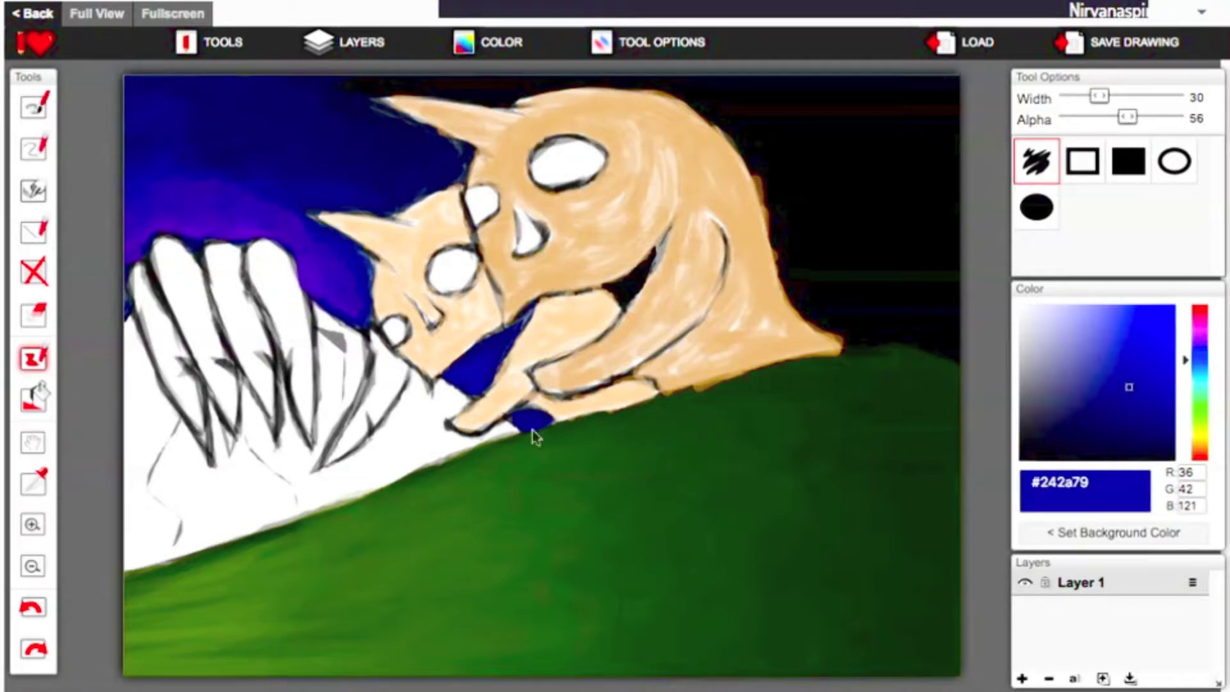
Smooth the streaky fur with #d9a878 on the larger cat and #f4caa0 on the smaller cat at alpha 56.
left_click(609, 223, "alt")
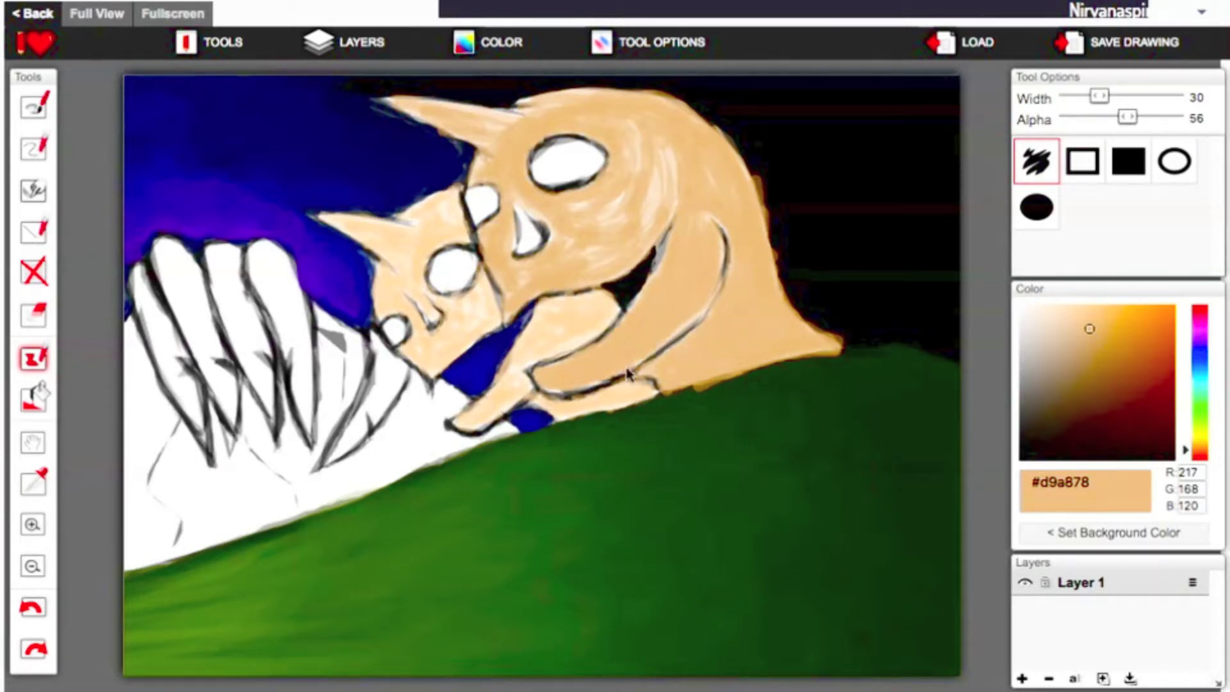
mouse_move(708, 320)
left_mouse_down()
mouse_move(640, 167)
mouse_move(590, 257)
mouse_move(628, 147)
left_mouse_up()
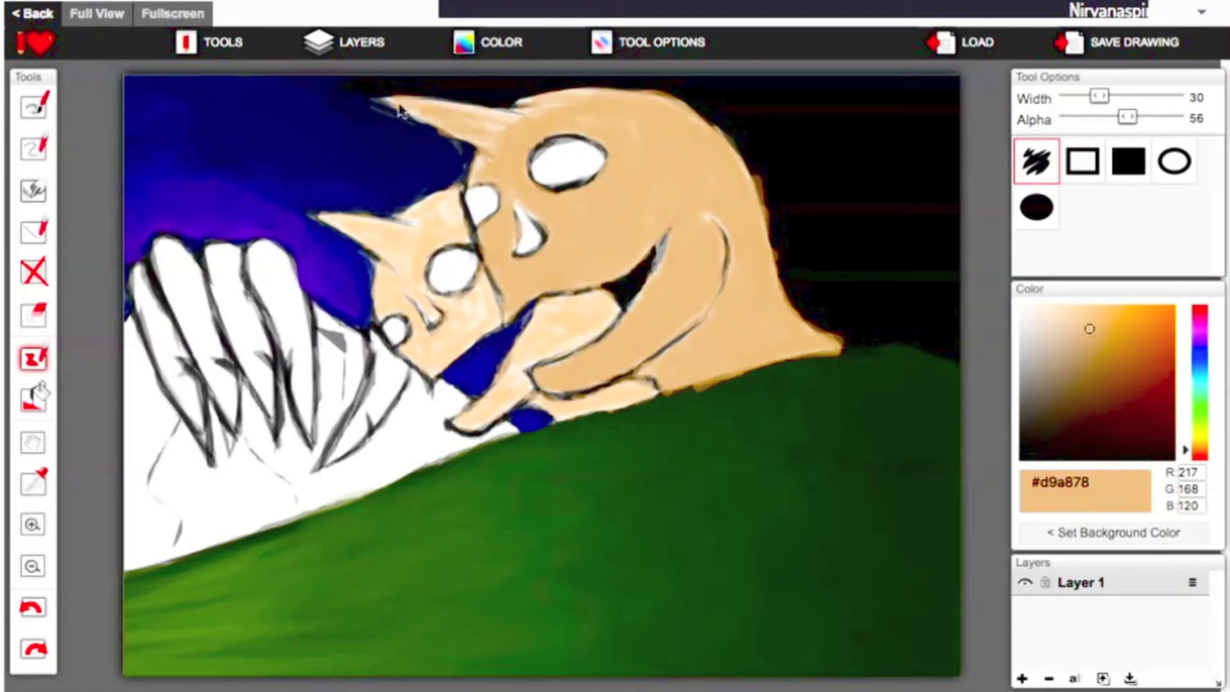
left_click_drag(509, 119, 560, 105)
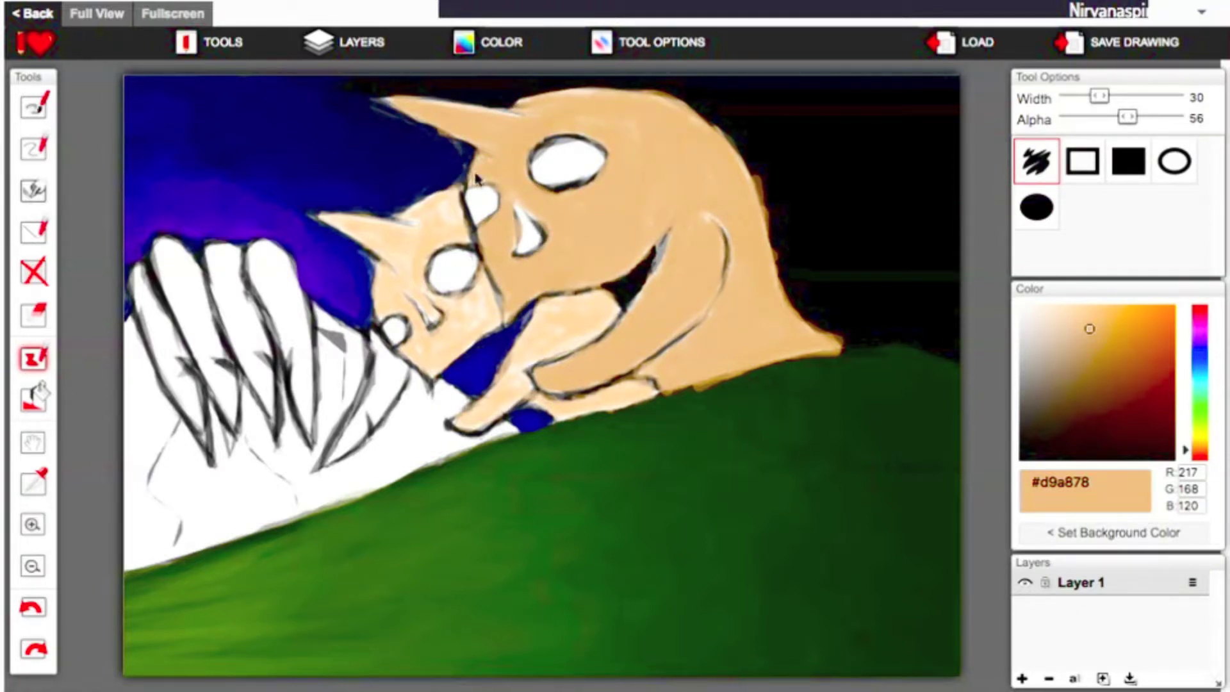
left_click_drag(524, 250, 521, 252)
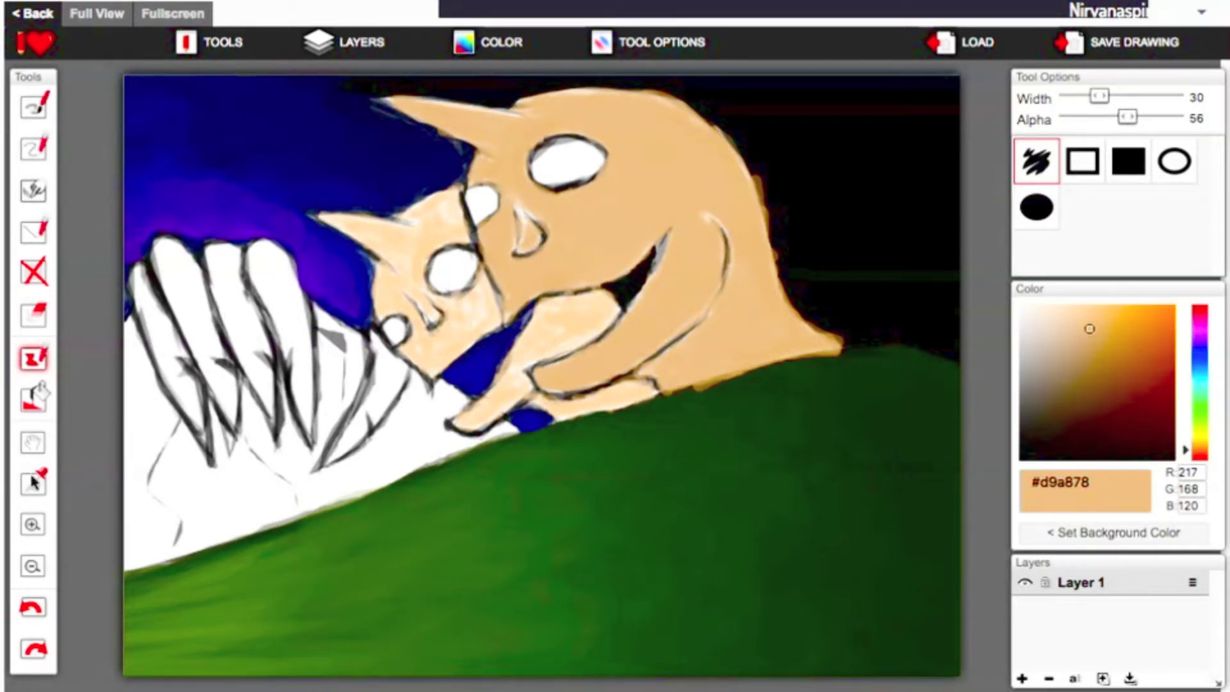
left_click(423, 208, "alt")
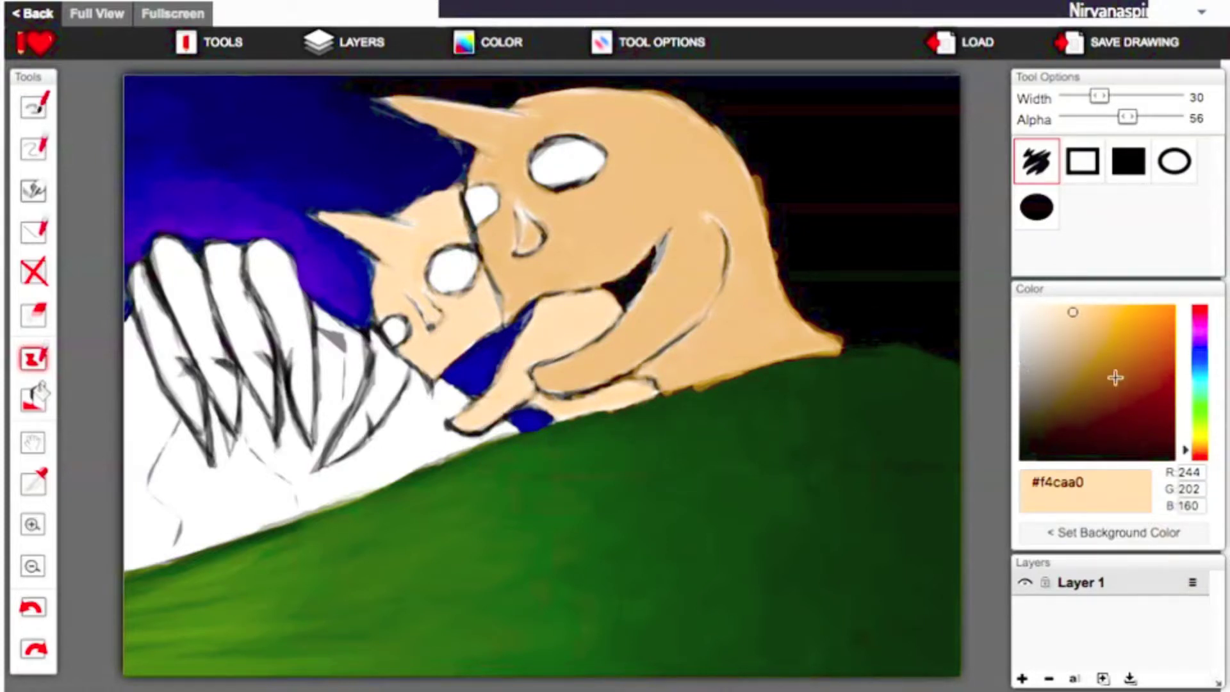
Extend the ears of both cats into longer, sharper points using light peach tones such as #f5cda8.
left_click(633, 99, "alt")
left_click(37, 610)
mouse_move(424, 123)
left_mouse_down()
mouse_move(455, 114)
mouse_move(333, 96)
mouse_move(391, 109)
left_mouse_up()
left_click(333, 222, "alt")
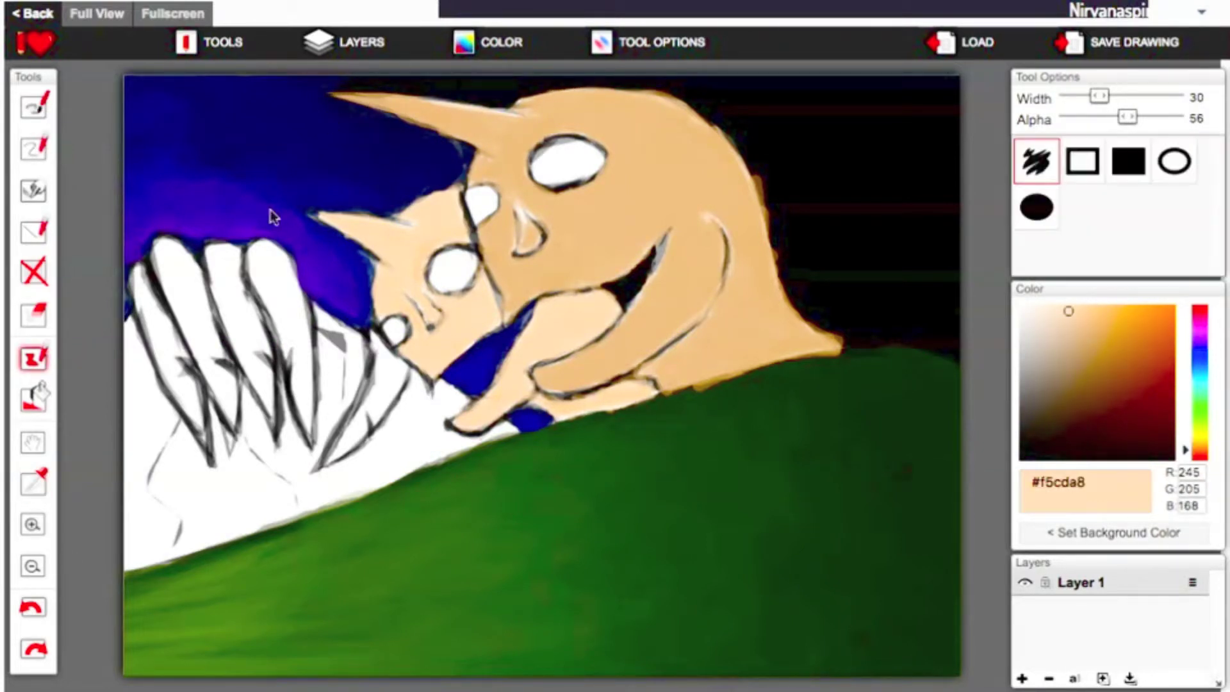
left_click_drag(271, 210, 323, 220)
Paint both of the larger cat's eyes with black edges and dark red centres at alpha 34.
left_click(1173, 458)
left_click_drag(1128, 116, 1104, 115)
mouse_move(589, 160)
left_mouse_down()
mouse_move(569, 139)
mouse_move(570, 172)
mouse_move(573, 150)
mouse_move(540, 172)
mouse_move(501, 168)
mouse_move(543, 149)
mouse_move(546, 184)
left_mouse_up()
left_click(1200, 457)
left_click(1174, 426)
left_click(557, 164, "alt")
left_click(540, 157, "alt")
left_click(1140, 373)
left_click(635, 276, "alt")
mouse_move(491, 191)
left_mouse_down()
mouse_move(486, 219)
mouse_move(492, 192)
mouse_move(462, 194)
mouse_move(488, 219)
mouse_move(469, 200)
left_mouse_up()
left_click(478, 202, "alt")
Brighten the larger cat's eyes with red #ff0100, pink #ffa1a1, white and orange highlights such as #ff7400.
left_click(1174, 306)
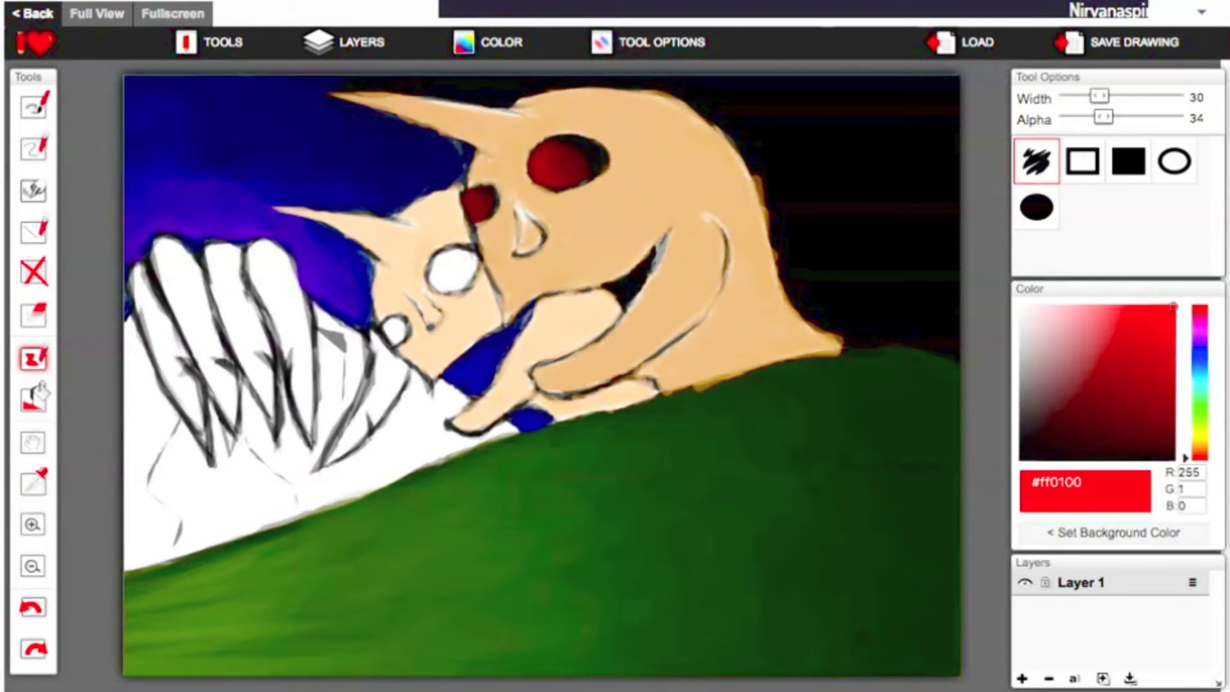
left_click(1077, 307)
left_click(561, 162)
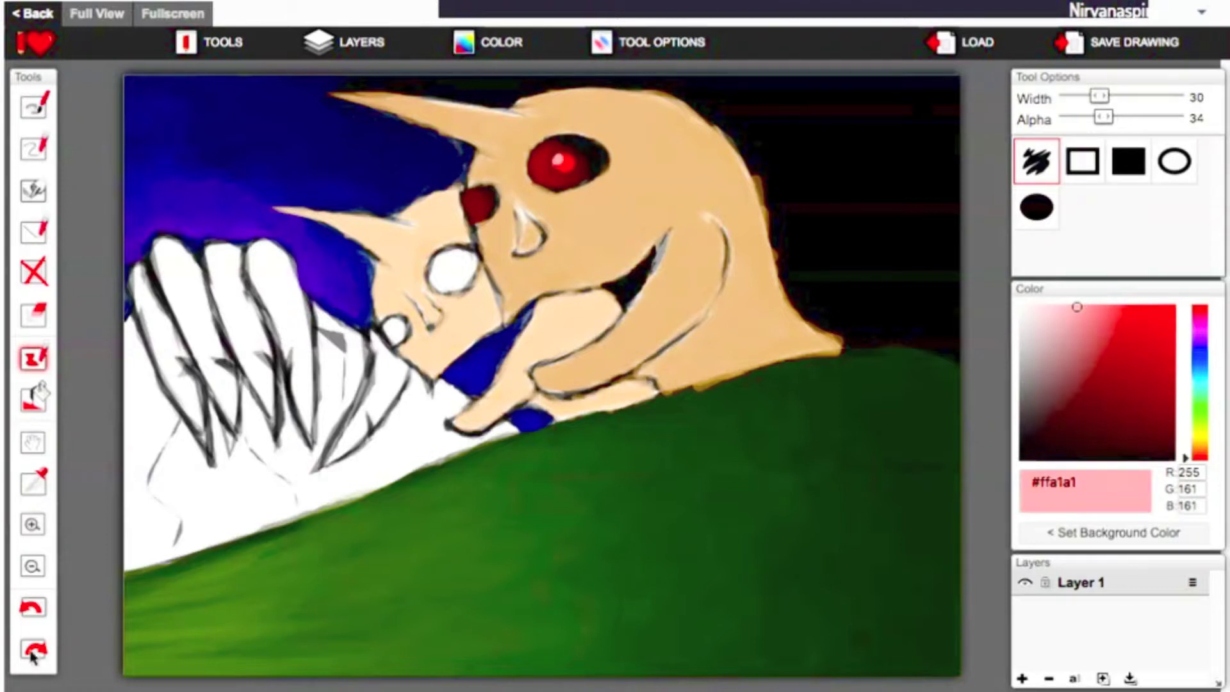
left_click(1020, 306)
left_click(1200, 451)
left_click(1174, 307)
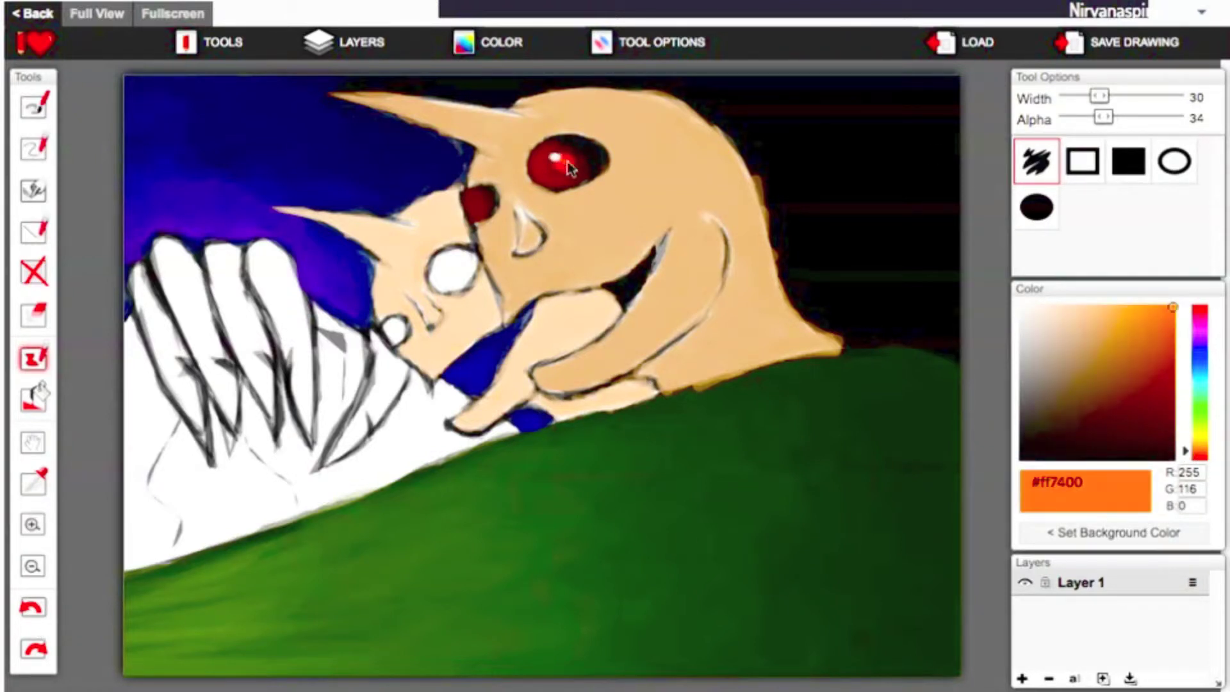
left_click(1199, 307)
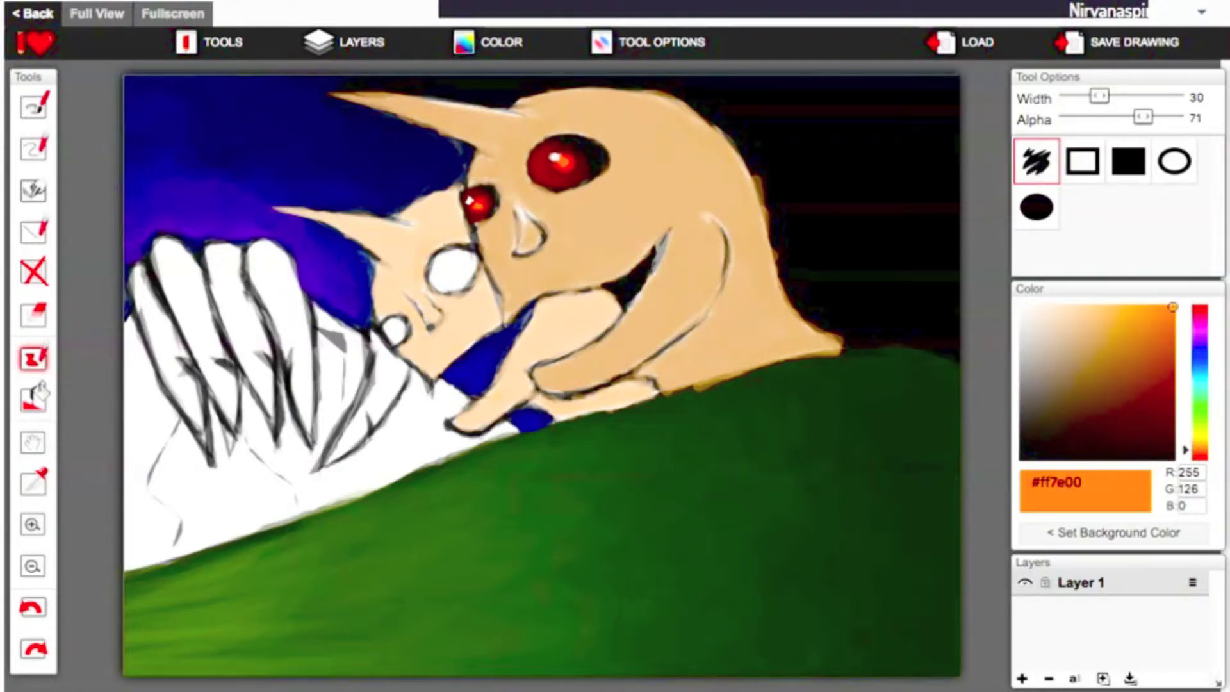
Brush a dark reddish-brown glow around the larger cat's head and back with #321b04 at alpha 23.
mouse_move(723, 90)
left_mouse_down()
mouse_move(711, 112)
mouse_move(777, 186)
mouse_move(849, 327)
mouse_move(744, 193)
left_mouse_up()
mouse_move(827, 359)
left_mouse_down()
mouse_move(769, 214)
mouse_move(513, 90)
left_mouse_up()
left_click(1161, 430)
left_click_drag(1112, 117, 1092, 118)
mouse_move(520, 93)
left_mouse_down()
mouse_move(711, 199)
mouse_move(788, 359)
left_mouse_up()
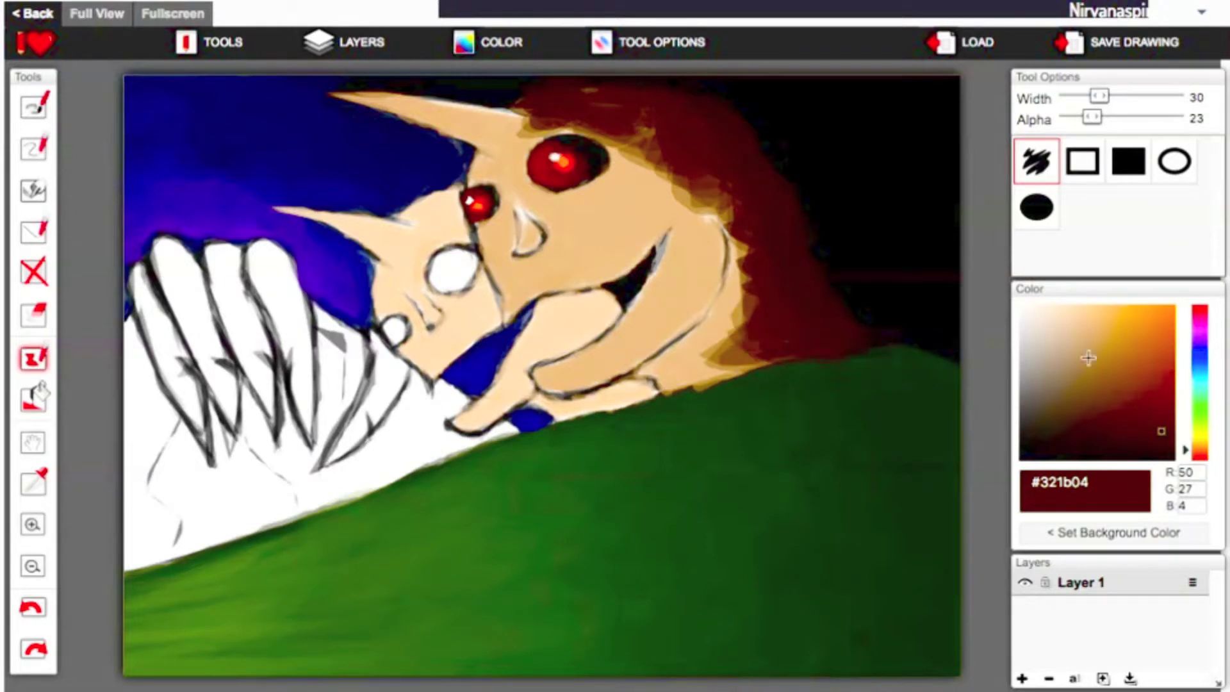
Repaint the larger cat's face and body edge in tan at alpha 100, keeping the dark glow outside its outline.
left_click(1090, 328)
left_click_drag(1092, 116, 1174, 117)
mouse_move(576, 143)
left_mouse_down()
mouse_move(656, 173)
mouse_move(650, 184)
mouse_move(599, 90)
mouse_move(543, 130)
left_mouse_up()
mouse_move(670, 104)
left_mouse_down()
mouse_move(801, 343)
mouse_move(832, 357)
mouse_move(718, 352)
mouse_move(837, 333)
left_mouse_up()
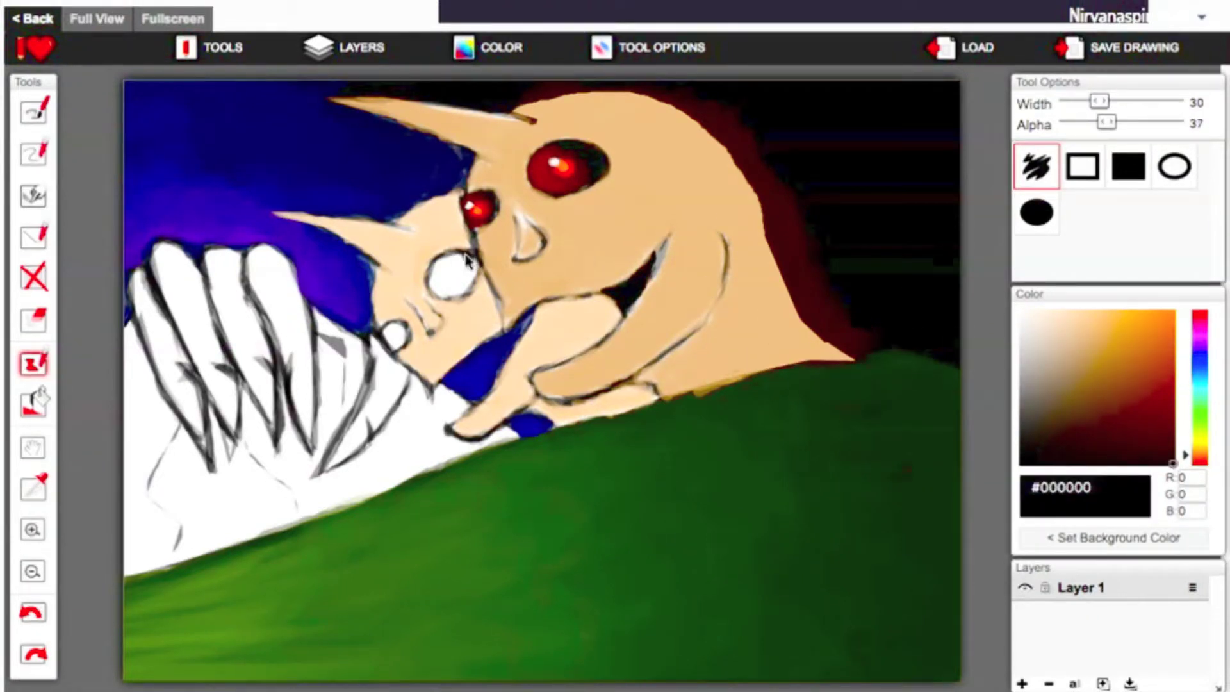
Paint the smaller cat's right eye with a black edge, greens #001a07, #115b24 and #00ff41, and a white highlight.
mouse_move(471, 260)
left_mouse_down()
mouse_move(474, 288)
mouse_move(442, 272)
left_mouse_up()
left_click(1199, 409)
left_click(1159, 433)
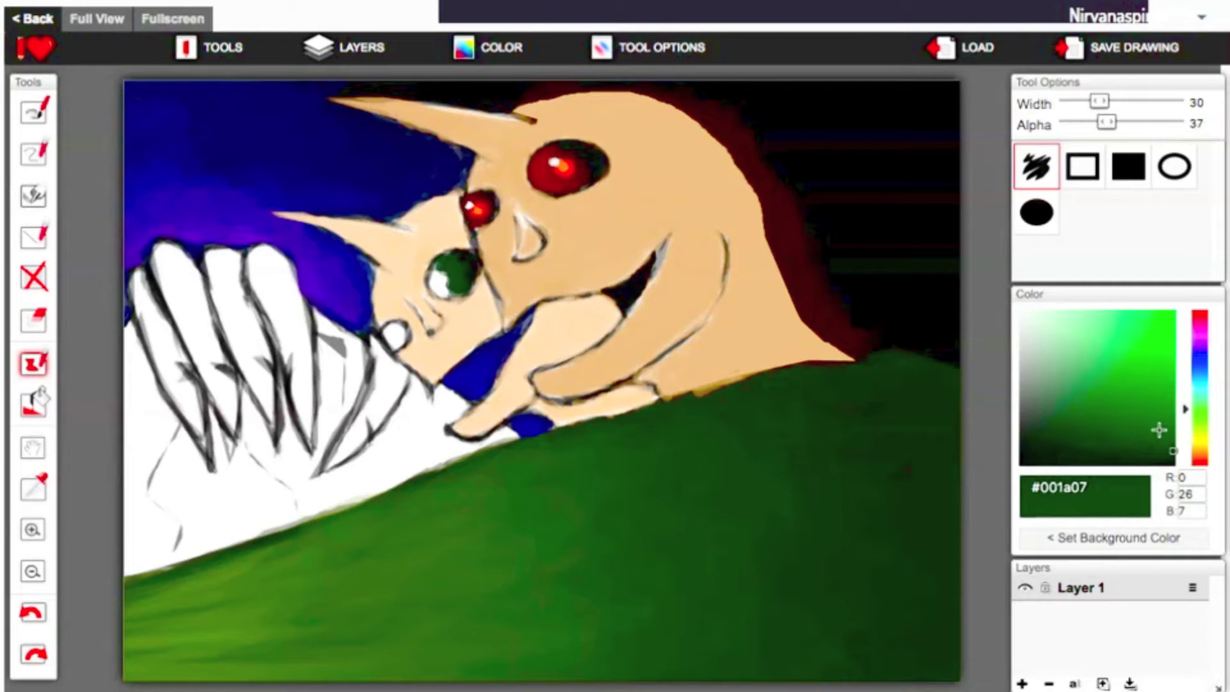
left_click(1146, 411)
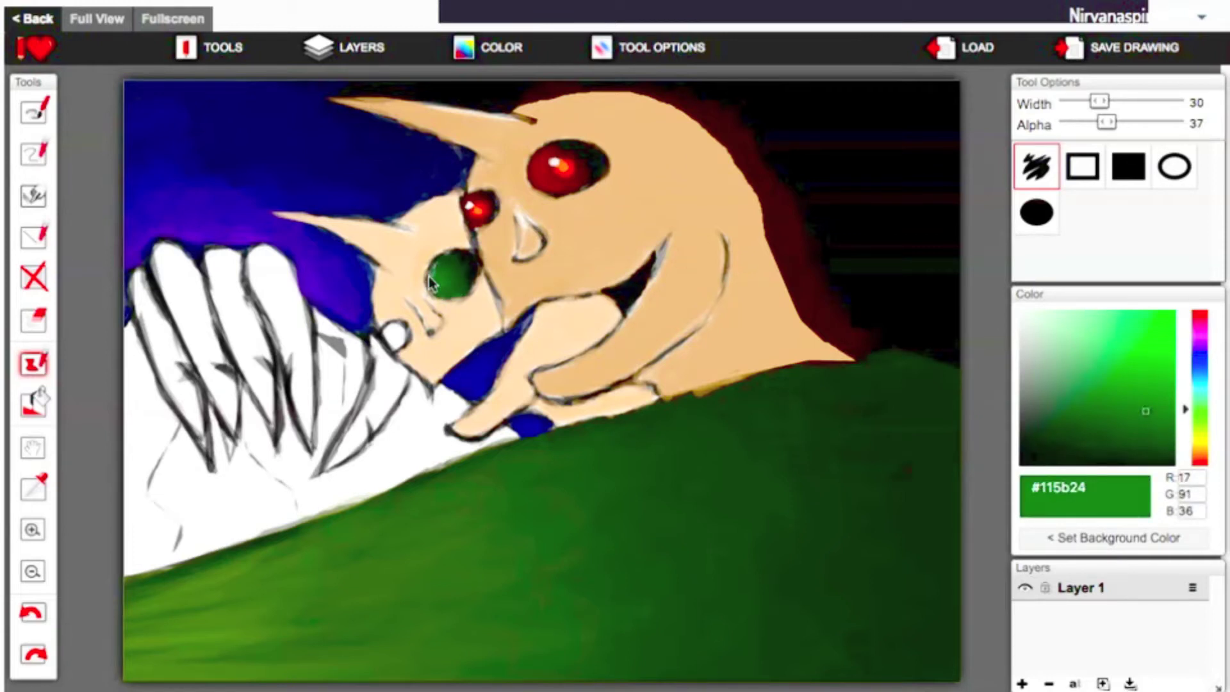
left_click(1173, 313)
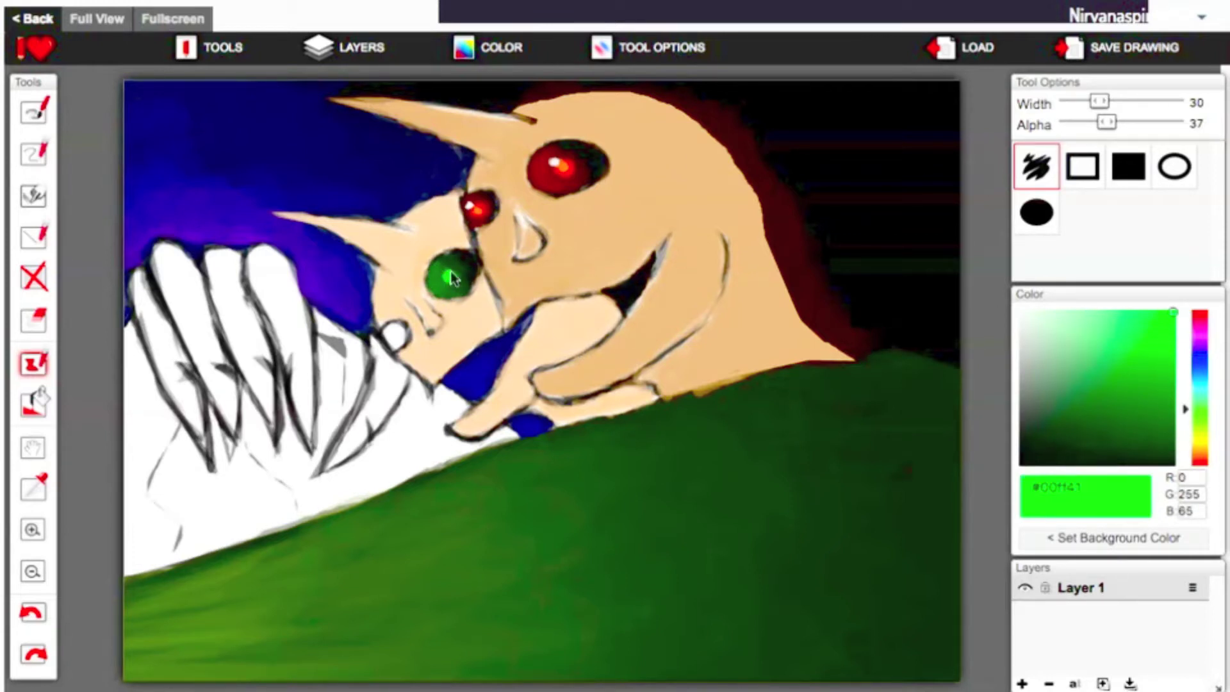
left_click(450, 274, "alt")
Paint the smaller cat's left eye with a black edge, greens #021f0a and #00ff41, and a white highlight.
left_click(398, 325, "alt")
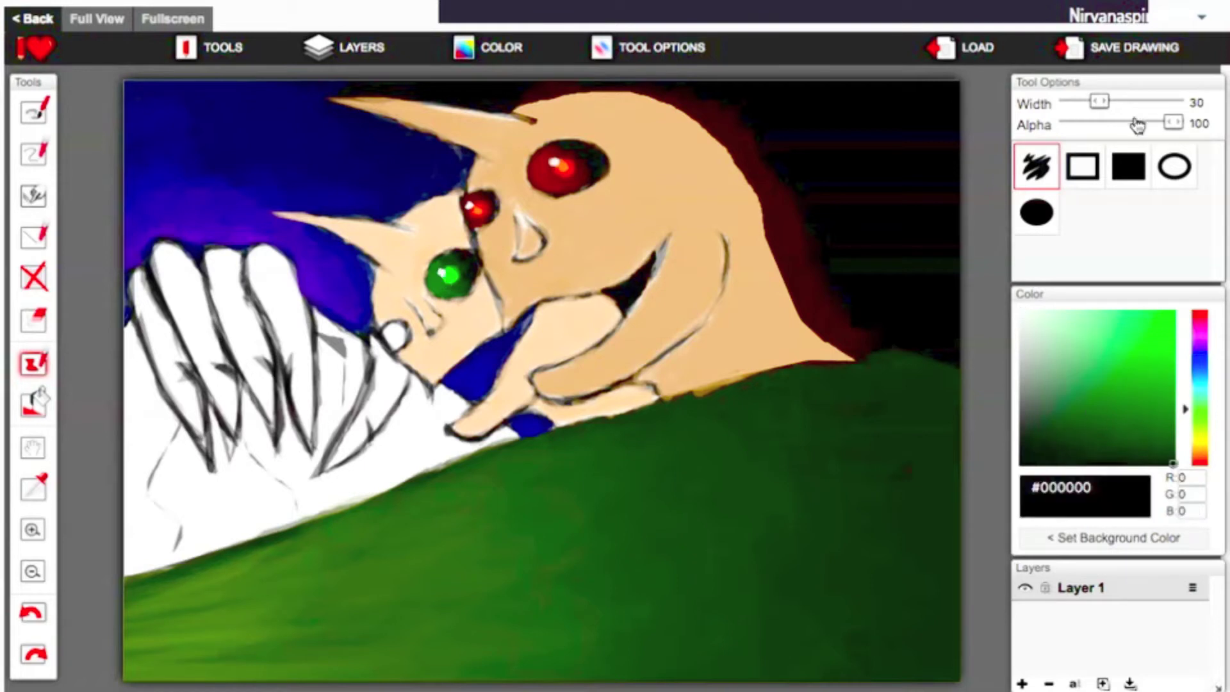
left_click(392, 333, "alt")
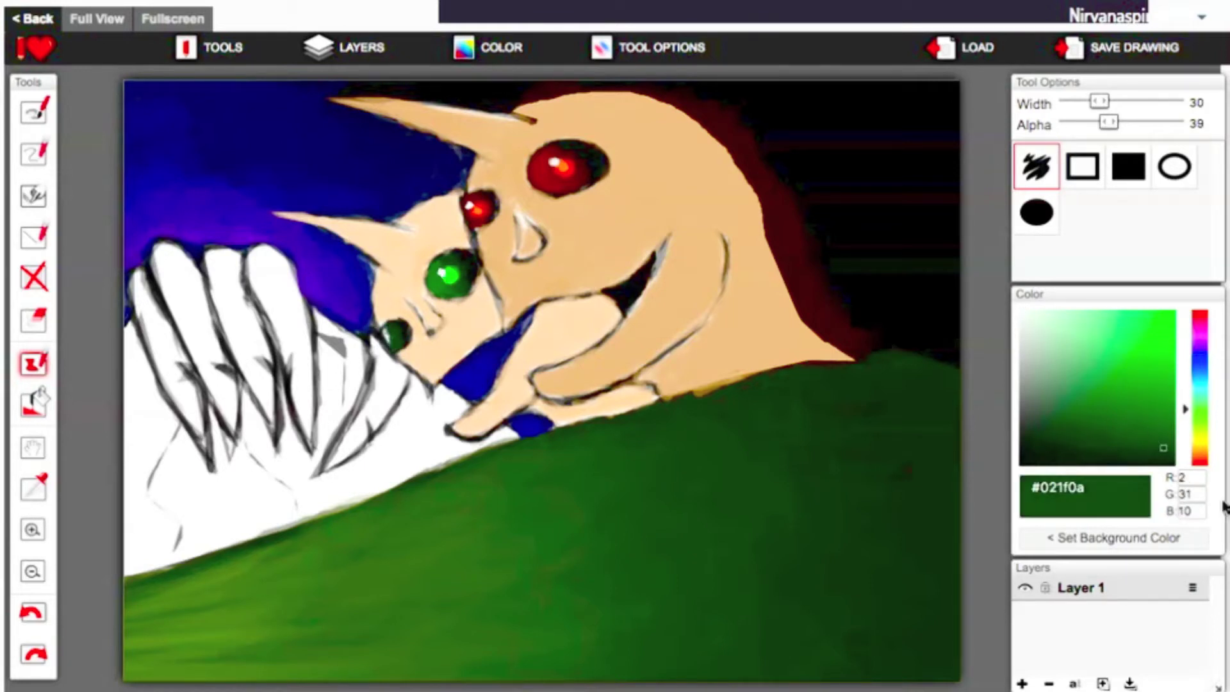
left_click(388, 335, "alt")
left_click(392, 338, "alt")
left_click(396, 343, "alt")
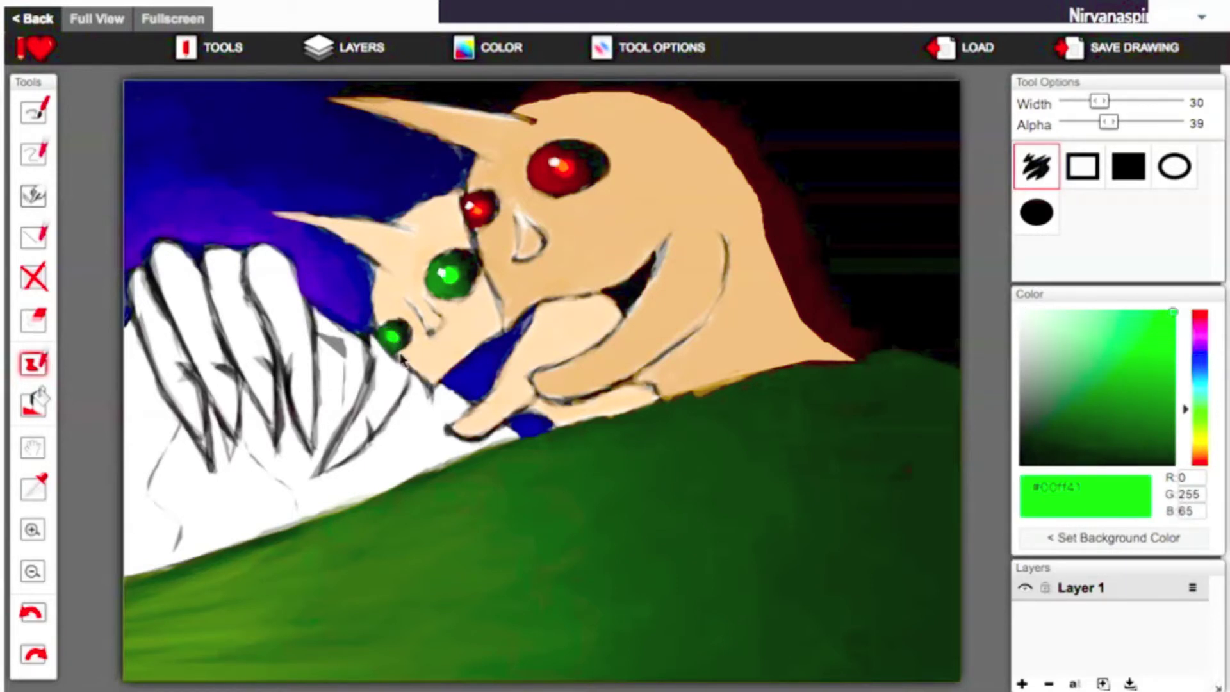
left_click(450, 275, "alt")
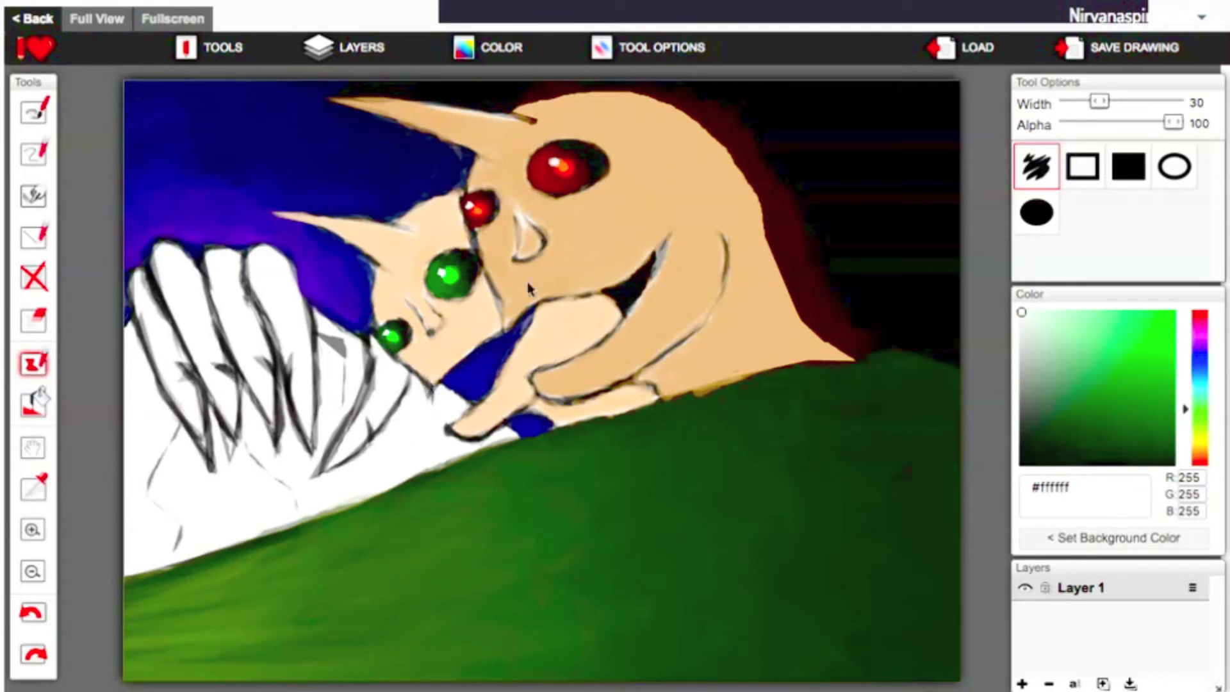
Brush the larger cat's face around its eyes and nose with light tan #f4c69a at alpha 29.
left_click(576, 212, "alt")
left_click(589, 196, "alt")
left_click(597, 187, "alt")
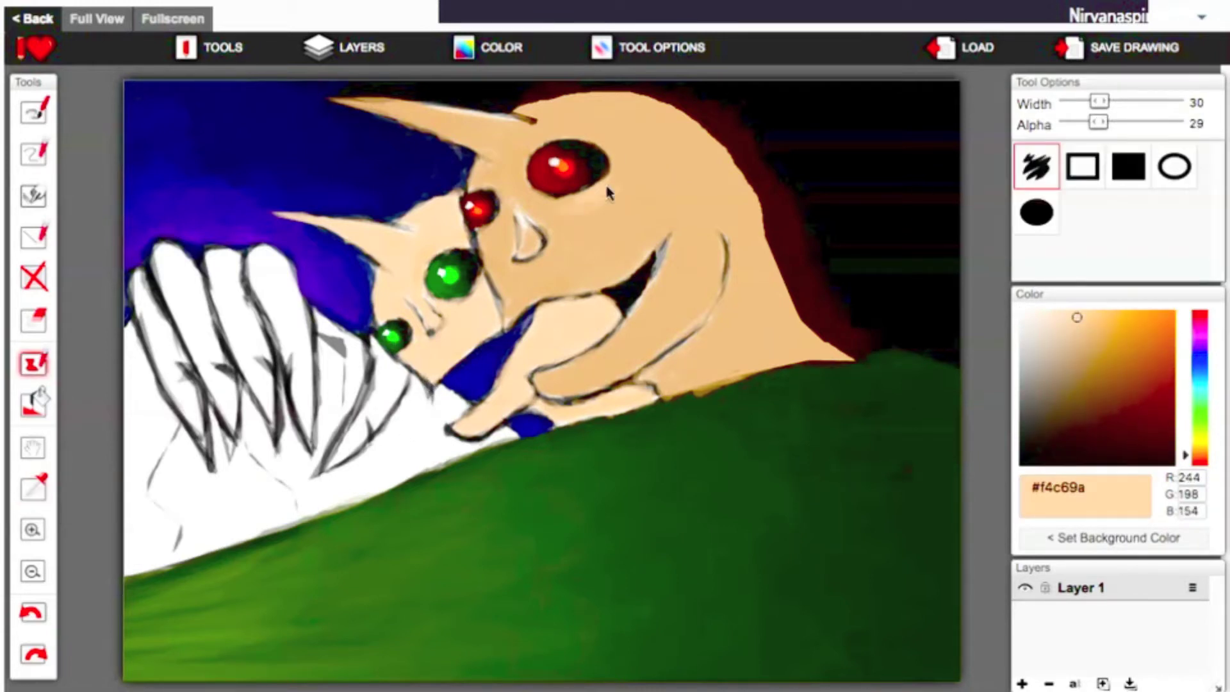
mouse_move(612, 198)
left_mouse_down()
mouse_move(602, 221)
mouse_move(625, 163)
mouse_move(551, 214)
mouse_move(505, 204)
mouse_move(490, 247)
mouse_move(557, 263)
mouse_move(515, 279)
mouse_move(640, 237)
mouse_move(682, 256)
mouse_move(618, 176)
left_mouse_up()
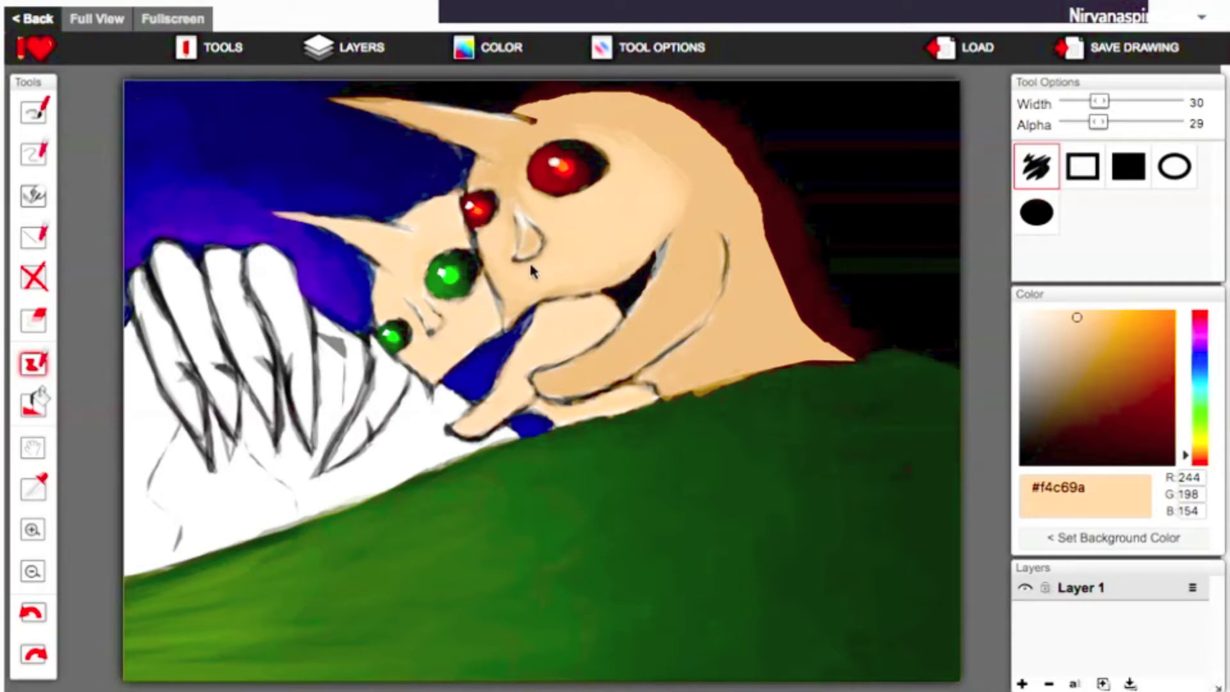
mouse_move(490, 194)
left_mouse_down()
mouse_move(587, 141)
mouse_move(487, 175)
mouse_move(522, 229)
left_mouse_up()
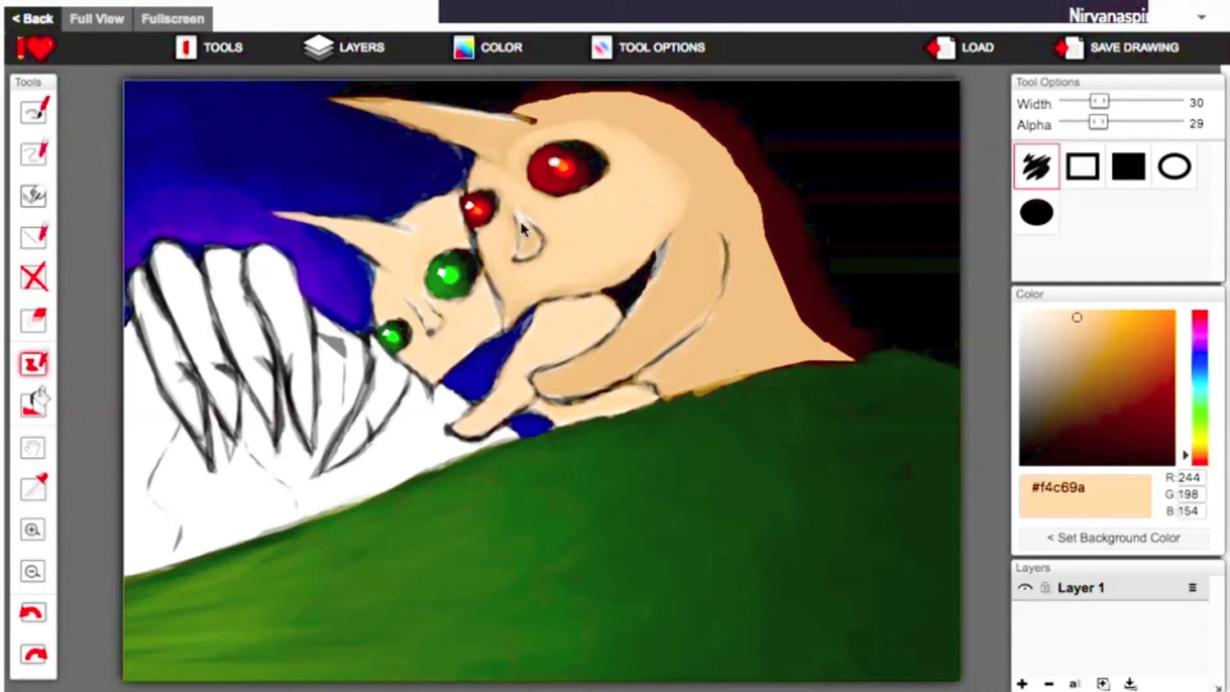
Blend pale highlights #f0d6bc and #ffd8b3 into the larger cat's forehead and cheek around its right eye.
left_click_drag(1064, 316, 1044, 285)
mouse_move(603, 160)
left_mouse_down()
mouse_move(624, 183)
mouse_move(605, 211)
mouse_move(641, 160)
left_mouse_up()
left_click(1053, 319)
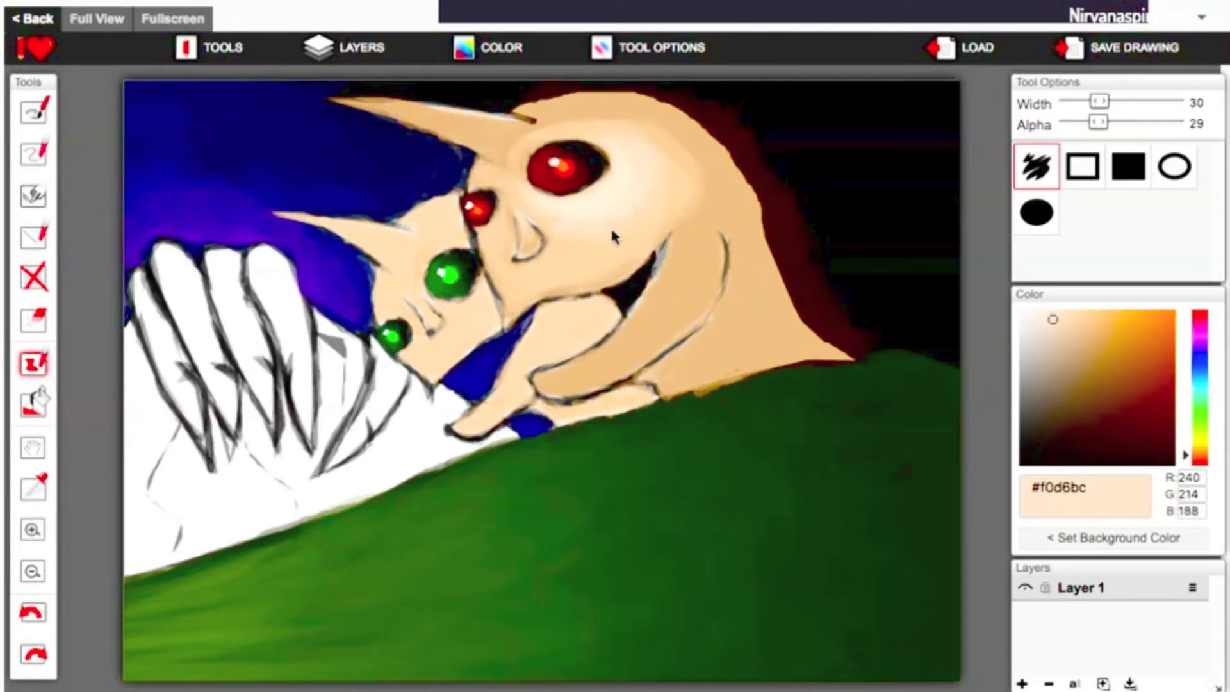
key("ctrl+z")
mouse_move(511, 179)
left_mouse_down()
mouse_move(544, 136)
mouse_move(602, 131)
left_mouse_up()
left_click(675, 181, "alt")
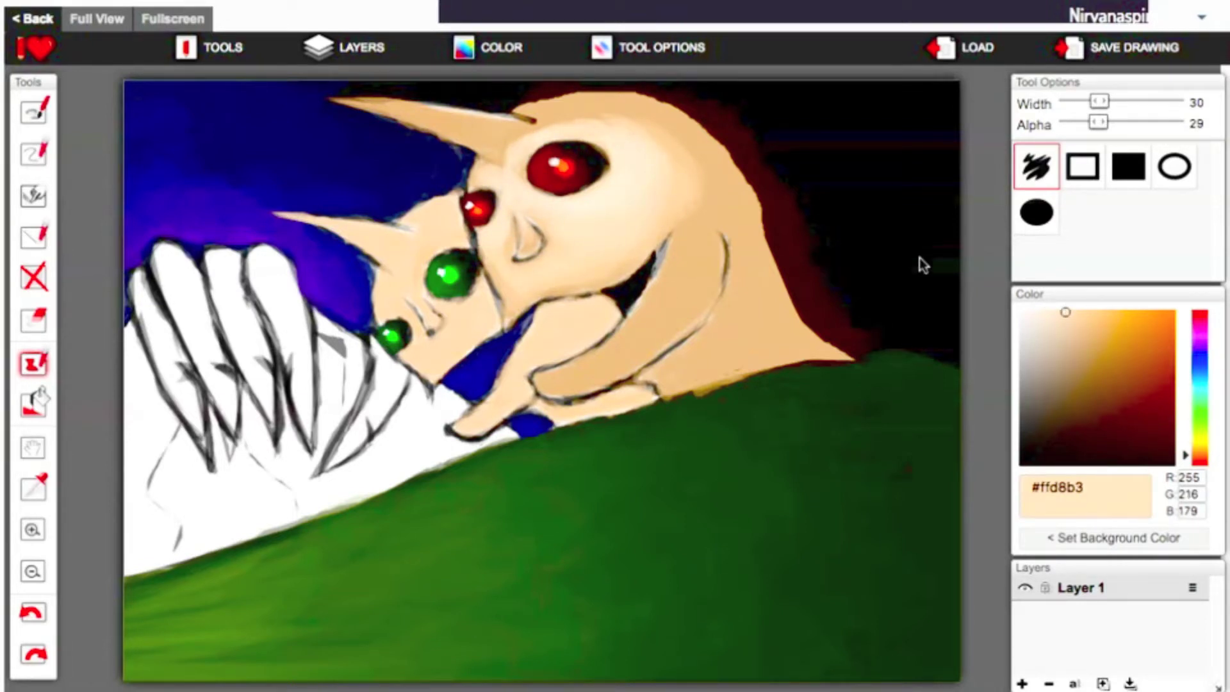
Paint the larger cat's neck and back orange-brown with #b06c2c and #a56323 at alpha 57.
left_click(1150, 373)
key("p")
left_click_drag(1113, 122, 1128, 122)
left_click(33, 363)
mouse_move(766, 212)
left_mouse_down()
mouse_move(794, 308)
mouse_move(734, 383)
mouse_move(708, 369)
mouse_move(747, 275)
mouse_move(762, 365)
left_mouse_up()
mouse_move(737, 224)
left_mouse_down()
mouse_move(721, 326)
mouse_move(666, 375)
mouse_move(708, 357)
mouse_move(660, 400)
left_mouse_up()
mouse_move(762, 269)
left_mouse_down()
mouse_move(780, 319)
mouse_move(855, 359)
mouse_move(724, 186)
left_mouse_up()
left_click(1137, 359)
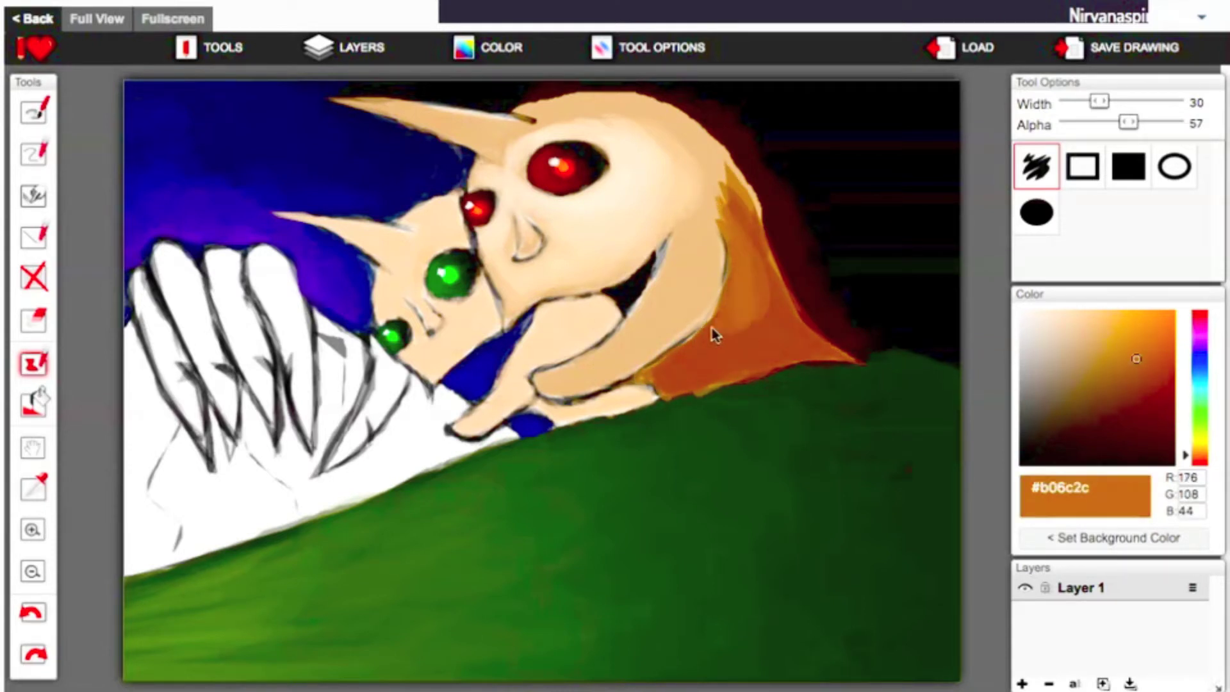
left_click(1143, 364)
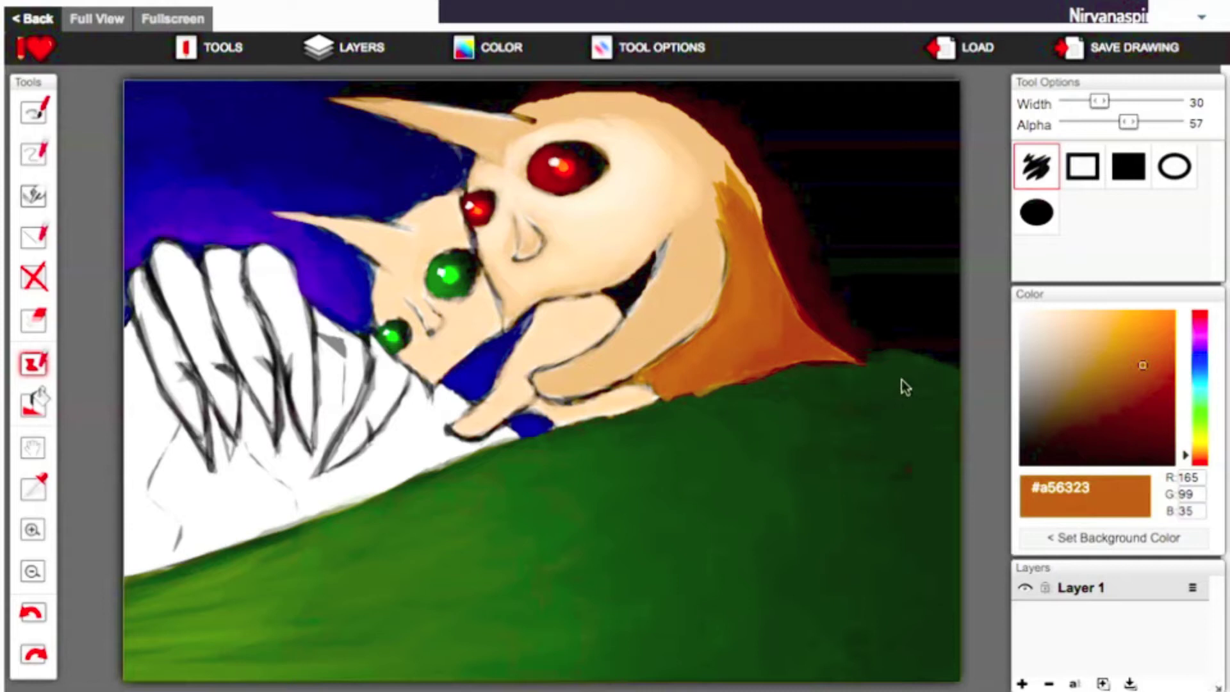
Paint the larger cat's head and curved jaw in golden orange, lightening to #e4a05e at alpha 57.
left_click(1134, 353)
mouse_move(708, 125)
left_mouse_down()
mouse_move(717, 180)
mouse_move(679, 317)
mouse_move(546, 379)
mouse_move(637, 376)
mouse_move(753, 217)
mouse_move(640, 218)
mouse_move(667, 236)
mouse_move(616, 128)
mouse_move(673, 160)
mouse_move(694, 278)
mouse_move(564, 137)
mouse_move(545, 276)
mouse_move(507, 269)
mouse_move(555, 211)
left_mouse_up()
left_click(1127, 344)
left_click(1117, 328)
left_click(1112, 327)
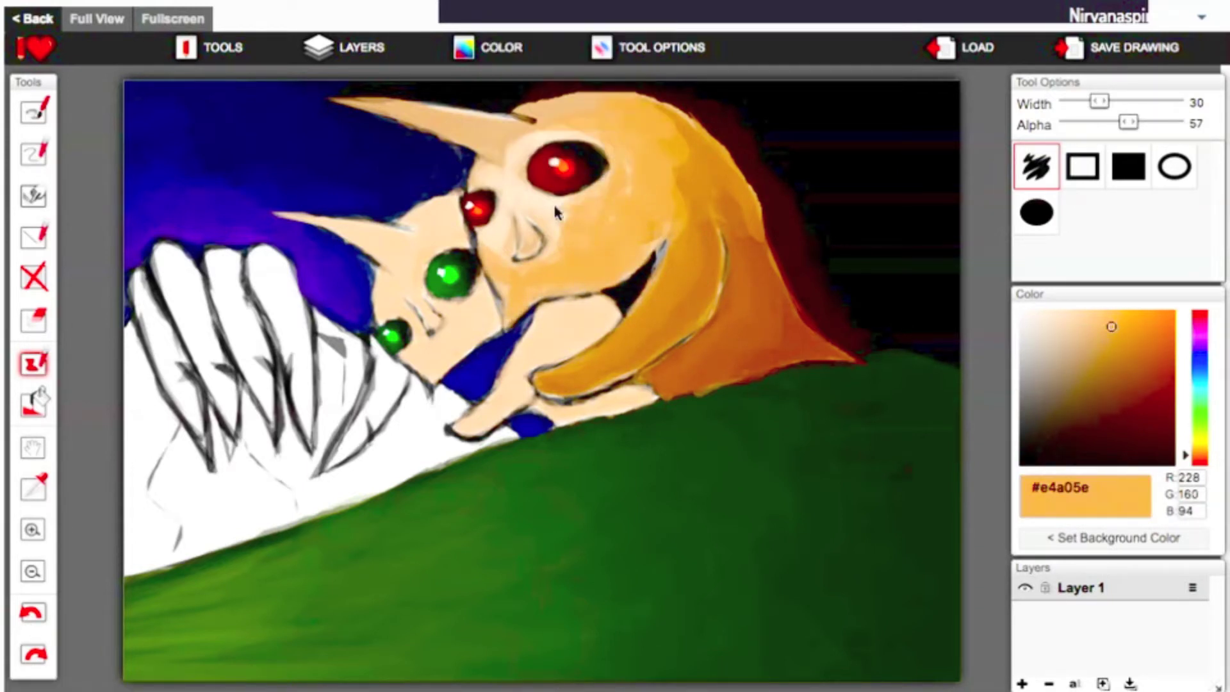
Shade the larger cat's back edge in reddish brown and deepen its head with orange #cb7f37.
left_click(1149, 397)
mouse_move(788, 318)
left_mouse_down()
mouse_move(735, 301)
mouse_move(756, 378)
mouse_move(723, 192)
mouse_move(761, 198)
mouse_move(667, 346)
left_mouse_up()
left_click(1145, 389)
left_click(1134, 363)
mouse_move(712, 186)
left_mouse_down()
mouse_move(665, 297)
mouse_move(655, 111)
mouse_move(644, 106)
mouse_move(667, 212)
mouse_move(625, 144)
mouse_move(615, 250)
left_mouse_up()
left_click(1127, 354)
left_click(1133, 342)
mouse_move(617, 163)
left_mouse_down()
mouse_move(580, 295)
mouse_move(596, 170)
mouse_move(562, 198)
mouse_move(598, 116)
mouse_move(644, 229)
left_mouse_up()
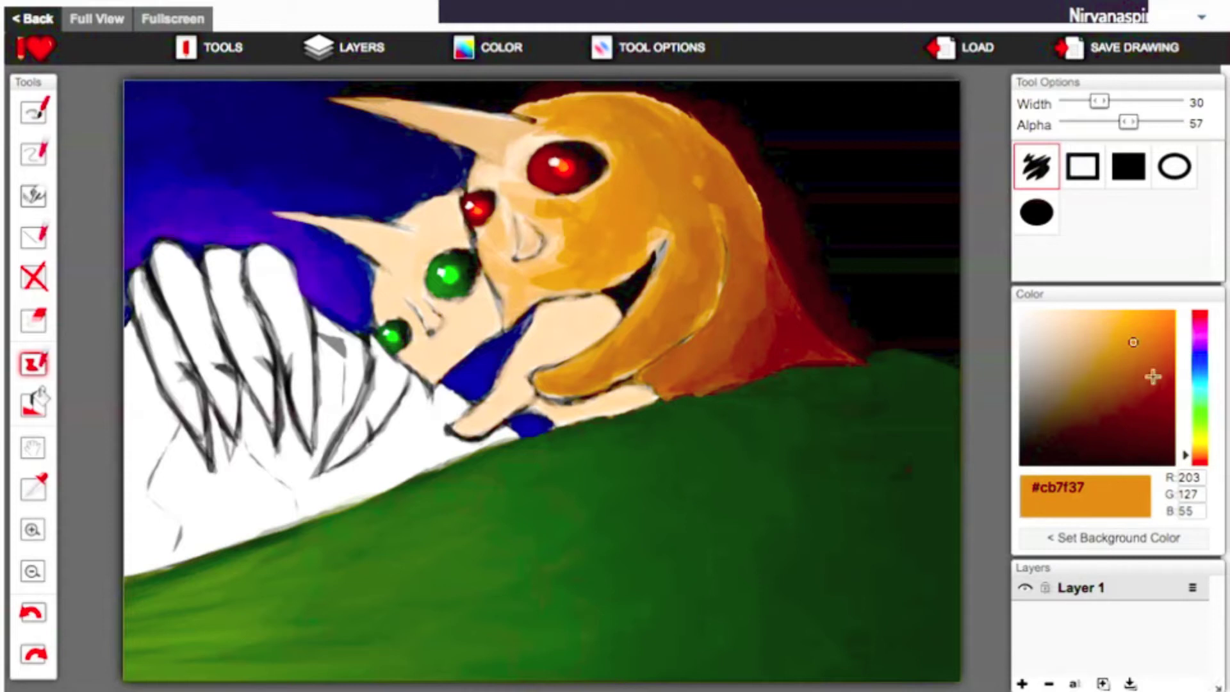
Redraw the crease behind the larger cat's jaw and its mouth outline in black #000000 at alpha 57.
left_click(1173, 462)
left_click_drag(718, 224, 726, 319)
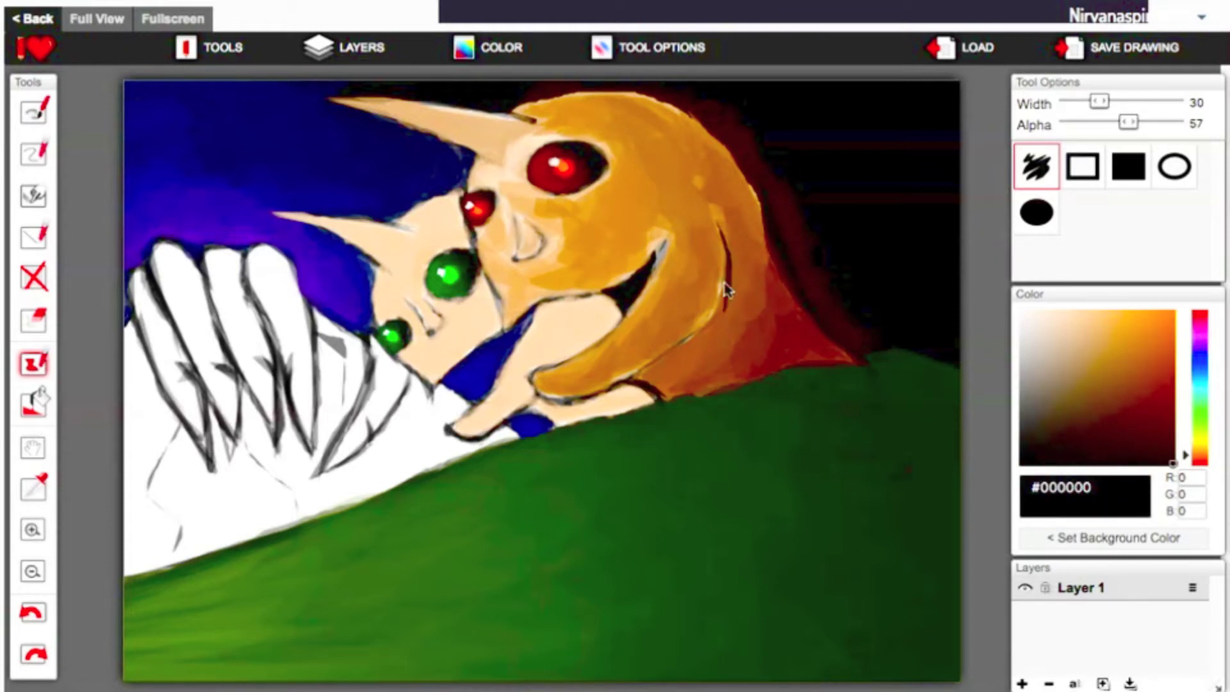
mouse_move(723, 244)
left_mouse_down()
mouse_move(640, 384)
mouse_move(593, 398)
left_mouse_up()
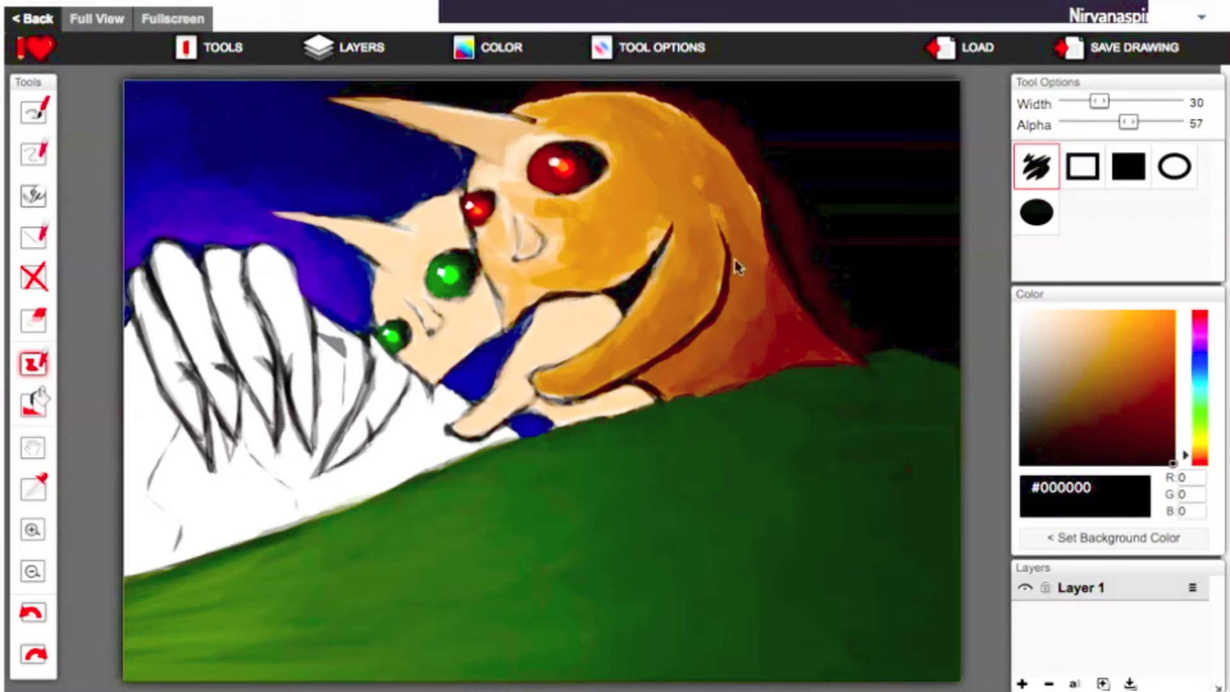
Shade the larger cat's neck behind the jaw crease with dark brown #603710 at alpha 47.
left_click(1151, 408)
left_click_drag(730, 250, 664, 367)
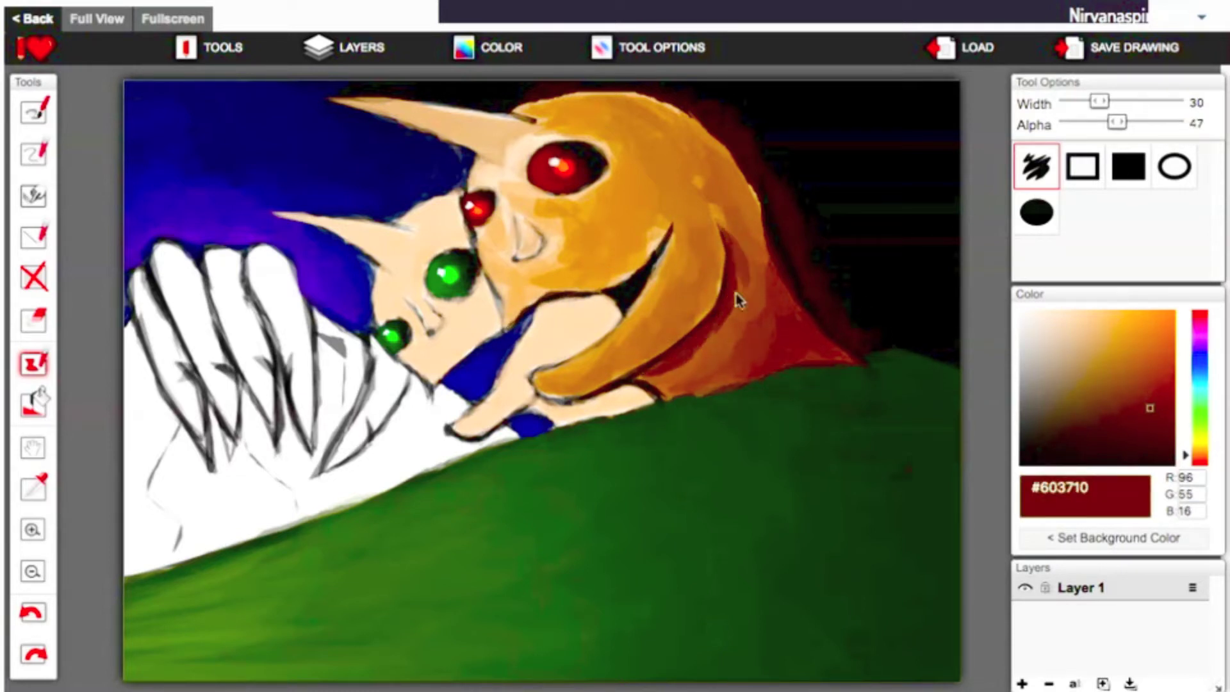
left_click(1145, 394)
left_click_drag(737, 217, 653, 385)
Shade the larger cat's curved jaw from dark #5c350f beside the mouth through #945d27 to #ac6e33.
left_click(1151, 411)
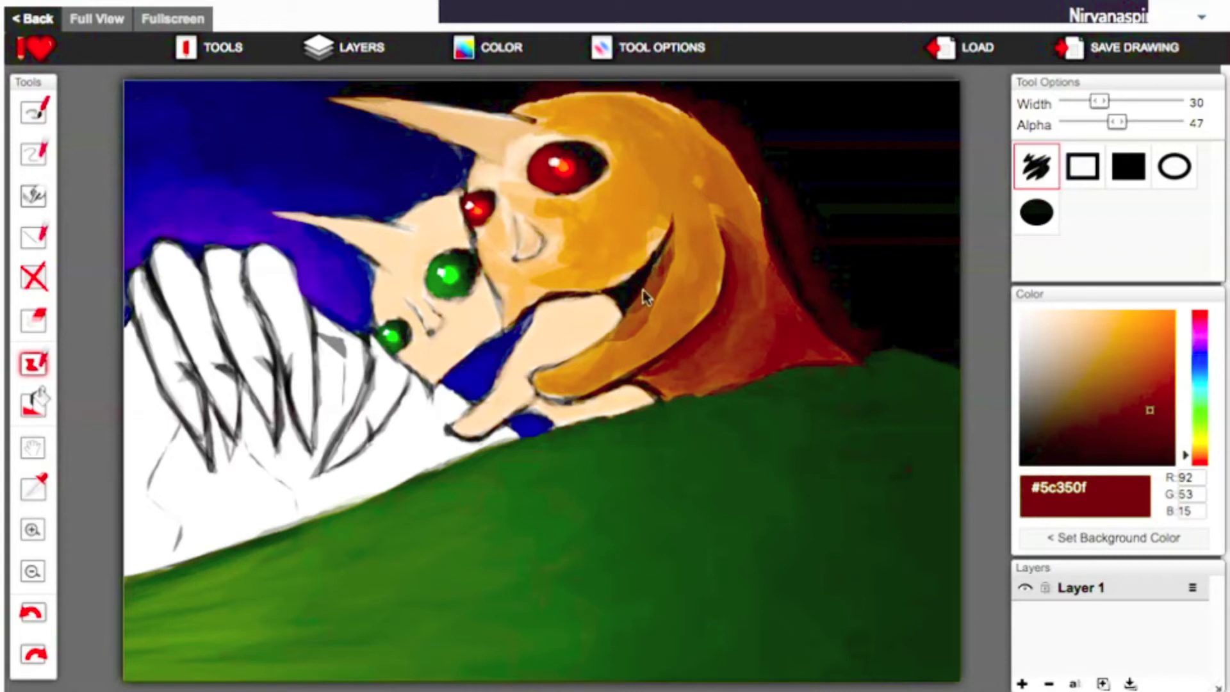
left_click_drag(667, 276, 545, 388)
left_click(1140, 396)
mouse_move(686, 218)
left_mouse_down()
mouse_move(631, 349)
mouse_move(590, 372)
left_mouse_up()
left_click(1134, 376)
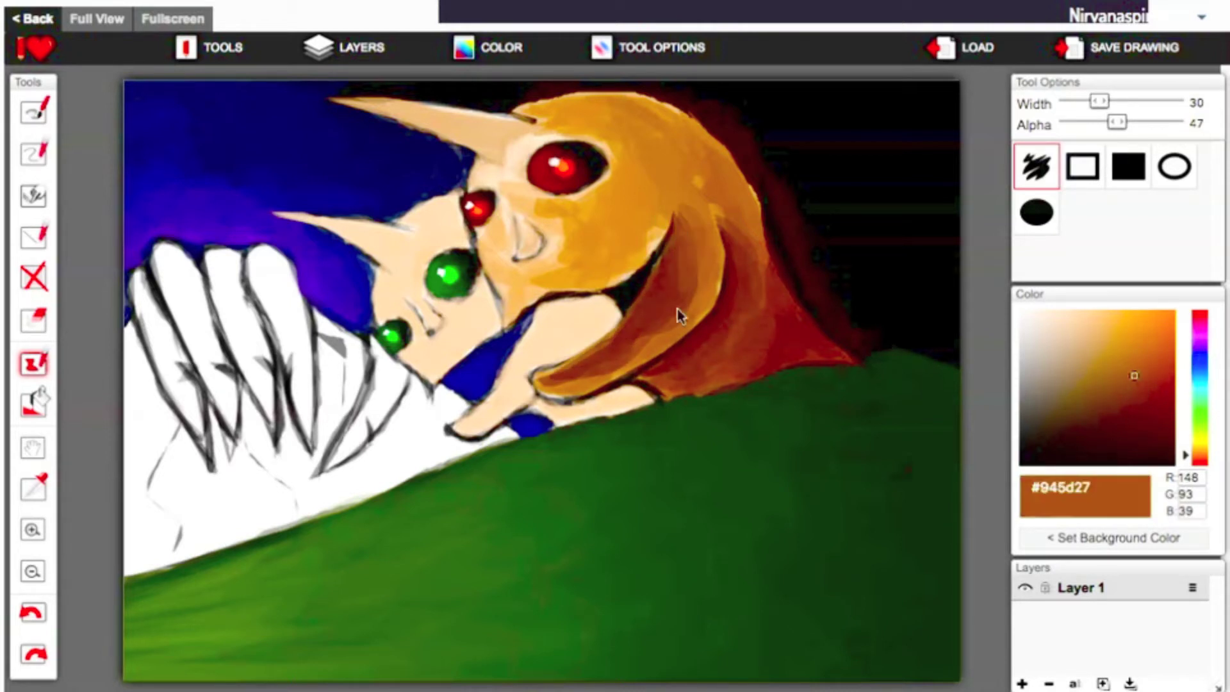
left_click_drag(710, 191, 623, 352)
left_click(1126, 360)
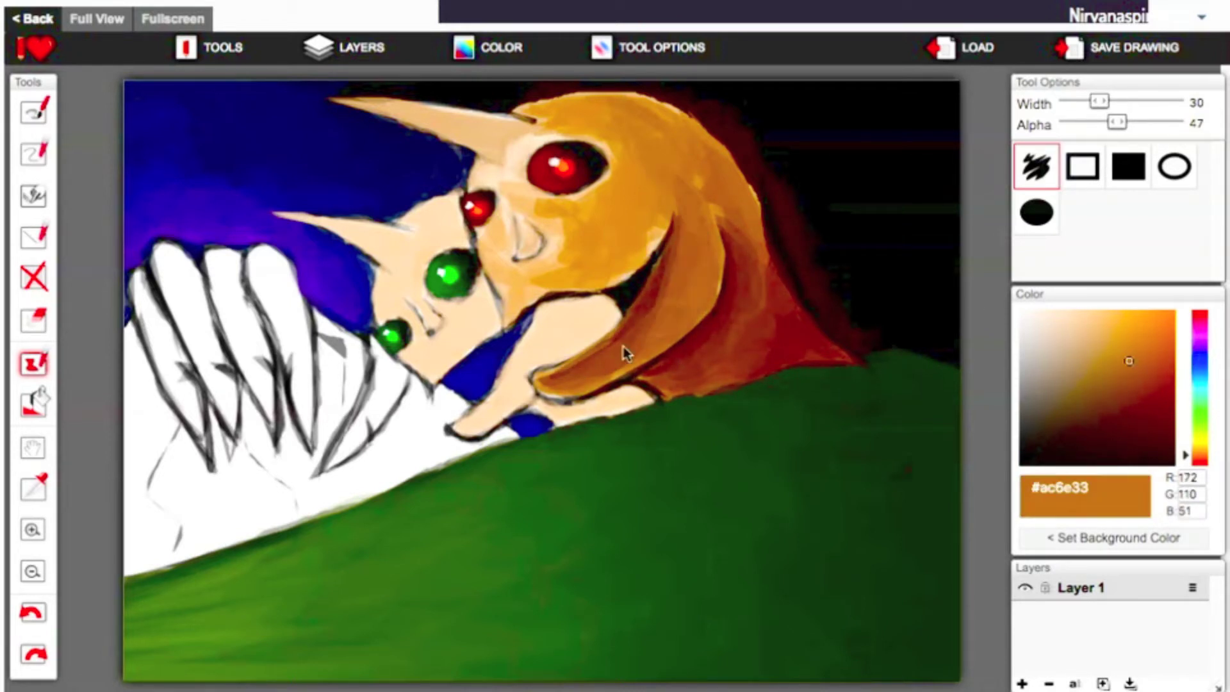
Paint black gaps between the larger cat's teeth at alpha 100 and highlight its jaw with #e99341 at alpha 29.
mouse_move(500, 340)
left_mouse_down()
mouse_move(538, 307)
mouse_move(588, 296)
left_mouse_up()
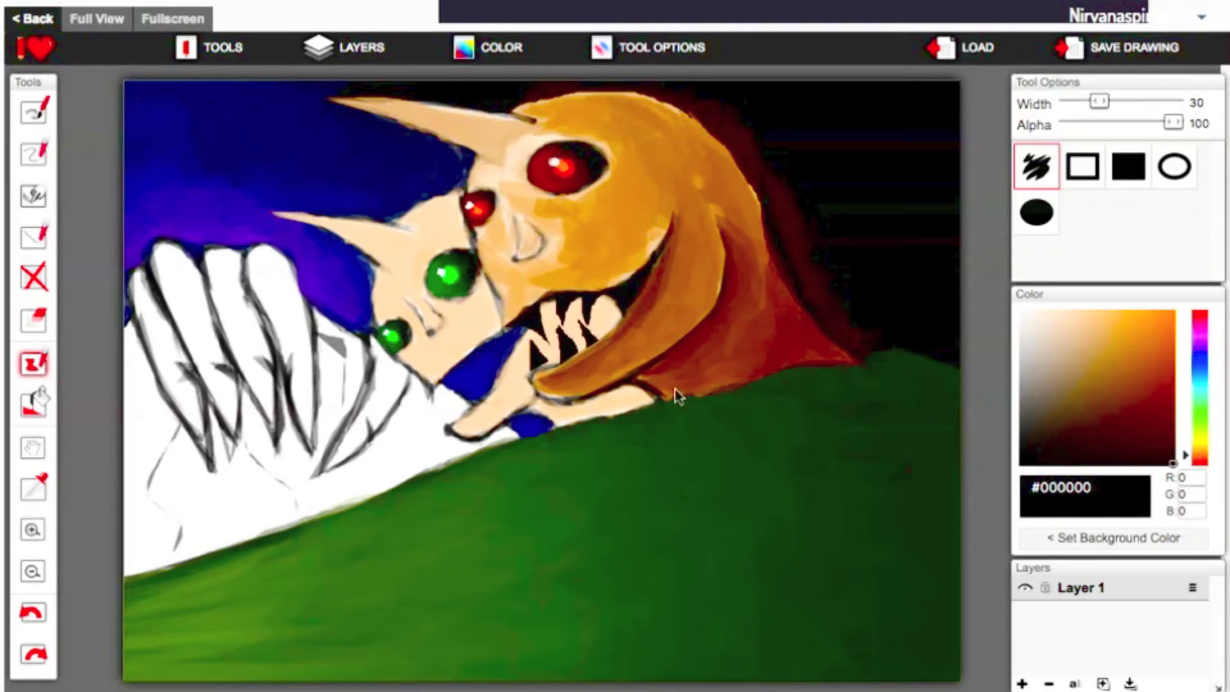
left_click(1149, 340)
left_click_drag(1174, 122, 1097, 120)
left_click(1132, 324)
left_click_drag(698, 211, 647, 339)
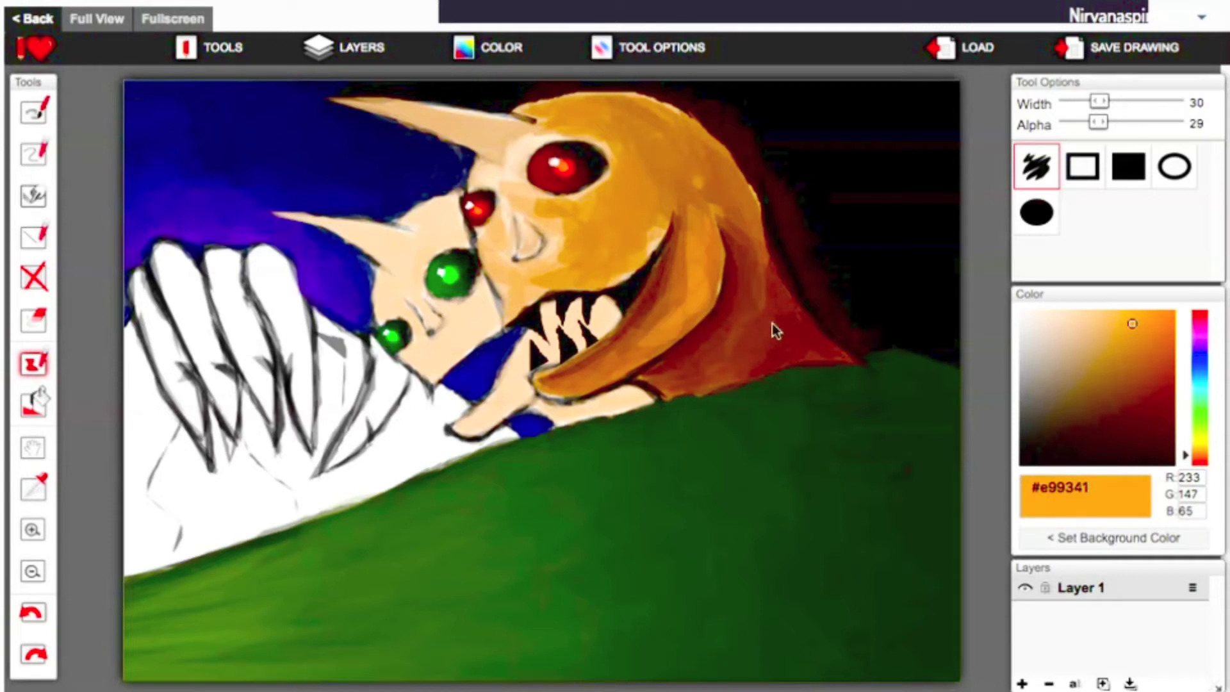
Brush orange and reddish-brown streaks over the larger cat's jaw and neck at alpha 29.
left_click(1139, 364)
mouse_move(701, 231)
left_mouse_down()
mouse_move(722, 291)
mouse_move(641, 343)
mouse_move(616, 320)
mouse_move(675, 384)
mouse_move(712, 392)
left_mouse_up()
left_click(1137, 334)
left_click(1136, 311)
left_click(1146, 353)
left_click(1158, 385)
left_click_drag(626, 352, 698, 282)
Shade the larger cat's nose with dark brown #4d2b0b and blend sampled oranges such as #d38c47 across its forehead.
left_click(1154, 420)
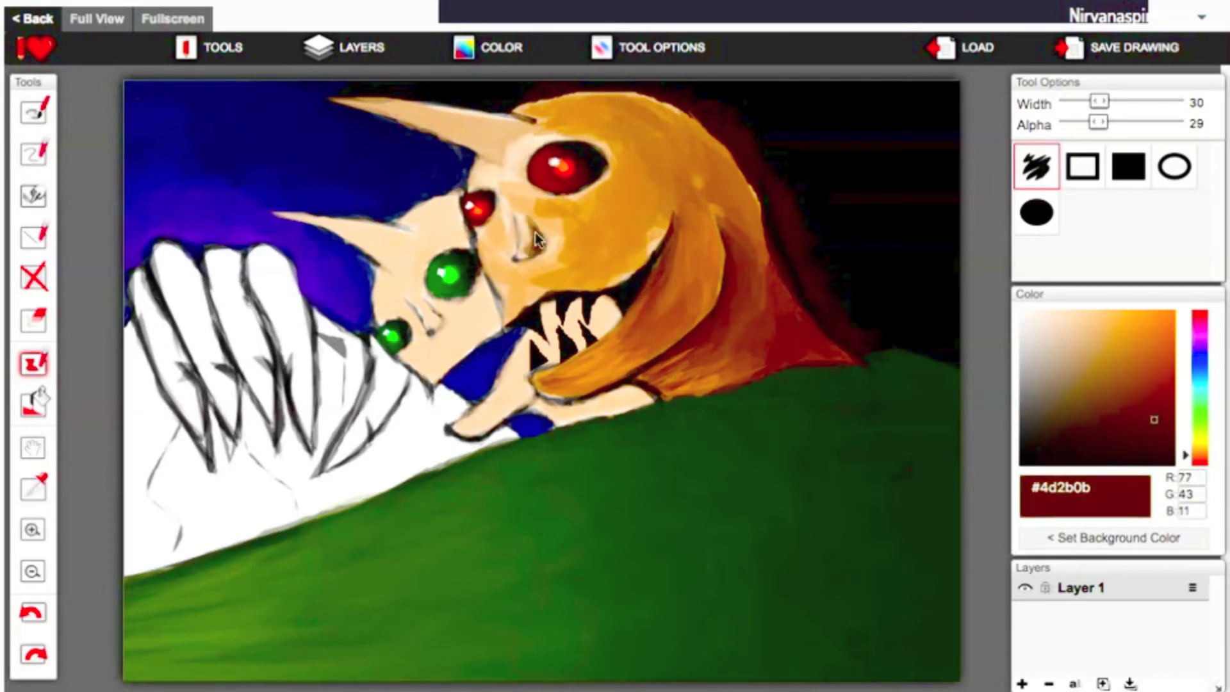
left_click_drag(538, 240, 523, 220)
left_click(522, 218, "alt")
left_click(601, 330, "alt")
mouse_move(615, 96)
left_mouse_down()
mouse_move(673, 122)
mouse_move(597, 129)
mouse_move(709, 151)
left_mouse_up()
left_click(597, 128, "alt")
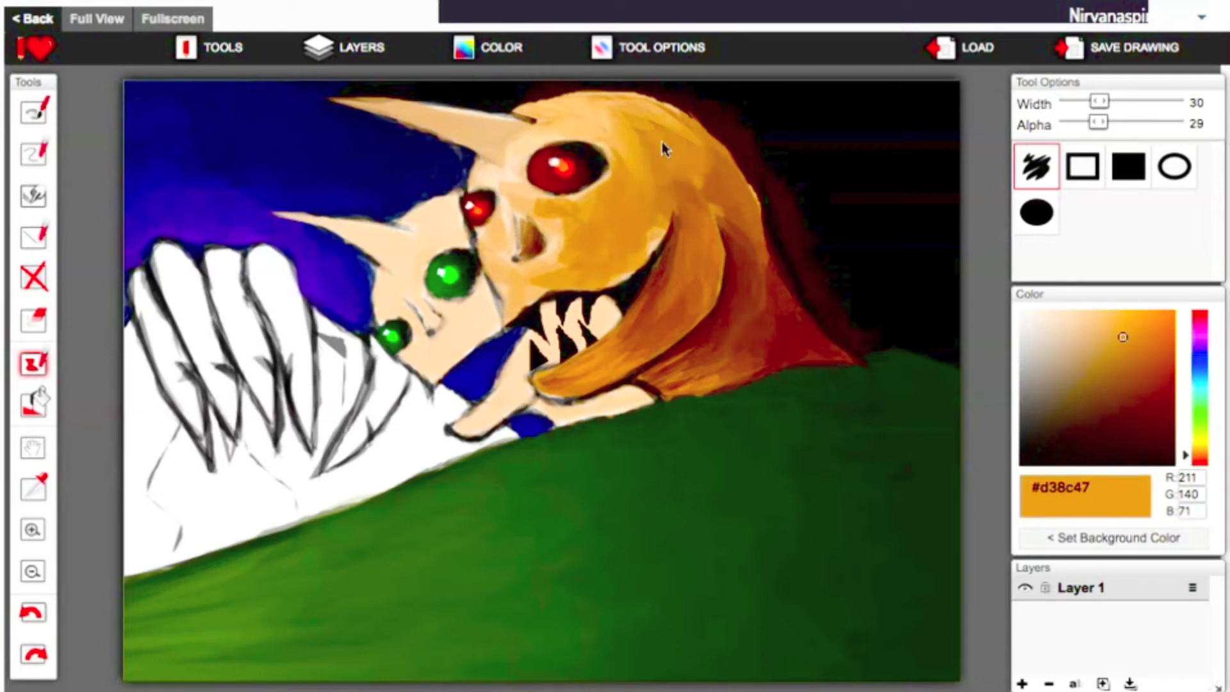
Paint the larger cat's long pointed ear in dark browns #2b1500 and #794717 at alpha 29.
left_click(1178, 440)
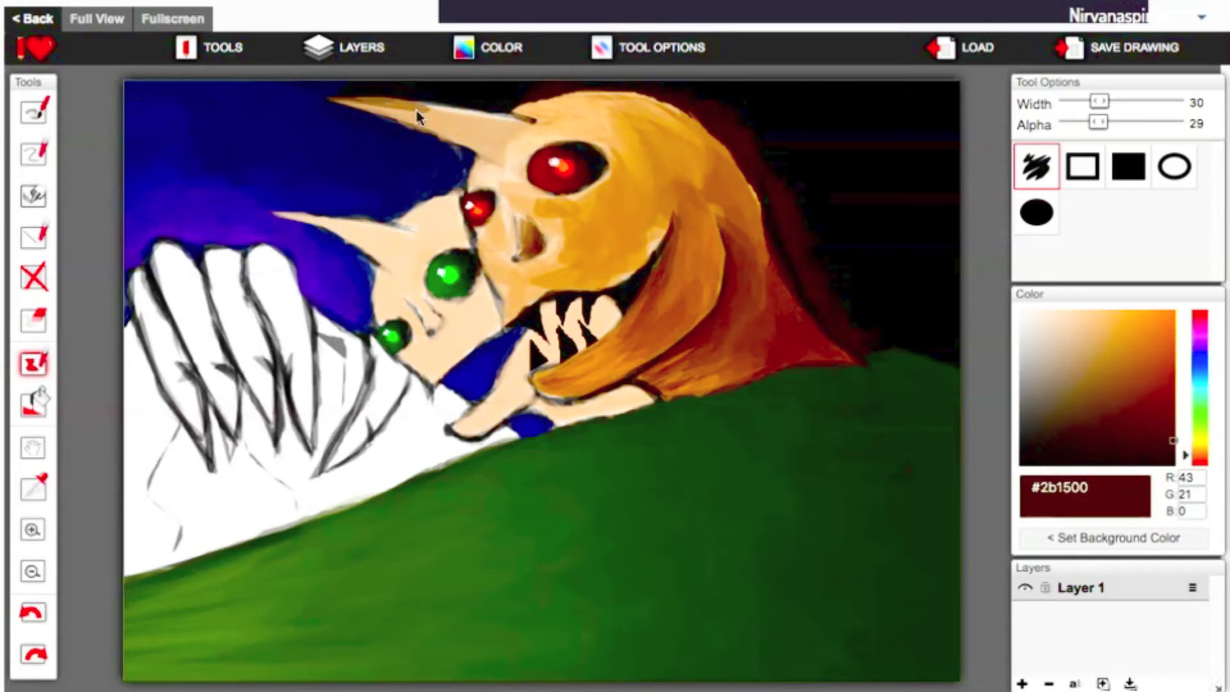
left_click_drag(336, 101, 532, 122)
left_click(1157, 407)
left_click_drag(340, 103, 530, 146)
left_click(1146, 391)
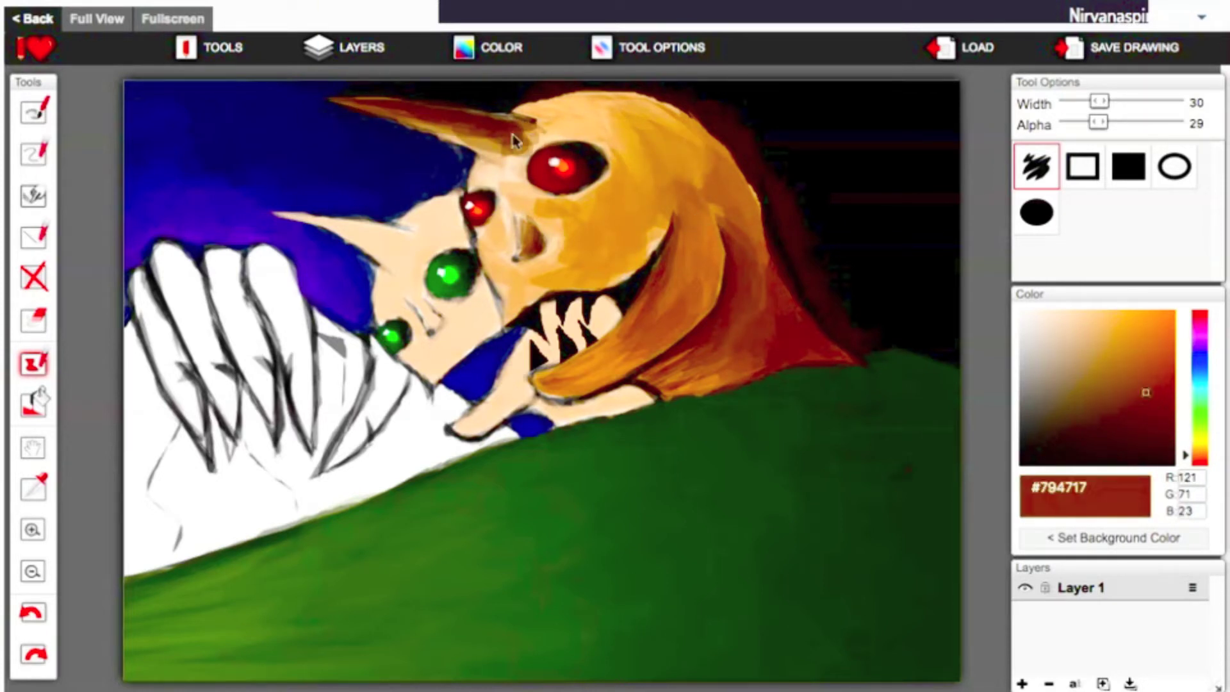
Blend the larger cat's ear base into its forehead with #a4682f and #bc8149, ending at alpha 39.
left_click(1130, 366)
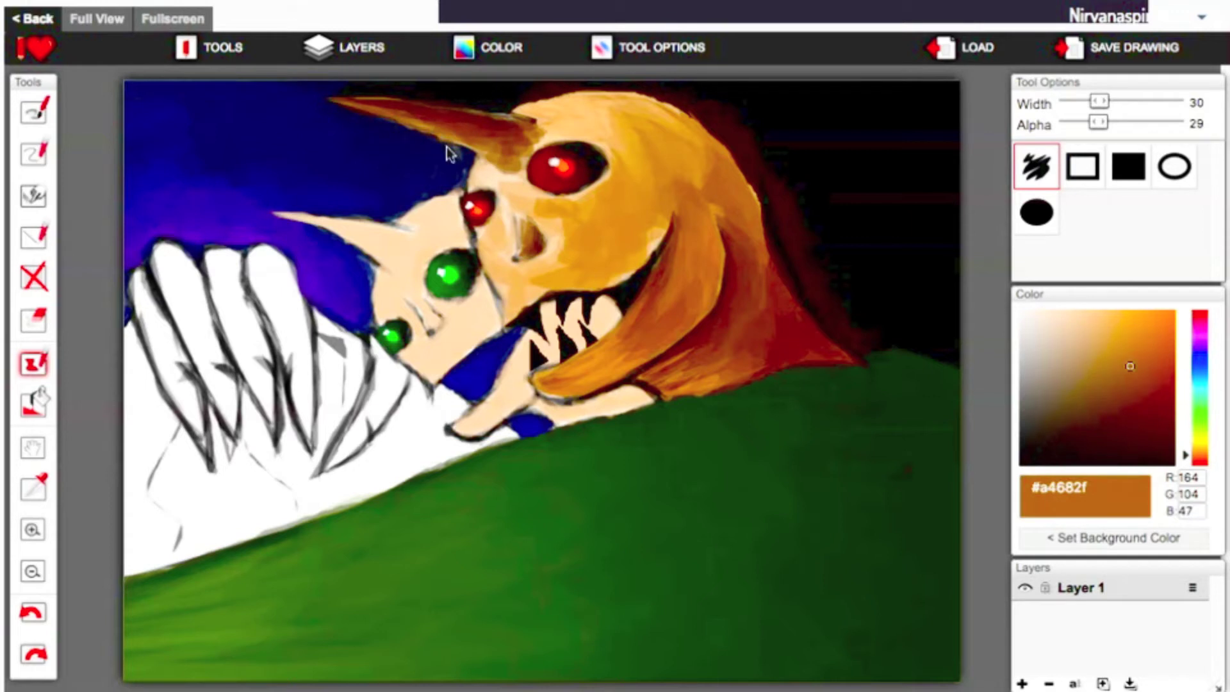
left_click(1115, 351)
left_click_drag(1099, 122, 1109, 122)
mouse_move(337, 103)
left_mouse_down()
mouse_move(487, 153)
mouse_move(583, 137)
left_mouse_up()
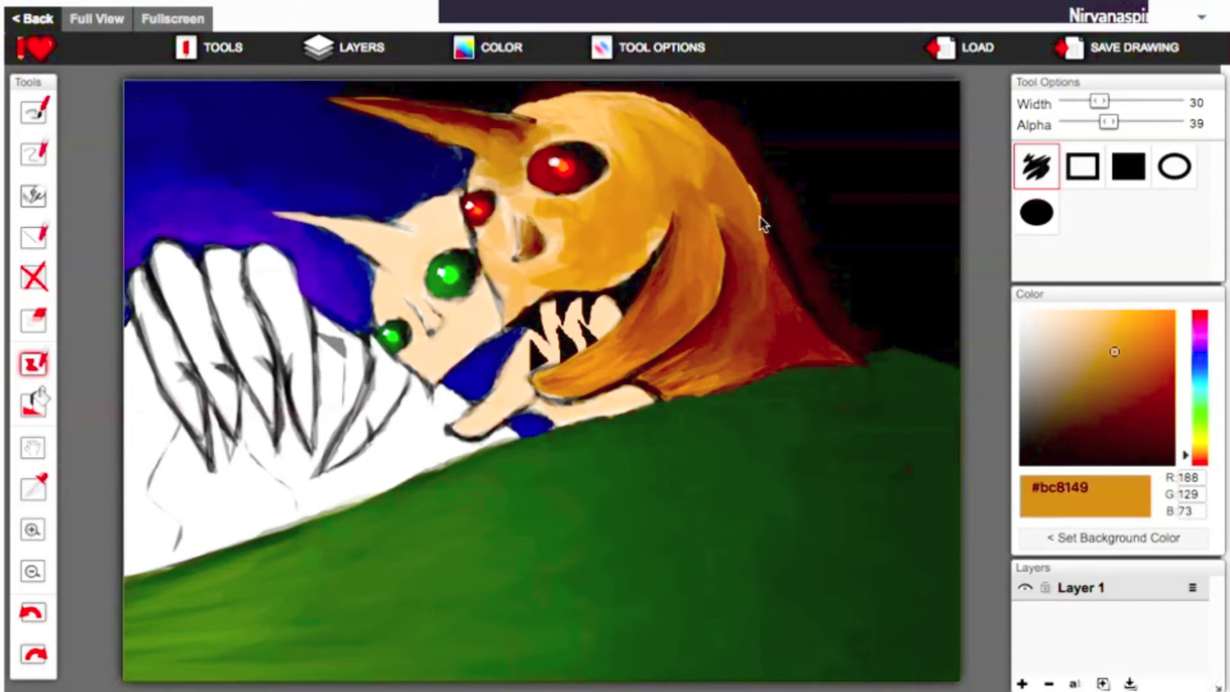
Tint the area around the larger cat's nose and cheek with a pinkish orange such as #da8d67.
left_click(1081, 312)
mouse_move(554, 205)
left_mouse_down()
mouse_move(510, 273)
mouse_move(493, 273)
mouse_move(538, 288)
left_mouse_up()
left_click(1102, 333)
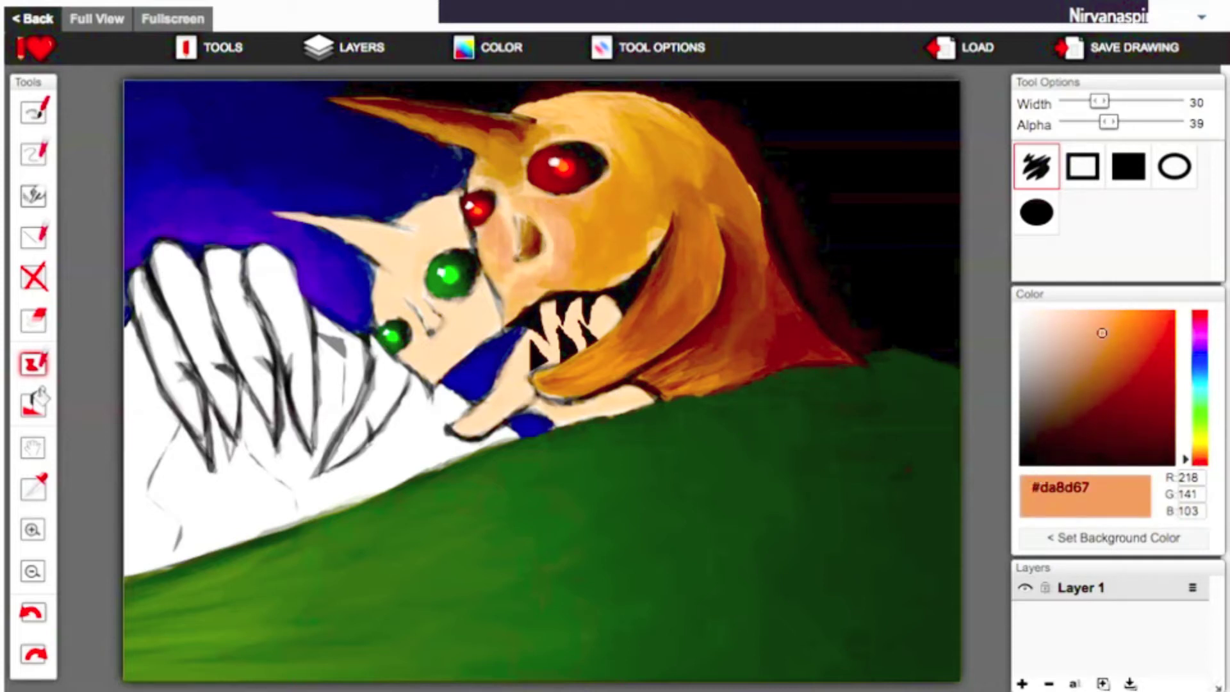
Refine the larger cat's nose edges and brush #ffd4a2 and #cb8a40 between its eyes and around its muzzle.
left_click(474, 221, "alt")
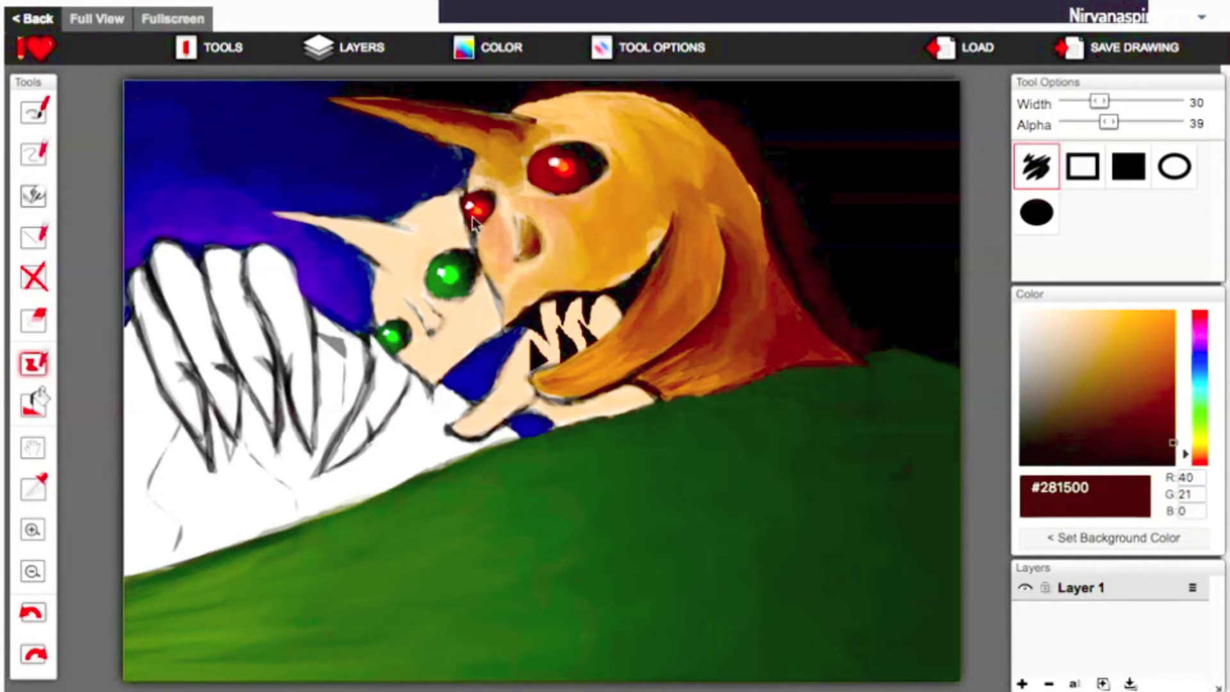
left_click(1126, 332)
left_click(1076, 312)
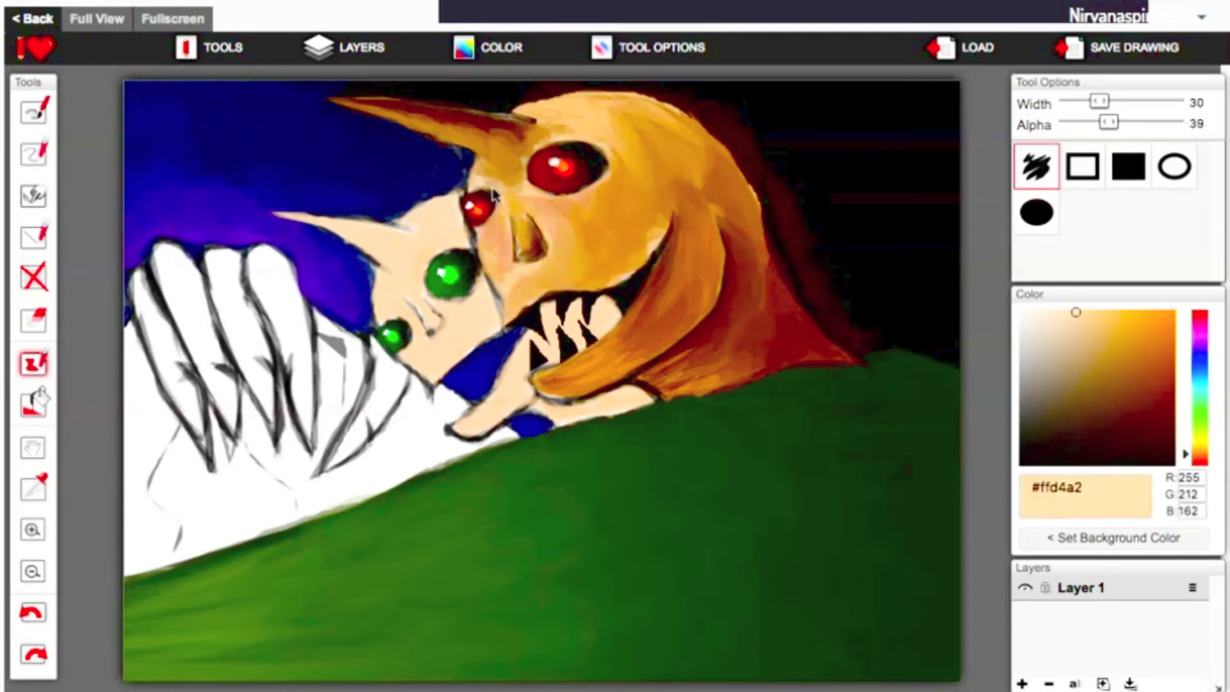
left_click_drag(516, 186, 494, 253)
left_click_drag(544, 314, 541, 263)
left_click(541, 263, "alt")
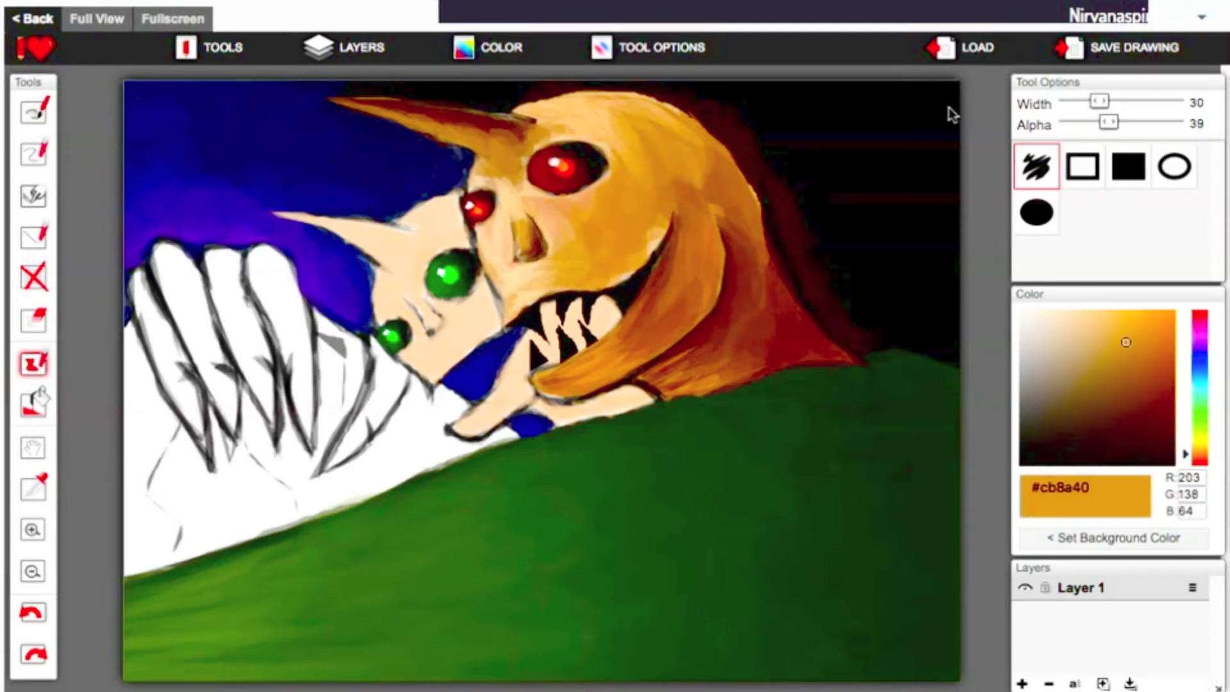
Add orange #b67326 streaks to the lower part of the larger cat's neck, just above the hill.
left_click(659, 387, "alt")
left_click(1143, 354)
left_click_drag(695, 336, 740, 370)
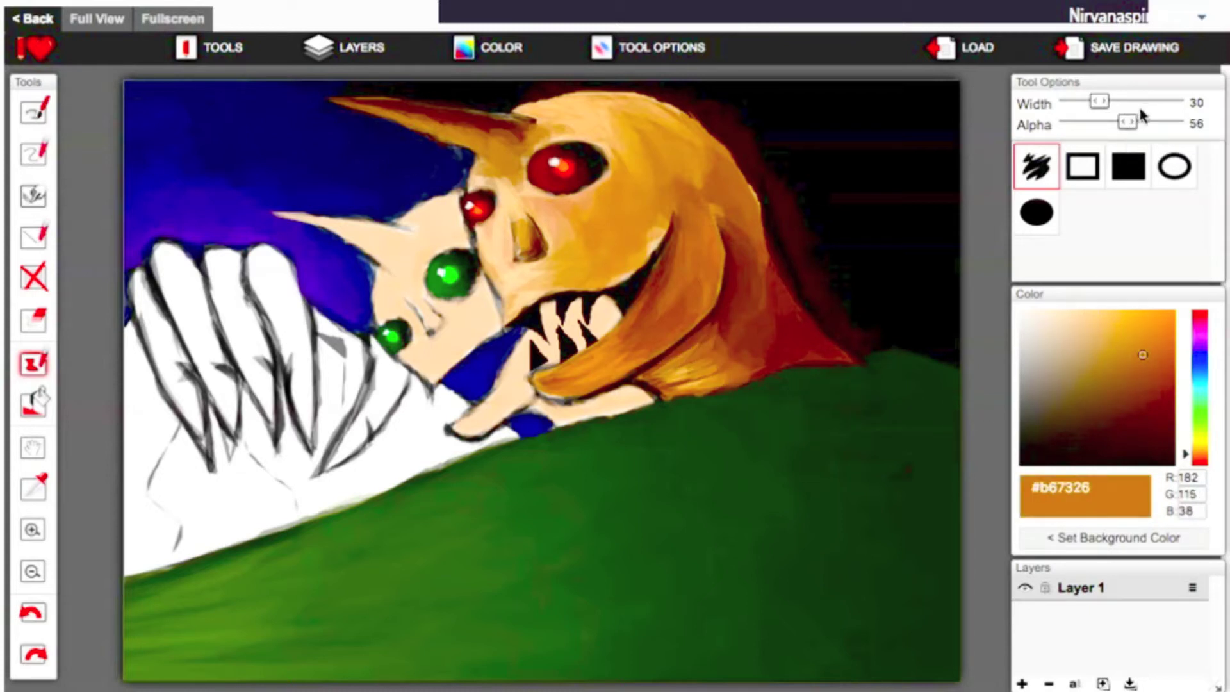
Dab light orange #e3a660 highlights along the larger cat's ear at alpha 56 and undo the last stroke.
left_click(1110, 327)
mouse_move(513, 160)
left_mouse_down()
mouse_move(538, 128)
mouse_move(346, 106)
left_mouse_up()
left_click(30, 615)
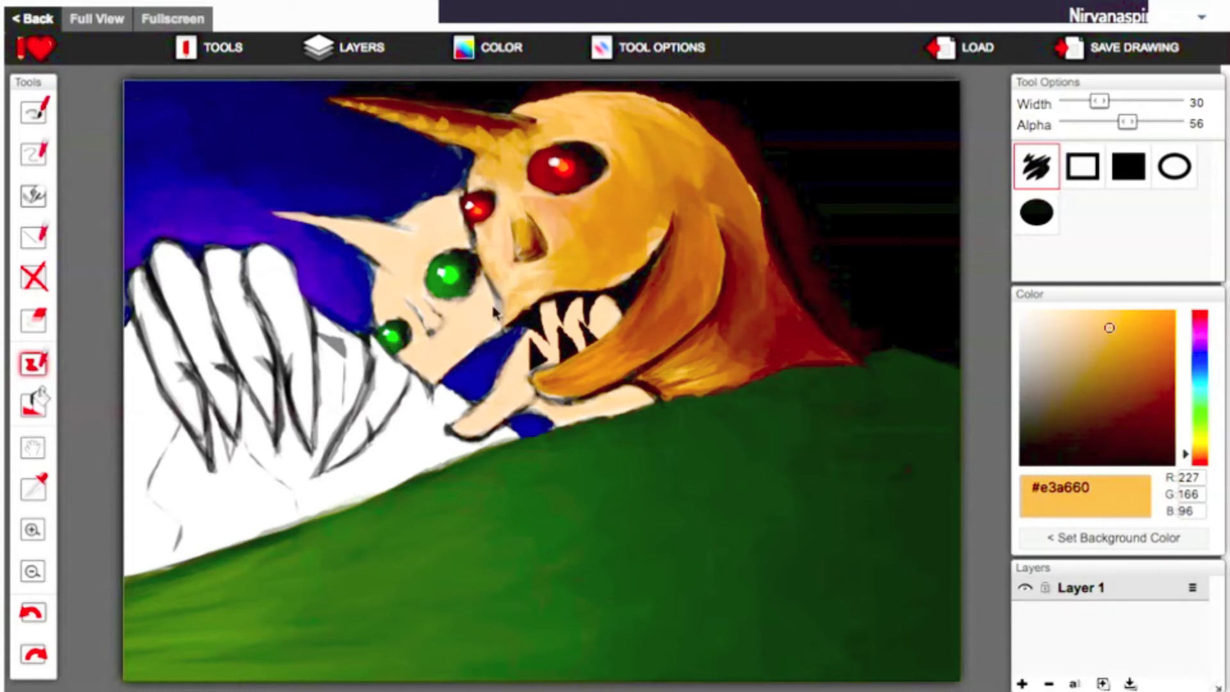
Paint the larger cat's throat below the jaw in reddish brown with a black edge and a #c47445 highlight.
left_click(631, 400, "alt")
mouse_move(631, 399)
left_mouse_down()
mouse_move(644, 394)
mouse_move(634, 420)
mouse_move(621, 401)
mouse_move(572, 420)
left_mouse_up()
left_click(571, 424, "alt")
left_click(568, 419, "alt")
left_click(537, 400, "alt")
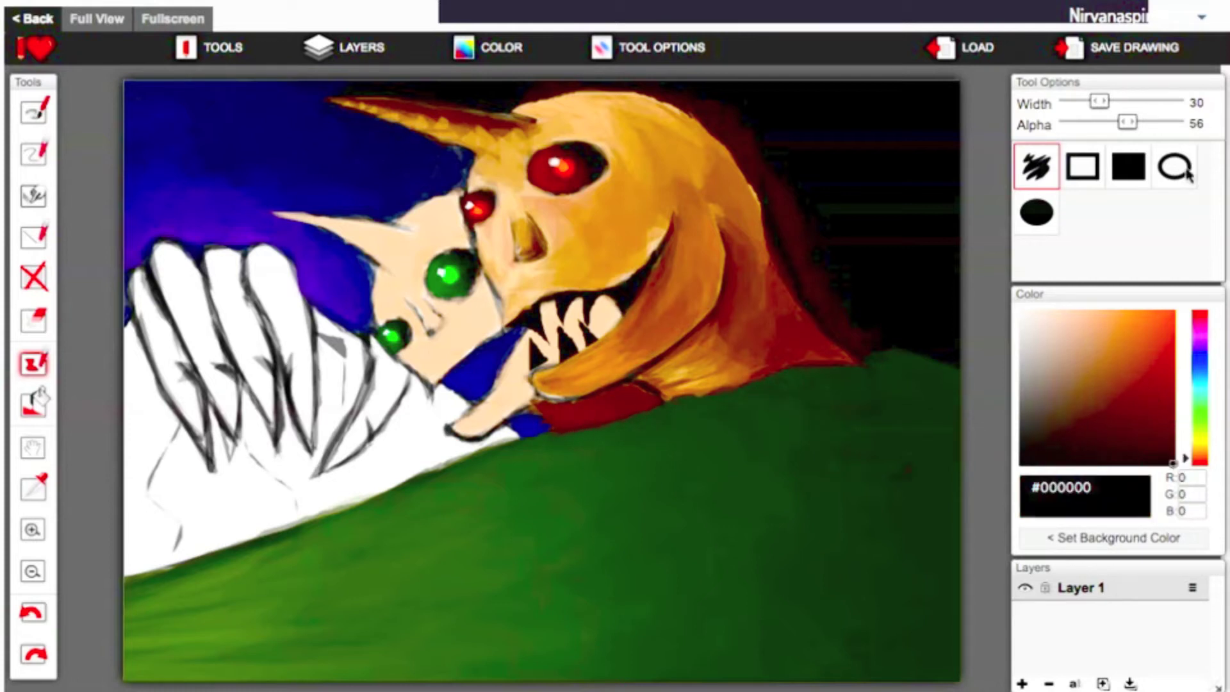
left_click(539, 404, "alt")
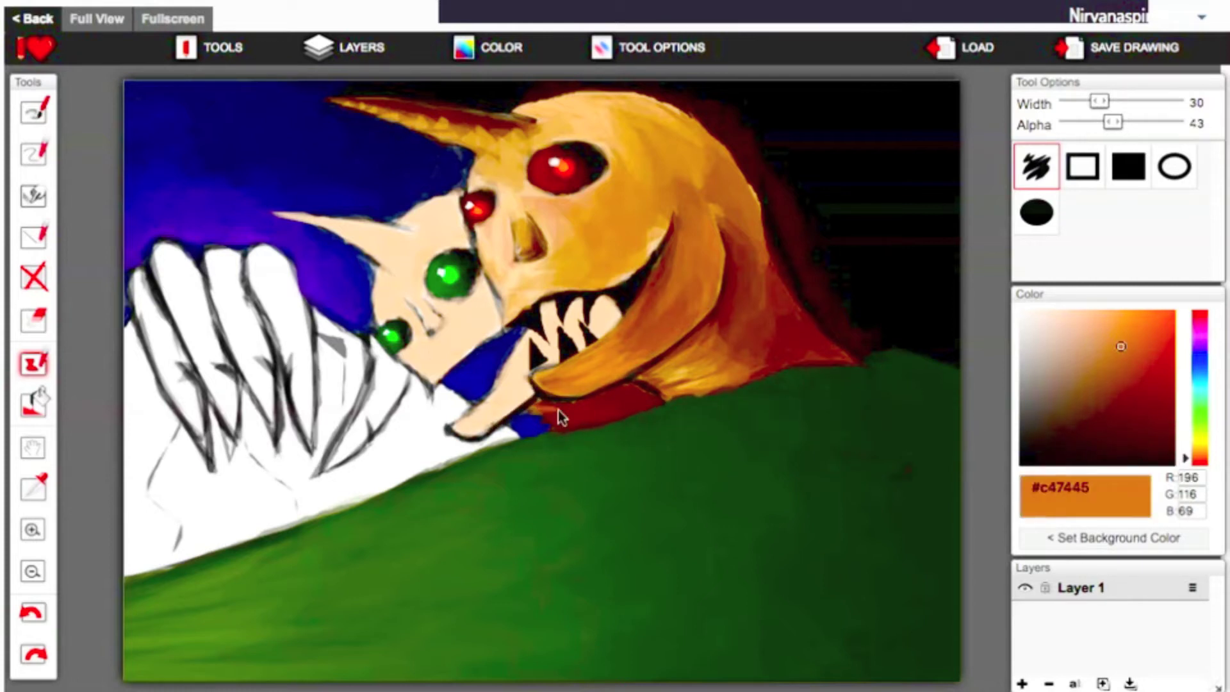
Paint the larger cat's pointed lower jaw tip and teeth in reddish brown #9f4d1d at alpha 51.
left_click(508, 428, "alt")
left_click(1147, 369)
left_click_drag(1174, 121, 1122, 122)
mouse_move(459, 446)
left_mouse_down()
mouse_move(520, 352)
mouse_move(538, 369)
left_mouse_up()
mouse_move(481, 426)
left_mouse_down()
mouse_move(524, 332)
mouse_move(506, 417)
left_mouse_up()
mouse_move(579, 311)
left_mouse_down()
mouse_move(612, 331)
mouse_move(587, 327)
mouse_move(578, 304)
mouse_move(573, 332)
mouse_move(567, 323)
mouse_move(583, 350)
mouse_move(575, 306)
mouse_move(595, 346)
mouse_move(593, 316)
mouse_move(545, 338)
left_mouse_up()
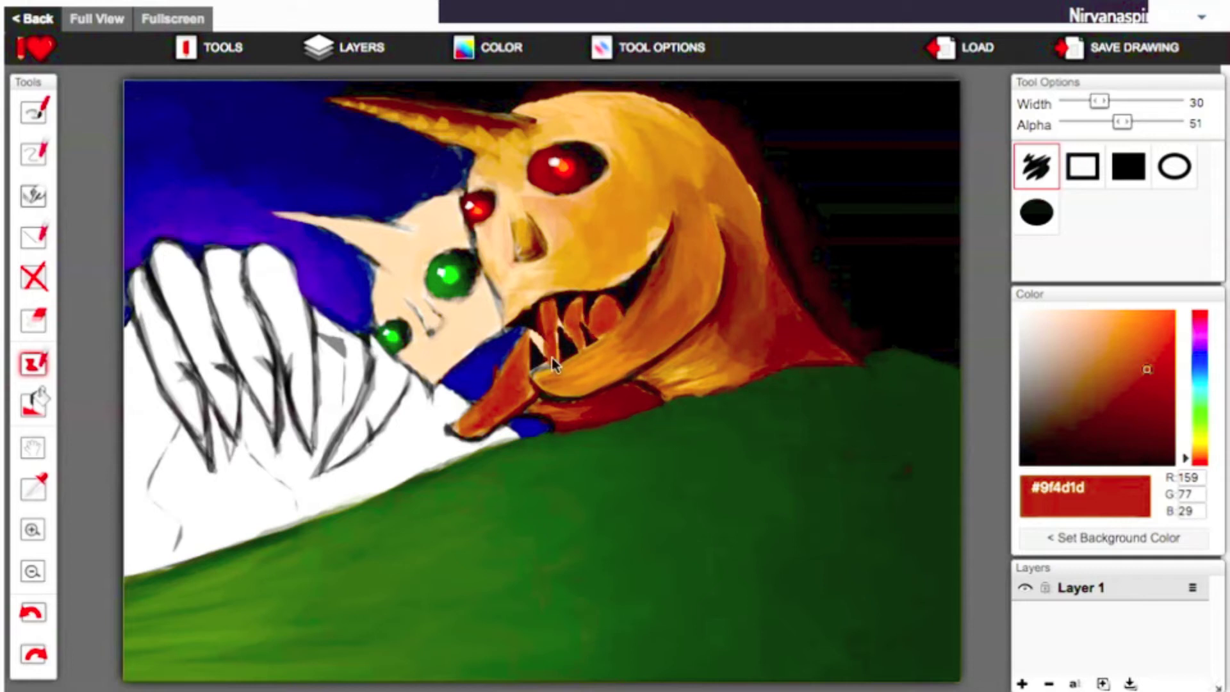
Highlight the jaw tip with #c76f3a, outline the larger face in black and paint the smaller cat's cheek #df8a57.
left_click(1130, 344)
left_click_drag(513, 362, 466, 421)
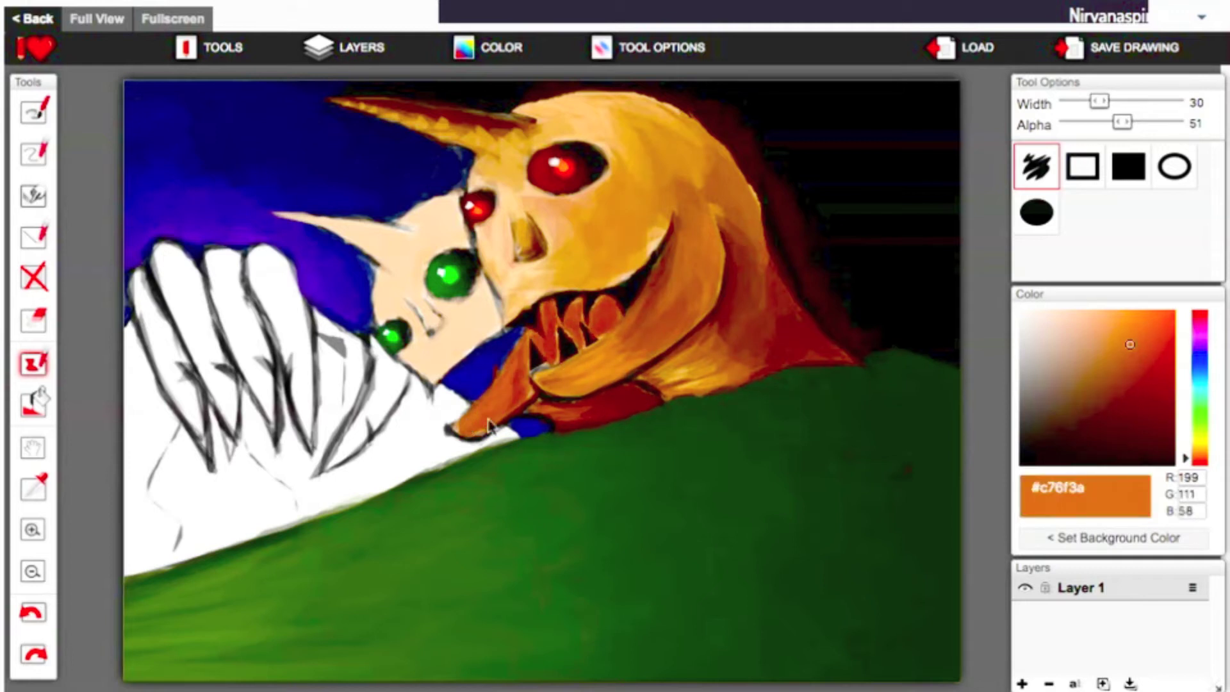
left_click(1173, 463)
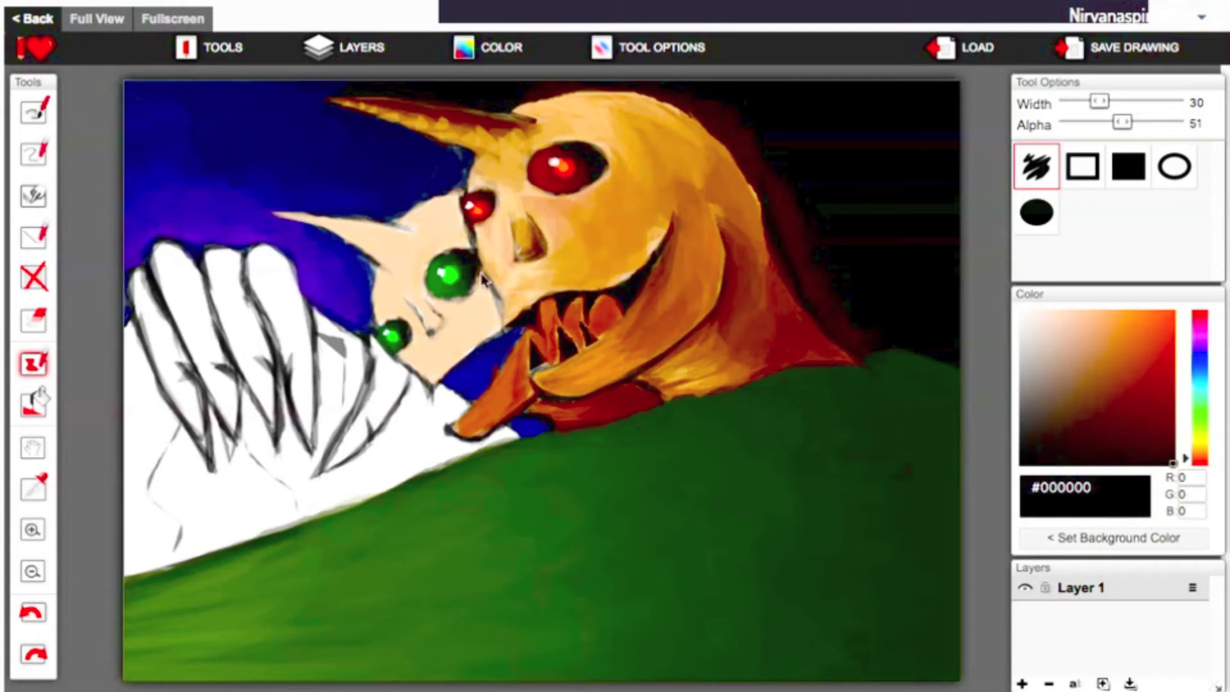
left_click(1115, 330)
mouse_move(490, 289)
left_mouse_down()
mouse_move(509, 337)
mouse_move(451, 325)
mouse_move(462, 344)
left_mouse_up()
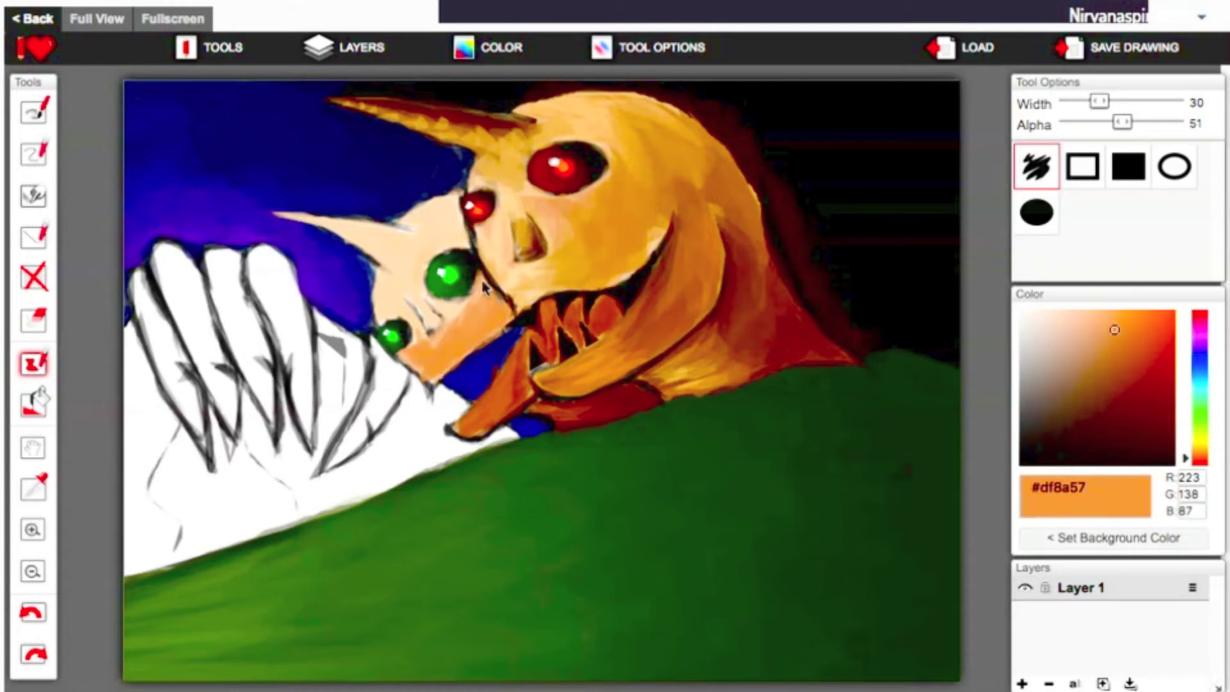
Fill the rest of the smaller cat's face with orange #df8a57 at alpha 51.
mouse_move(426, 361)
left_mouse_down()
mouse_move(385, 277)
mouse_move(392, 300)
left_mouse_up()
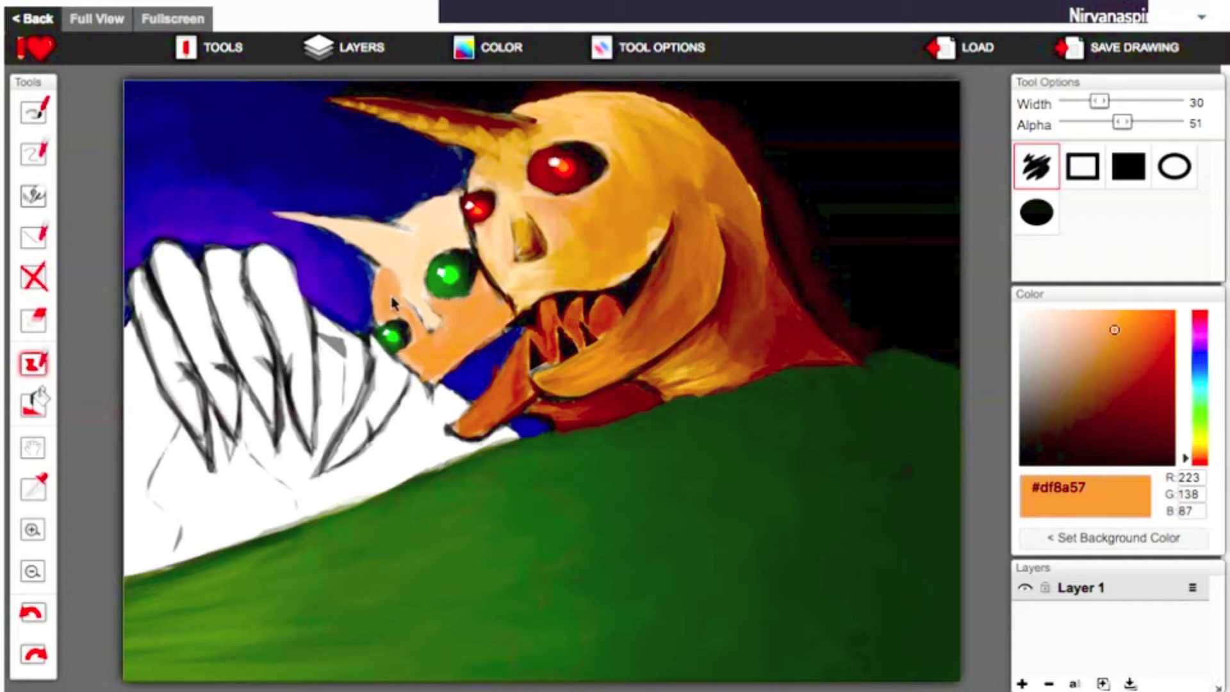
mouse_move(434, 232)
left_mouse_down()
mouse_move(452, 213)
mouse_move(459, 253)
left_mouse_up()
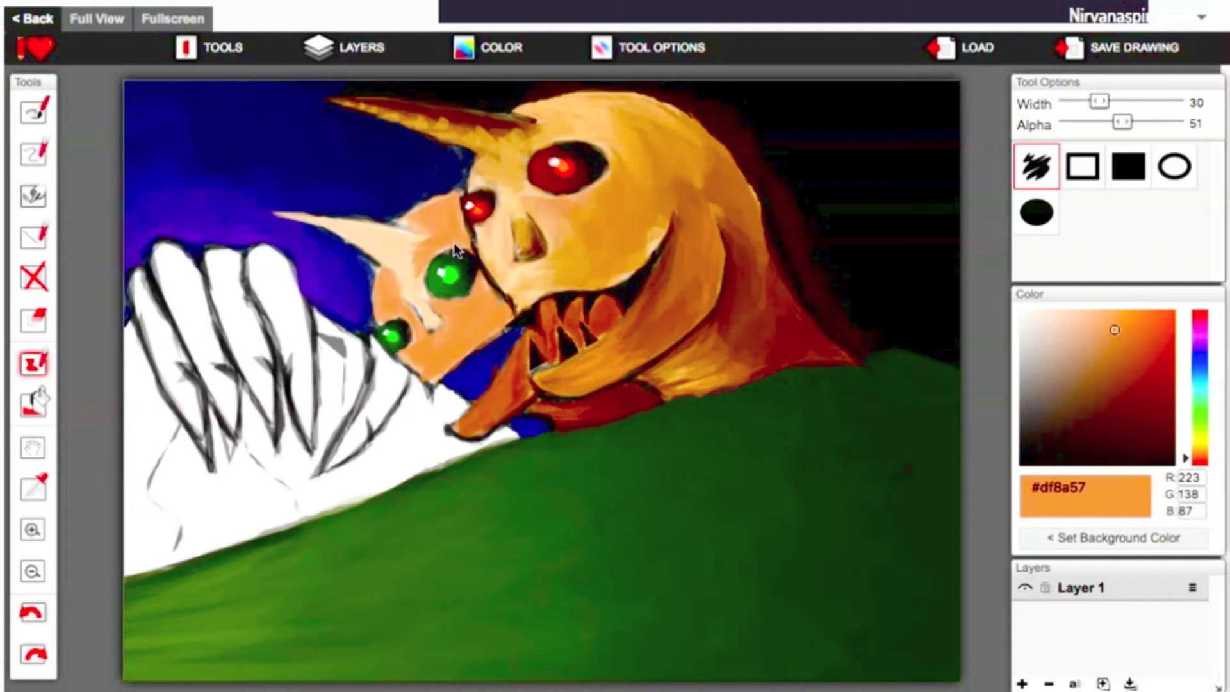
left_click(410, 309, "alt")
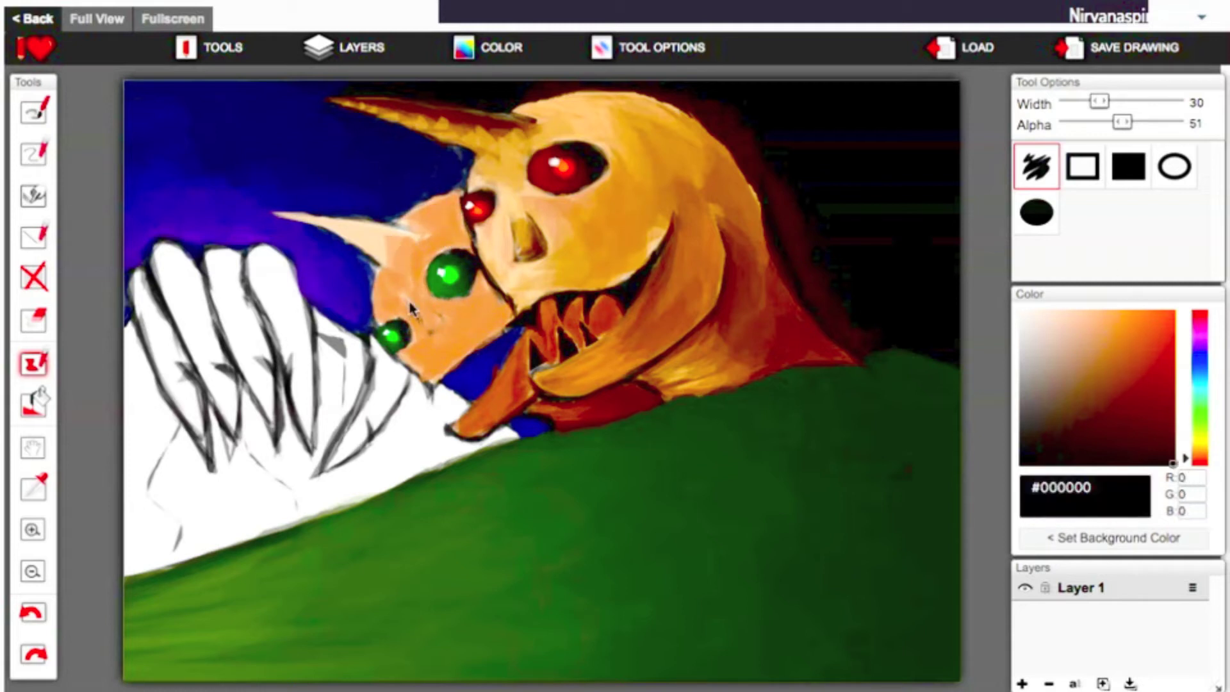
Paint the smaller cat's nose and muzzle shading in brown and blend it with #d89166 at alpha 37.
left_click(434, 324, "alt")
left_click(724, 288, "alt")
left_click(732, 228, "alt")
mouse_move(402, 305)
left_mouse_down()
mouse_move(394, 333)
mouse_move(439, 391)
left_mouse_up()
left_click(1101, 332)
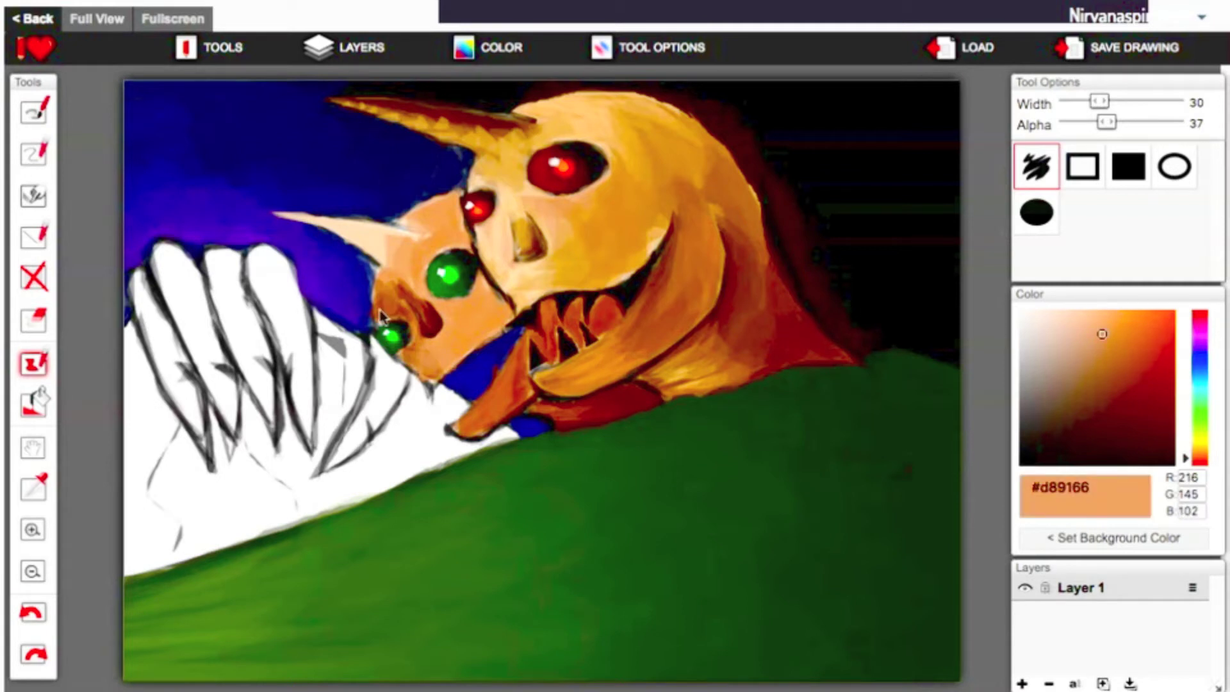
Shade the smaller cat's cheek beside the larger face in reddish brown, blending with #915633 at alpha 37.
left_click(825, 364, "alt")
mouse_move(494, 282)
left_mouse_down()
mouse_move(461, 353)
mouse_move(434, 342)
left_mouse_up()
left_click(537, 329, "alt")
left_click(461, 351, "alt")
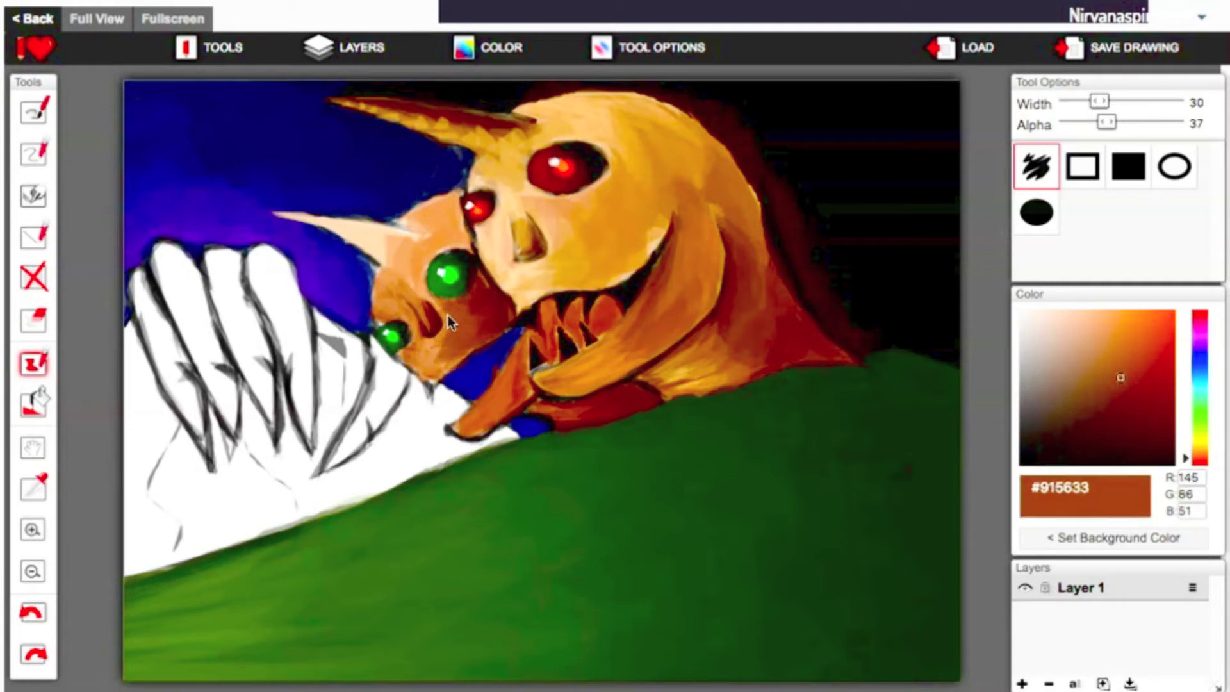
left_click(480, 399, "alt")
Shade the smaller cat's forehead in dark reddish brown and #b3734d, and edge its lower jaw in black.
left_click(469, 180, "alt")
mouse_move(449, 193)
left_mouse_down()
mouse_move(442, 217)
mouse_move(468, 256)
mouse_move(448, 211)
mouse_move(429, 237)
mouse_move(330, 242)
mouse_move(410, 282)
left_mouse_up()
left_click(734, 432, "alt")
left_click(418, 274, "alt")
left_click(413, 286, "alt")
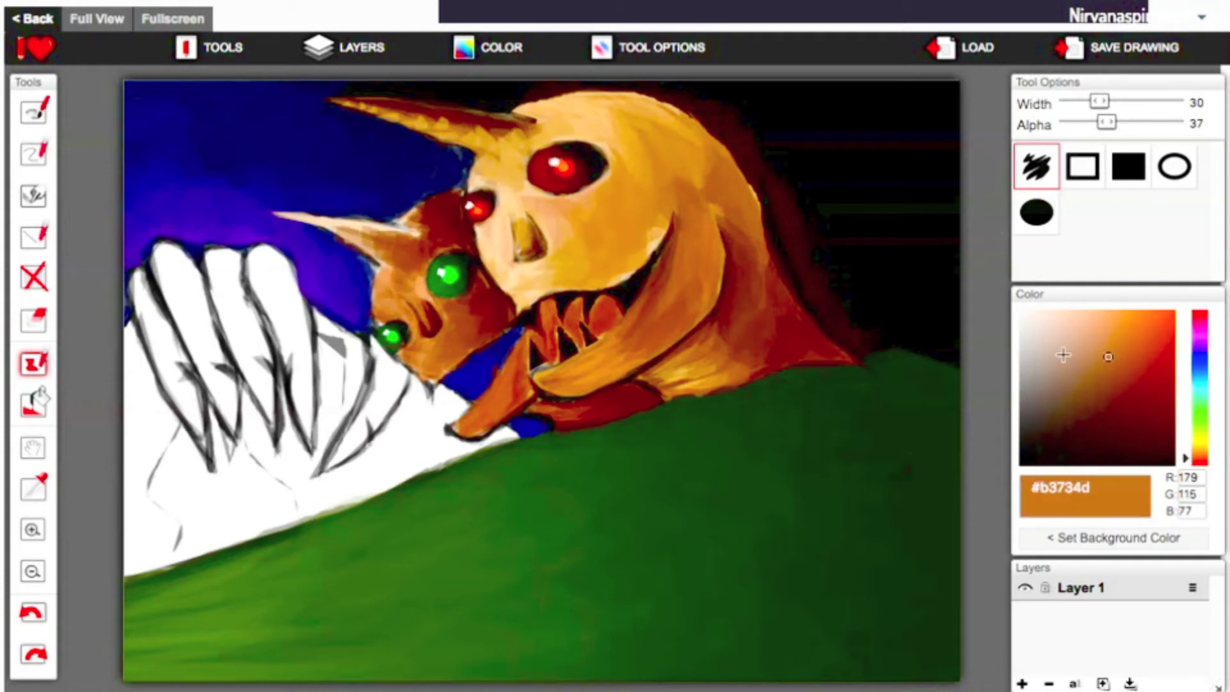
key("x")
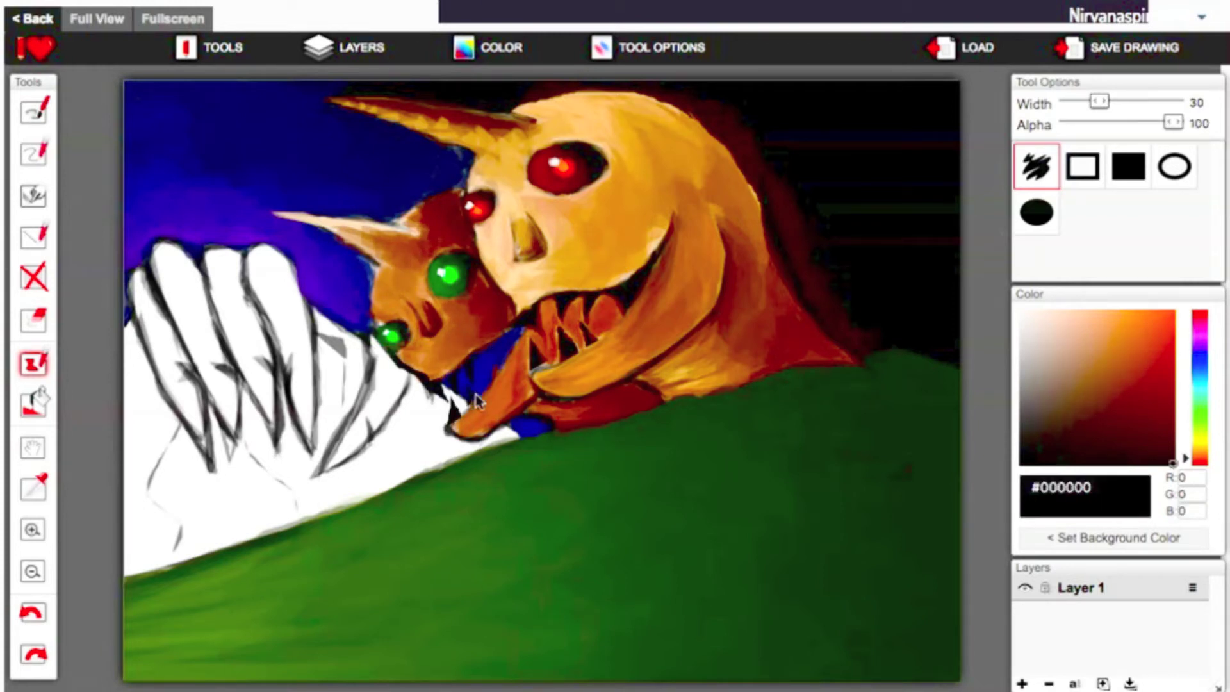
Color the smaller cat's pointed ear with #bf6c3a at alpha 52 and darken its edges with #130700.
left_click(309, 224, "alt")
left_click_drag(306, 225, 262, 213)
left_click(398, 253, "alt")
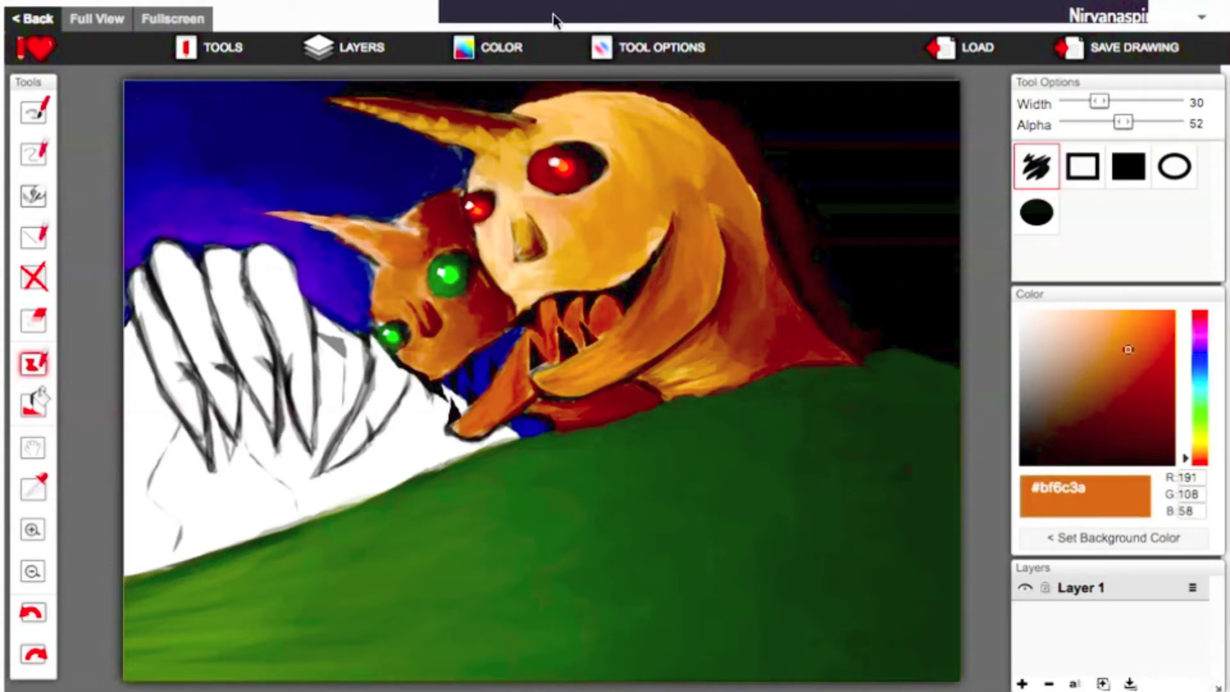
left_click(417, 257, "alt")
left_click(1172, 457)
mouse_move(275, 214)
left_mouse_down()
mouse_move(333, 225)
mouse_move(371, 265)
left_mouse_up()
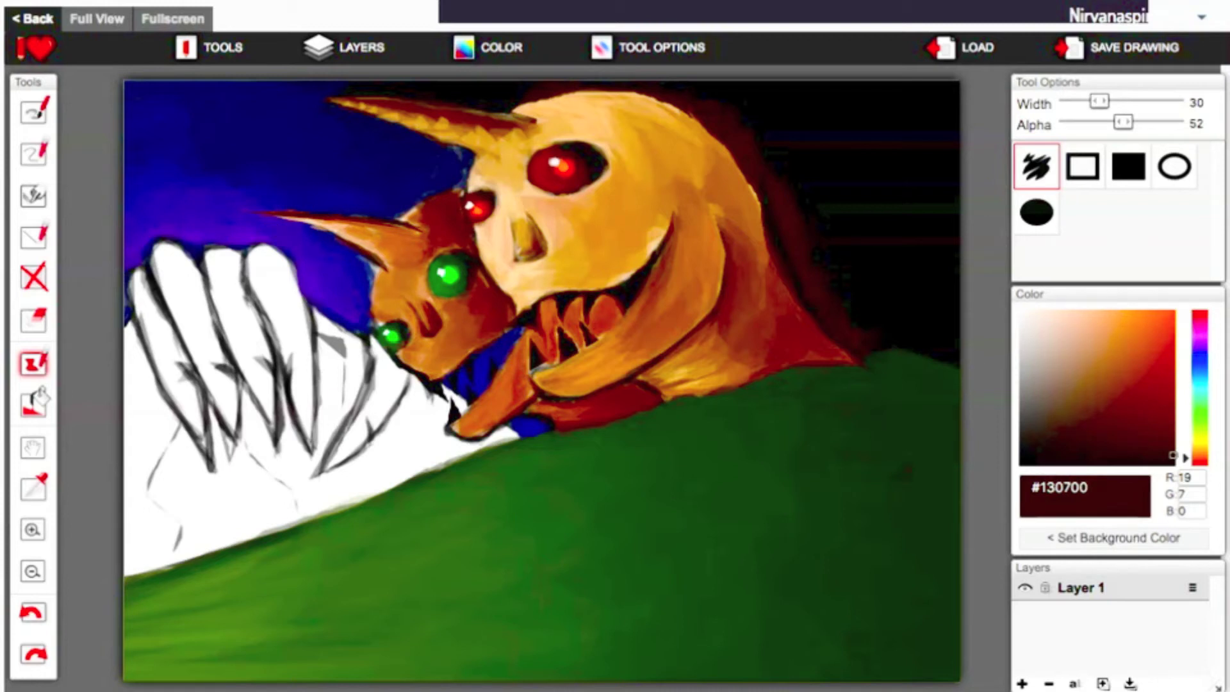
Fill the hand's four fingers and thumb with ochre #cb8528 at alpha 68.
left_click(634, 276, "alt")
mouse_move(135, 275)
left_mouse_down()
mouse_move(189, 385)
mouse_move(156, 371)
mouse_move(205, 456)
left_mouse_up()
mouse_move(160, 248)
left_mouse_down()
mouse_move(199, 333)
mouse_move(156, 264)
mouse_move(238, 420)
left_mouse_up()
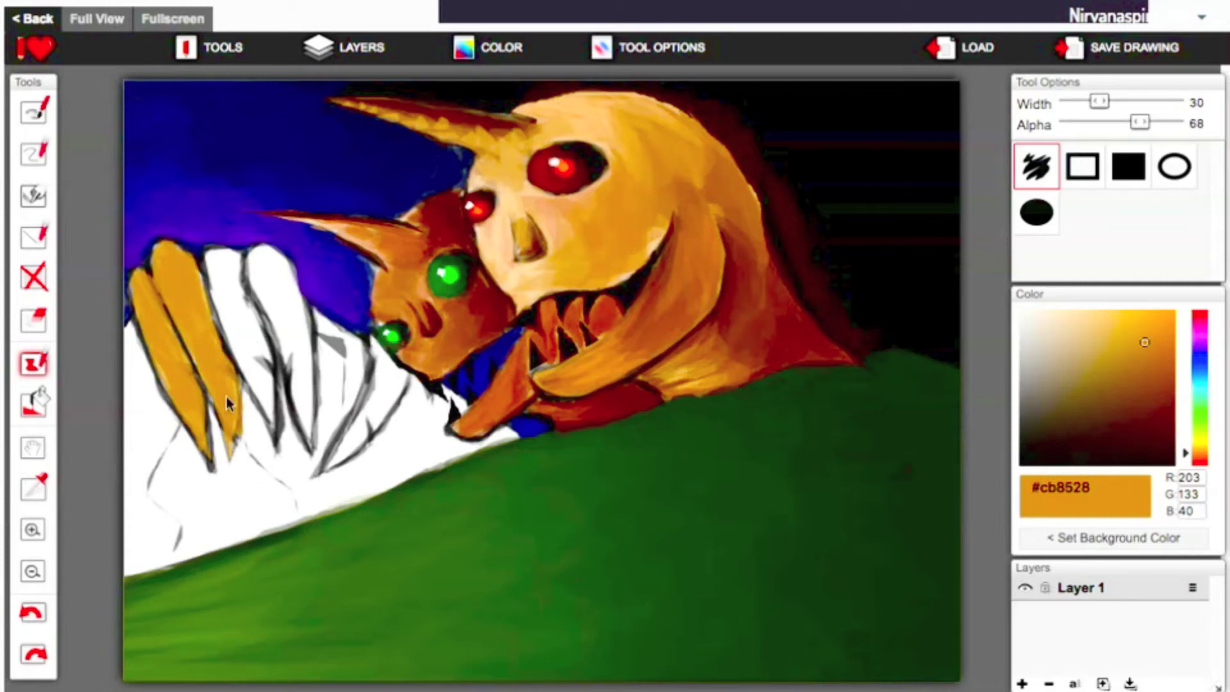
mouse_move(205, 260)
left_mouse_down()
mouse_move(276, 385)
mouse_move(269, 422)
left_mouse_up()
left_click_drag(225, 324, 278, 413)
left_click_drag(272, 353, 277, 398)
mouse_move(250, 262)
left_mouse_down()
mouse_move(298, 346)
mouse_move(308, 436)
left_mouse_up()
left_click_drag(394, 378, 307, 497)
mouse_move(394, 409)
left_mouse_down()
mouse_move(391, 441)
mouse_move(333, 481)
left_mouse_up()
Paint the claws on all four fingers and the thumb in black at alpha 68, and touch up the fingers with #372207.
left_click(1173, 480)
left_click_drag(189, 407, 211, 487)
left_click_drag(221, 391, 228, 476)
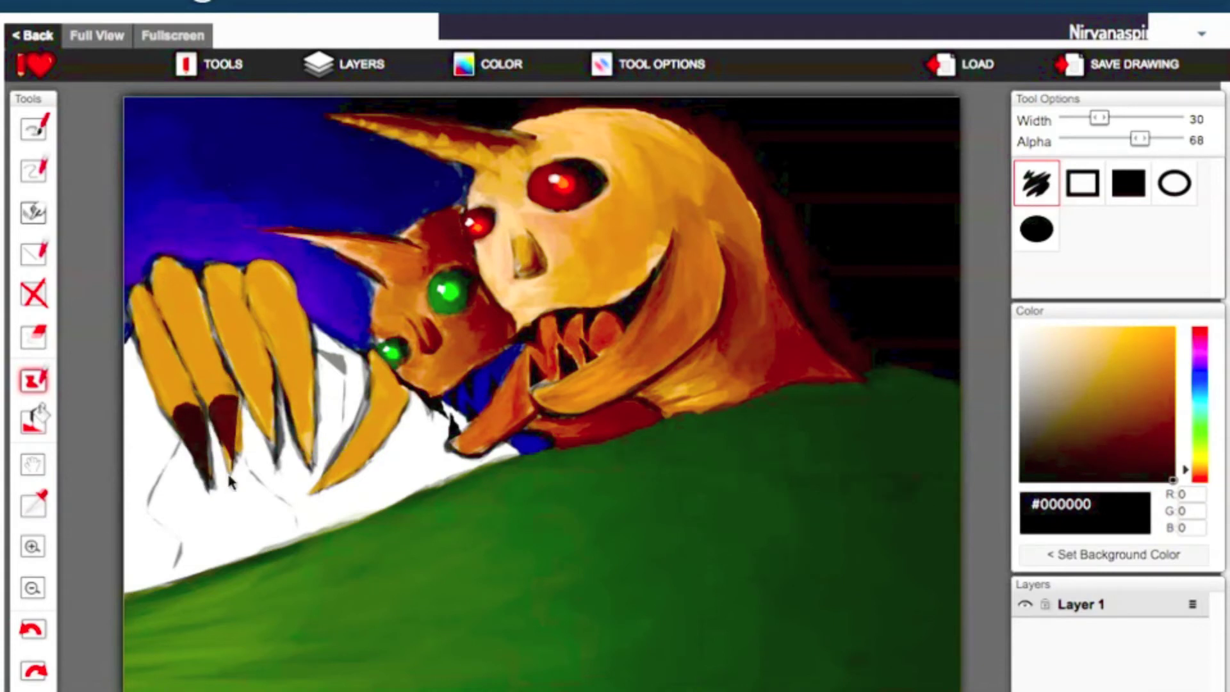
mouse_move(256, 383)
left_mouse_down()
mouse_move(269, 459)
mouse_move(277, 467)
mouse_move(300, 443)
left_mouse_up()
left_click_drag(301, 391, 318, 490)
left_click_drag(365, 439, 306, 501)
left_click(1156, 450)
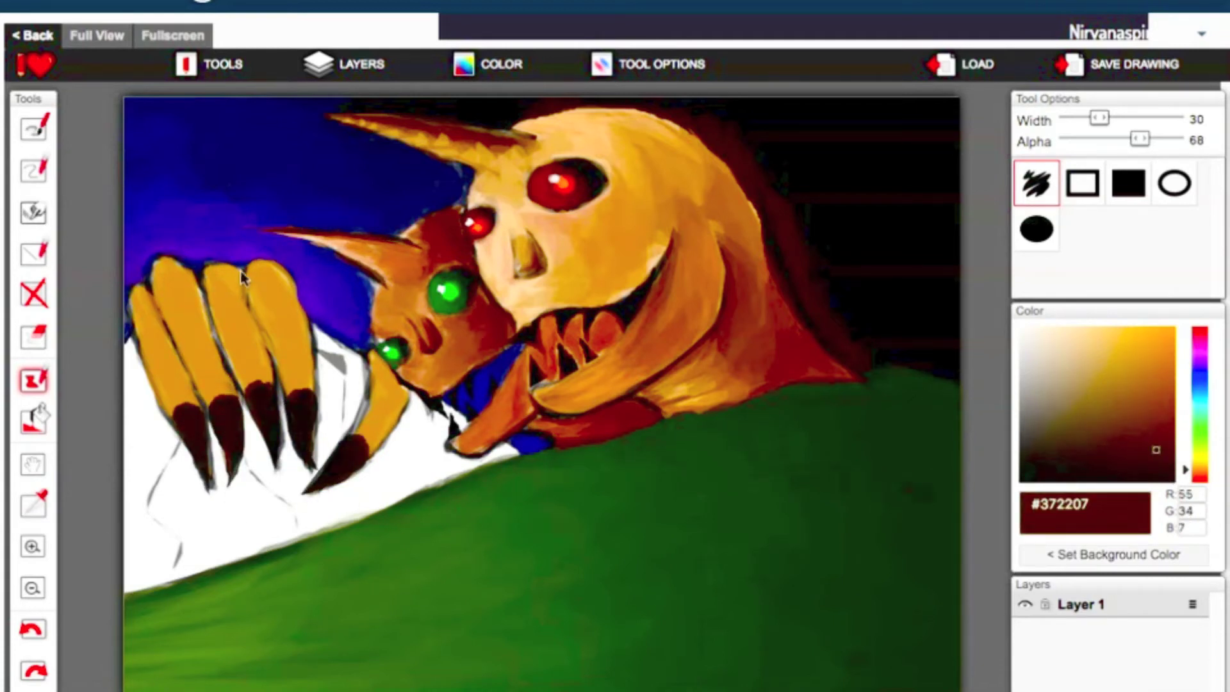
left_click_drag(276, 264, 247, 375)
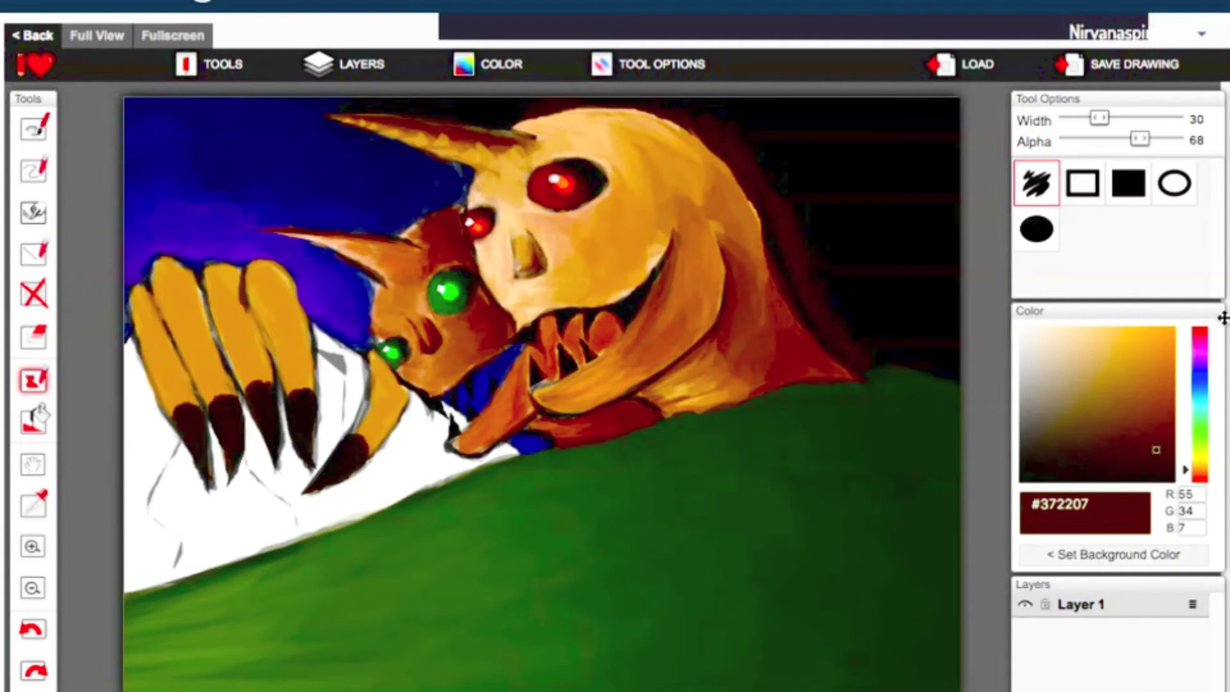
Highlight the smaller cat's muzzle and cheek with pale peach #ffcaa4 at alpha 42, blending with #c2743e.
left_click(1075, 327)
left_click_drag(1140, 139, 1112, 138)
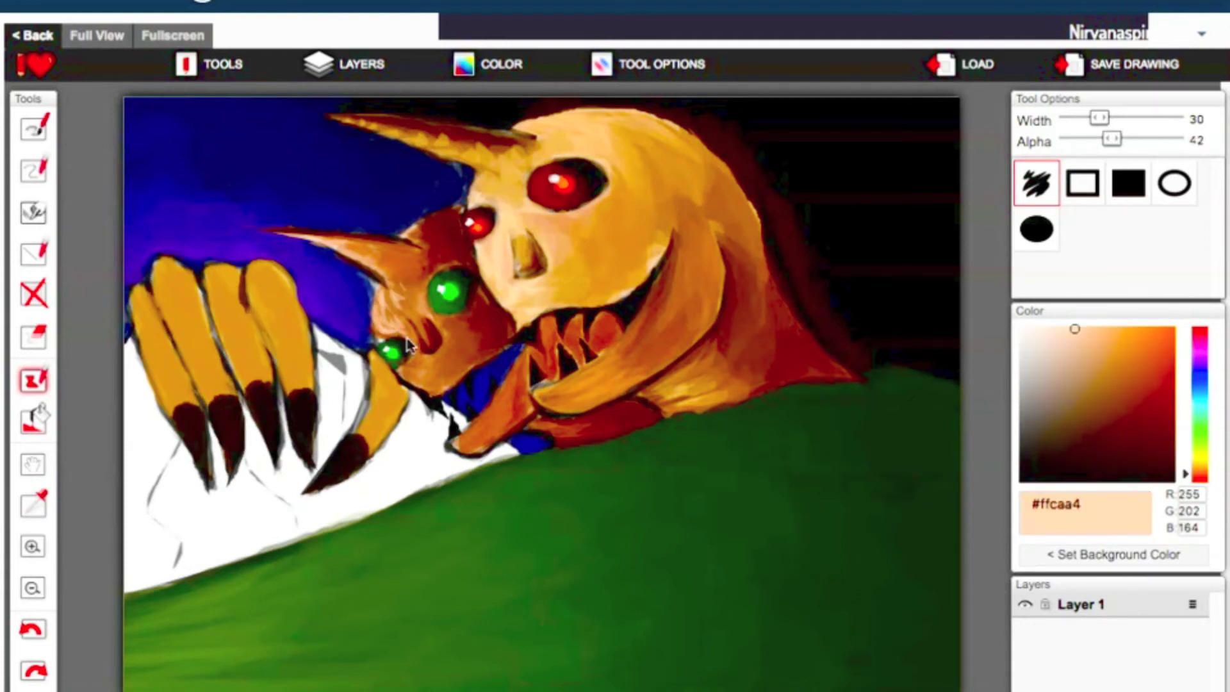
left_click(458, 352, "alt")
left_click(386, 265, "alt")
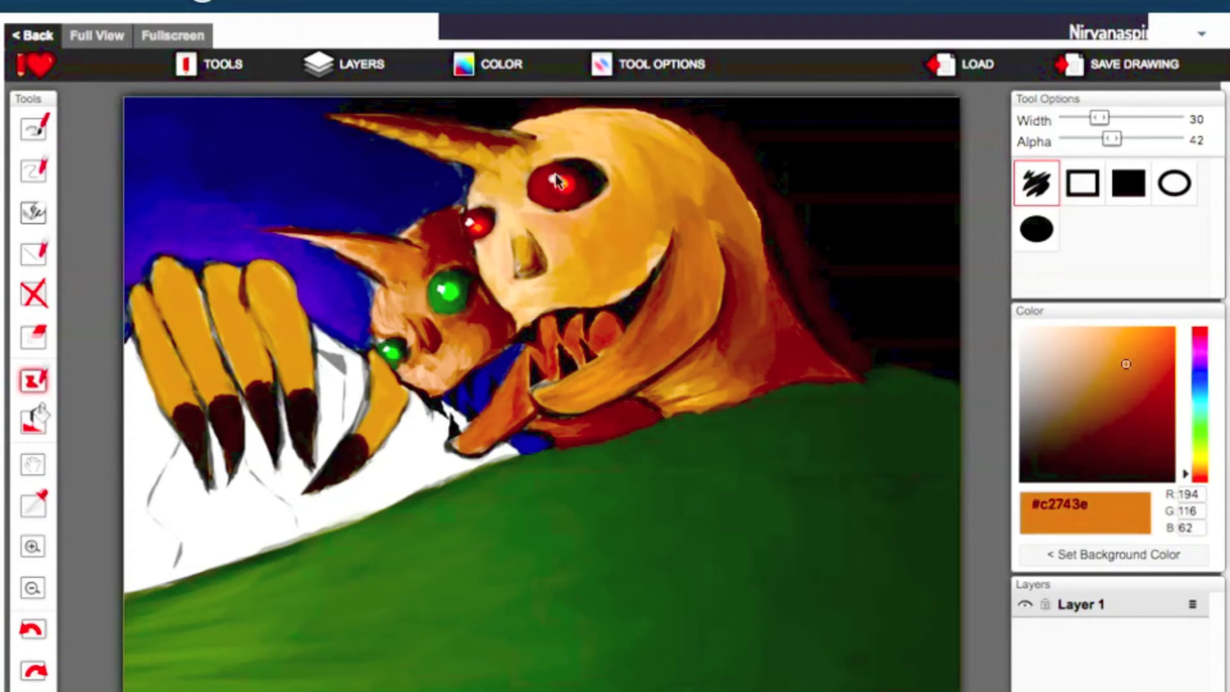
Shade the fingers and thumb with a darker ochre brown at alpha 42.
left_click(1197, 472)
left_click(1112, 357)
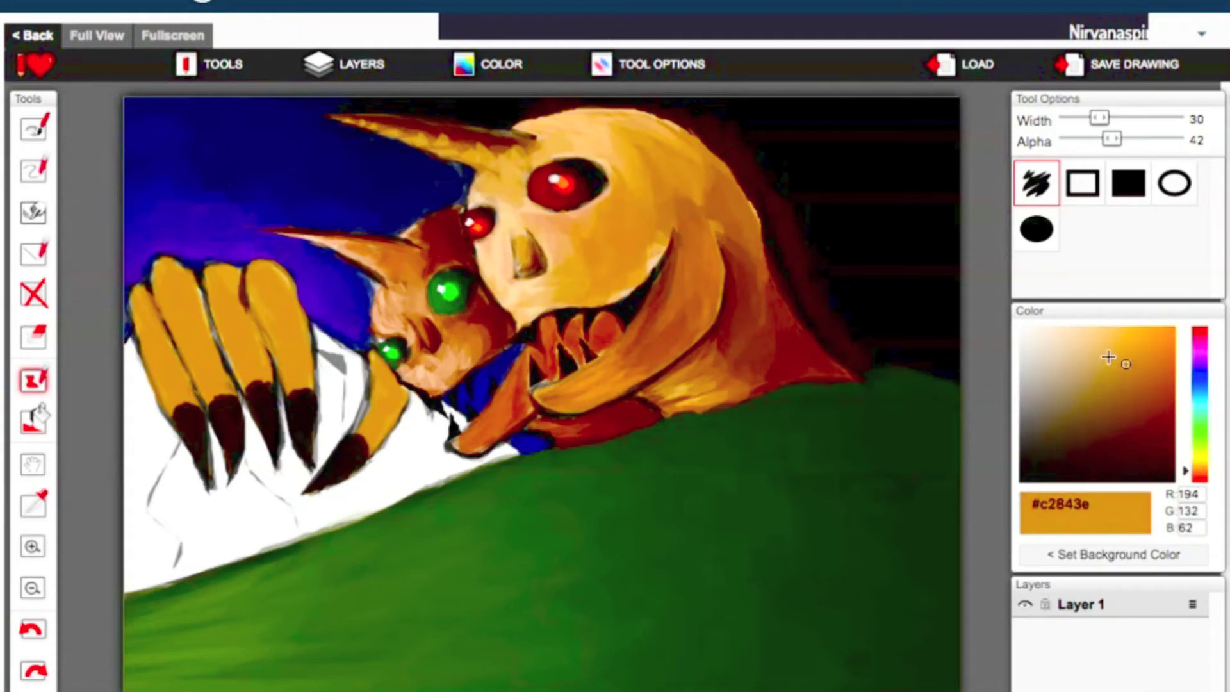
left_click(1152, 415)
mouse_move(303, 309)
left_mouse_down()
mouse_move(232, 308)
mouse_move(192, 275)
mouse_move(147, 301)
mouse_move(176, 397)
left_mouse_up()
Dab light yellow-orange #f2ba6d highlights along the fingers and thumb at alpha 42.
left_click(1093, 421)
left_click(132, 310, "alt")
left_click_drag(154, 272, 308, 340)
left_click(131, 301, "alt")
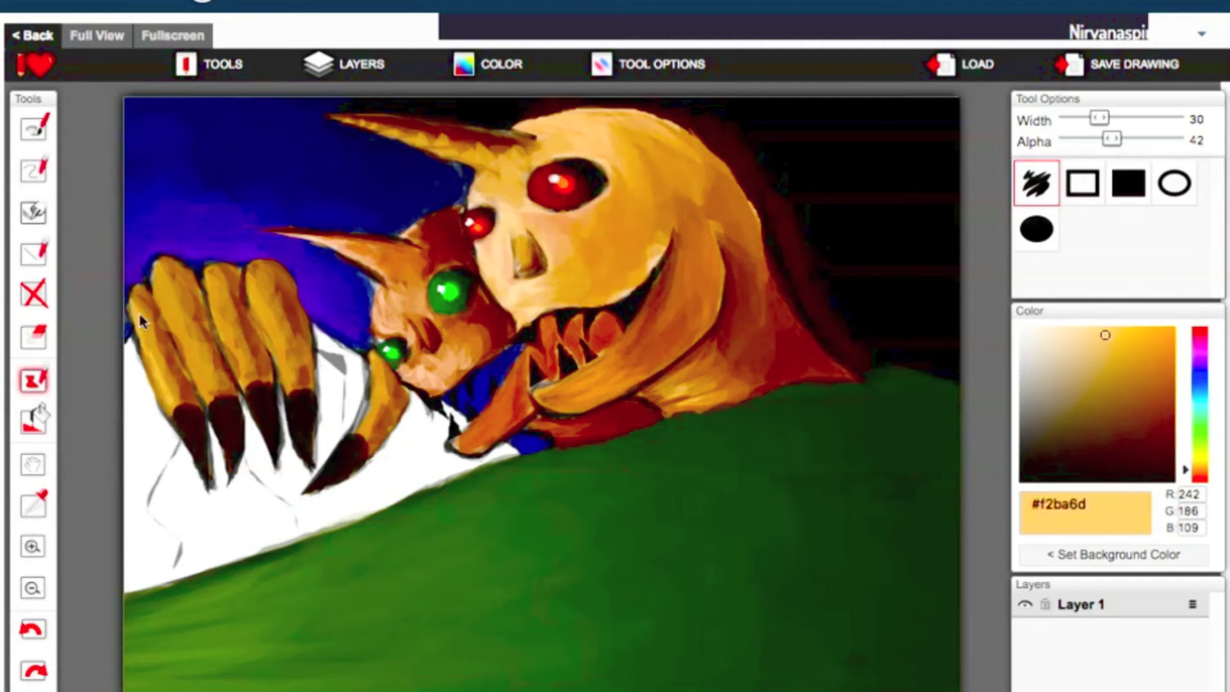
mouse_move(168, 286)
left_mouse_down()
mouse_move(204, 384)
mouse_move(264, 323)
mouse_move(308, 391)
left_mouse_up()
left_click_drag(378, 372, 370, 448)
Trim the claws to sharp points in white #ffffff at alpha 100 and add white glossy highlights at alpha 26.
left_click(1021, 329)
left_click_drag(1113, 138, 1182, 138)
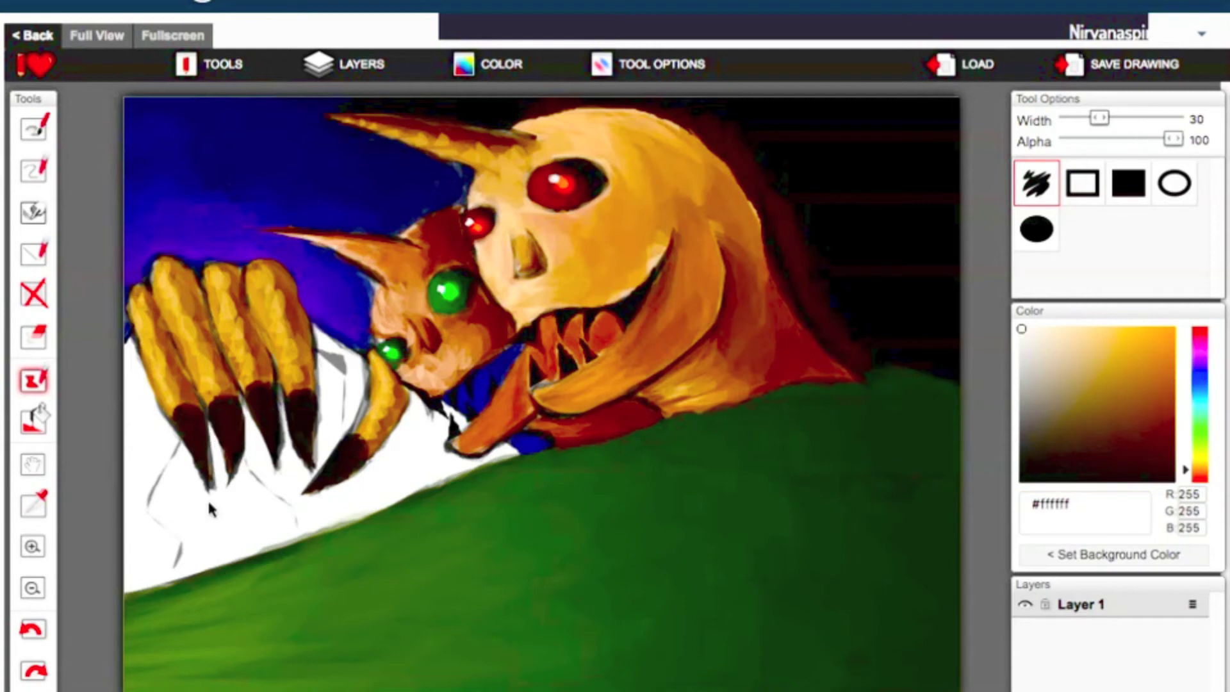
mouse_move(283, 400)
left_mouse_down()
mouse_move(259, 437)
mouse_move(286, 475)
mouse_move(322, 399)
mouse_move(286, 414)
left_mouse_up()
left_click_drag(311, 479, 363, 477)
key("2")
key("6")
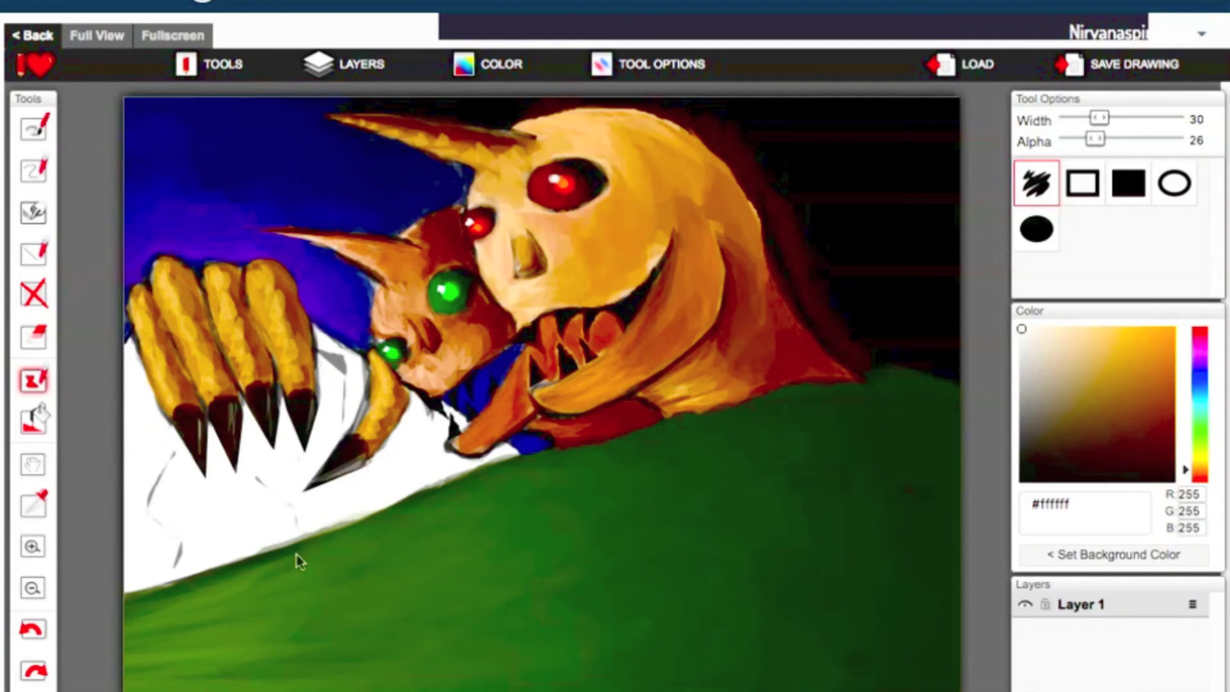
left_click(305, 410, "alt")
Add pale #ffcf98 highlights along the fingers and thumb at alpha 53.
key("5")
key("3")
left_click_drag(146, 330, 177, 401)
left_click_drag(214, 272, 240, 343)
left_click_drag(256, 270, 300, 388)
left_click_drag(381, 362, 372, 436)
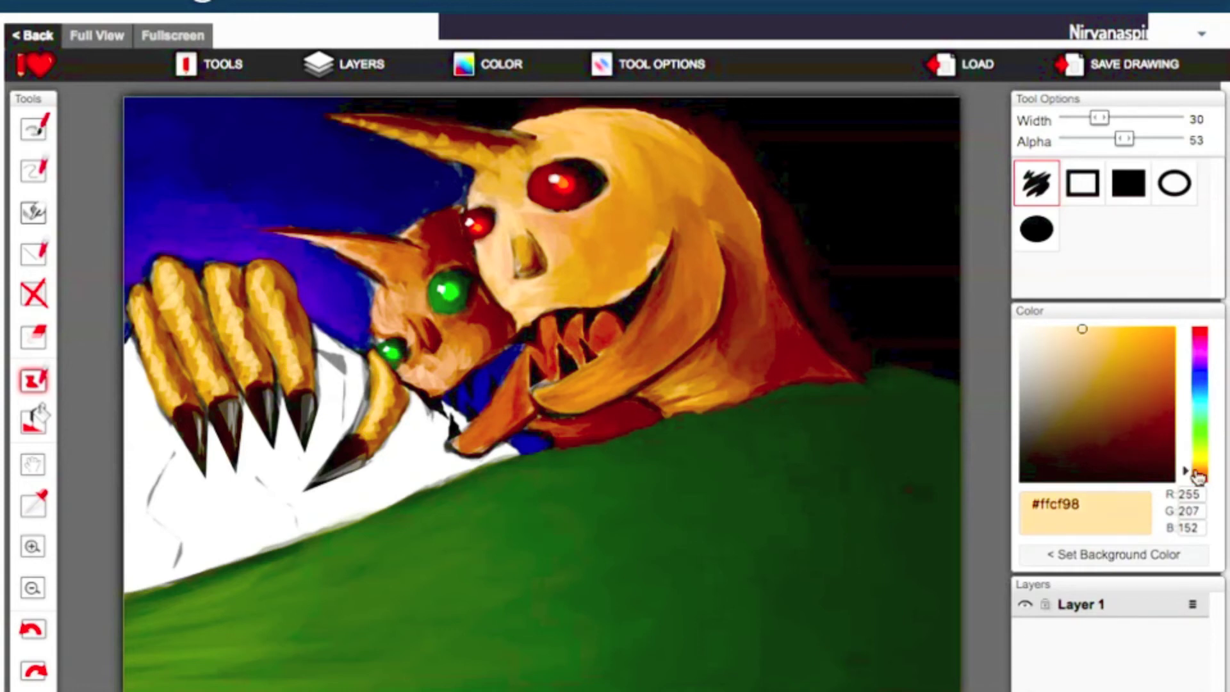
Blend the finger and thumb highlights with orange #e4a154 at alpha 53.
left_click(1117, 343)
left_click_drag(150, 309, 182, 394)
left_click_drag(174, 269, 228, 400)
left_click_drag(221, 275, 268, 359)
left_click_drag(264, 266, 313, 388)
left_click_drag(385, 378, 375, 429)
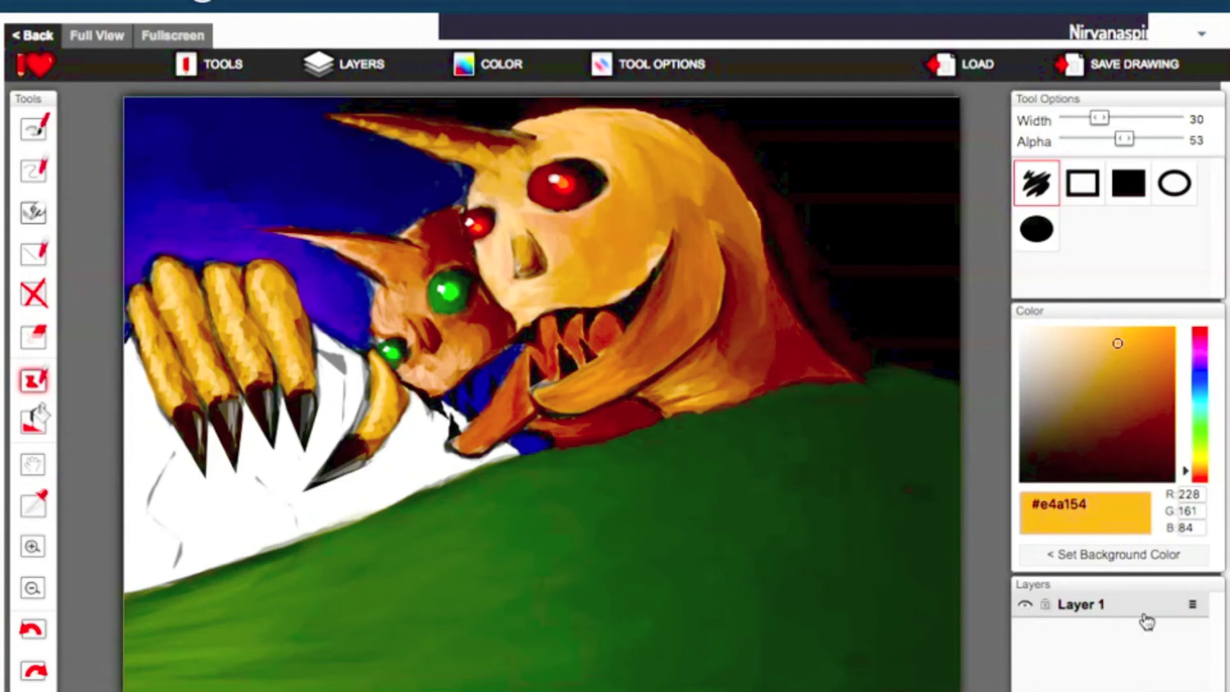
Touch up the highlights of the smaller cat's green eyes with pale green #b0ffbe at alpha 75.
left_click(1199, 382)
left_click(1154, 450)
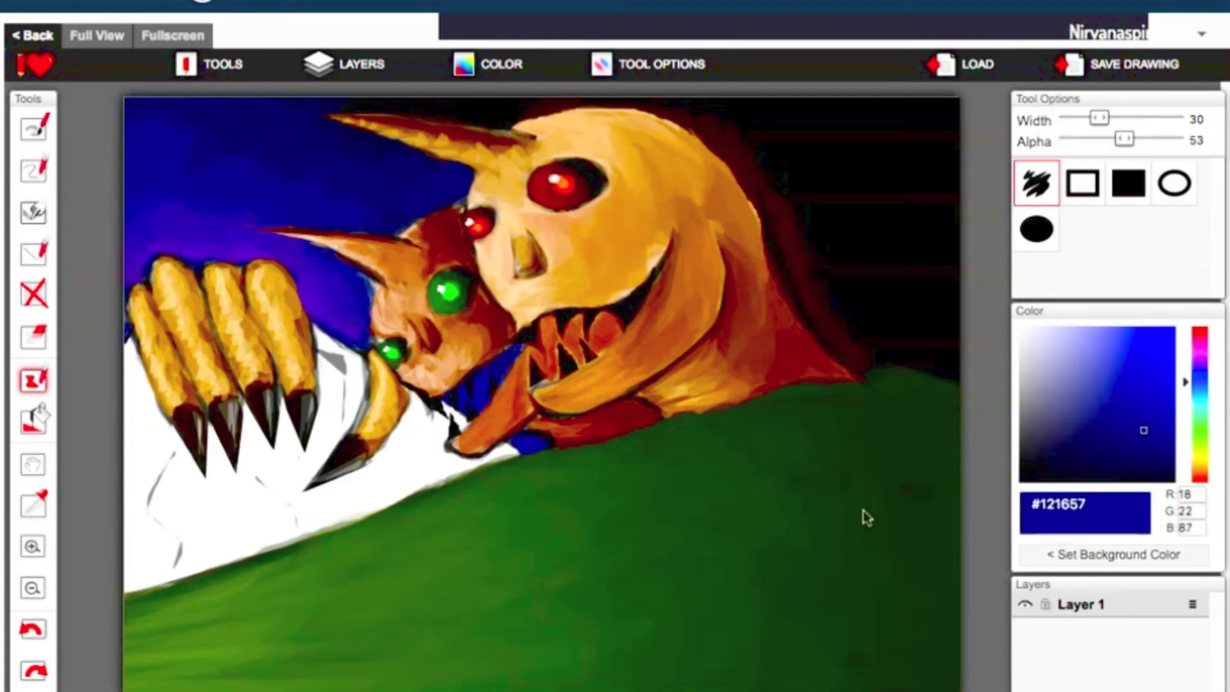
mouse_move(1170, 34)
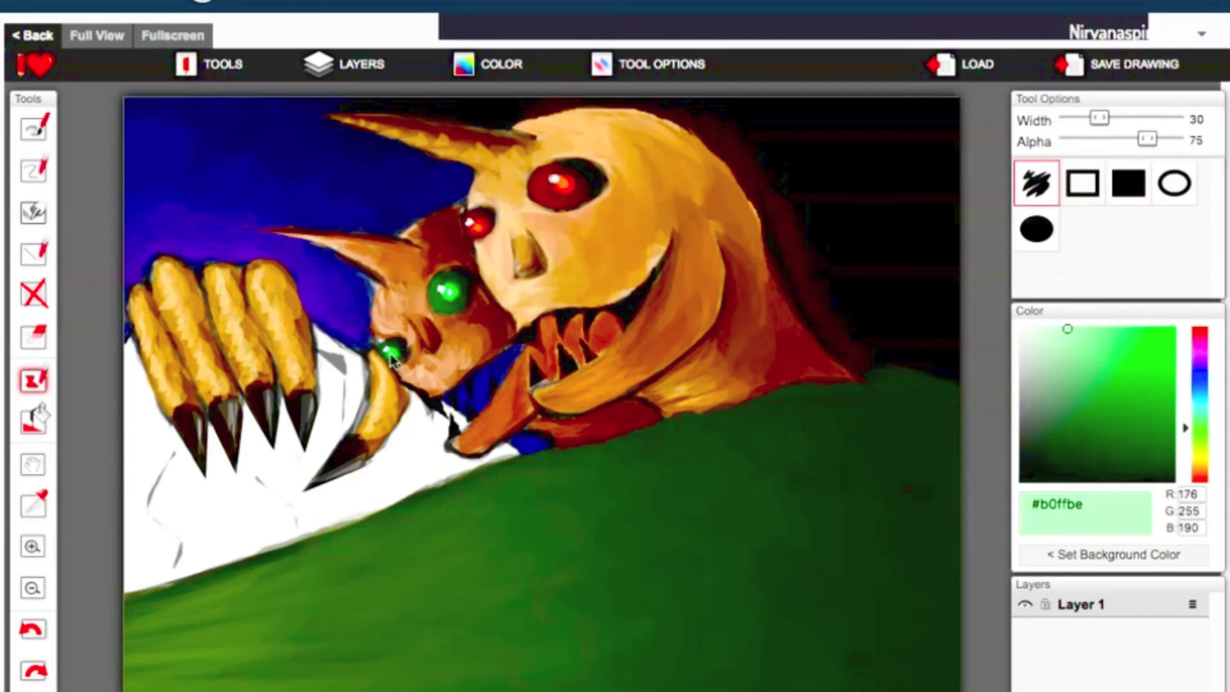
Draw a filled white circle as a moon in the black sky and shade it grey with a soft brush, width 36, alpha 32.
left_click_drag(802, 119, 868, 179)
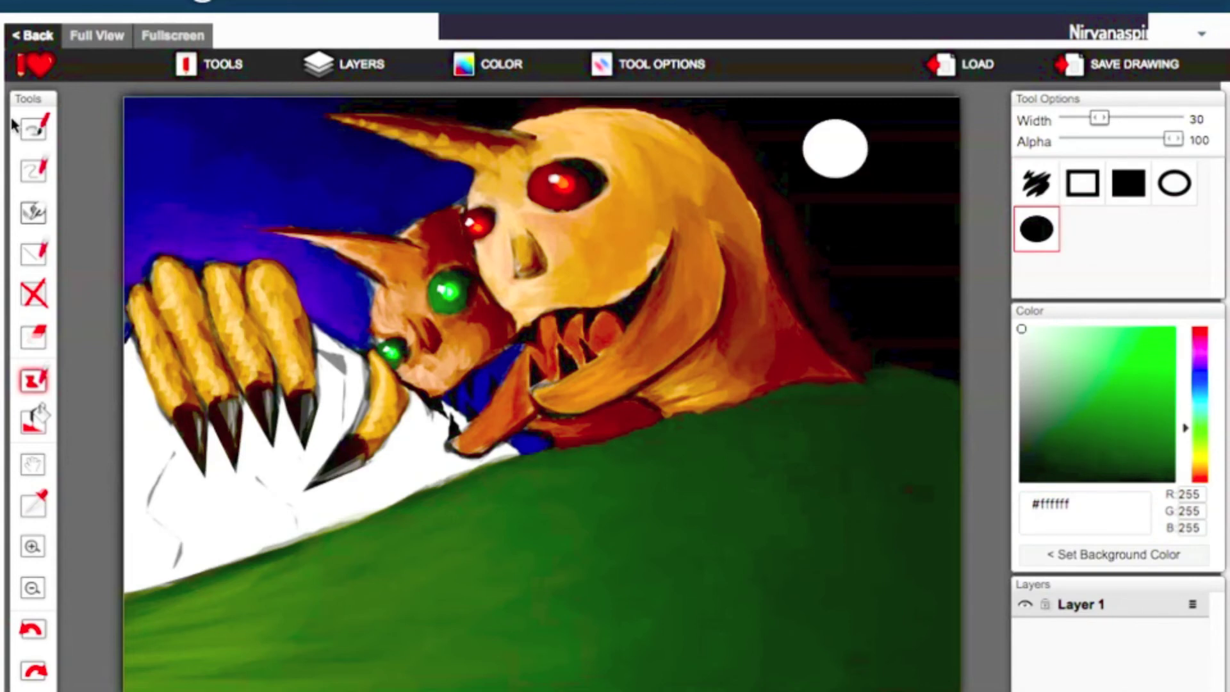
left_click(33, 128)
left_click_drag(1100, 118, 1106, 118)
mouse_move(833, 137)
left_mouse_down()
mouse_move(845, 160)
mouse_move(814, 173)
left_mouse_up()
left_click(1072, 449)
left_click(1026, 472)
left_click(1021, 395)
left_click_drag(1085, 139, 1102, 139)
left_click_drag(811, 144, 833, 176)
Cut the moon into a crescent by covering part of it with a filled black ellipse at alpha 100.
left_click(1022, 479)
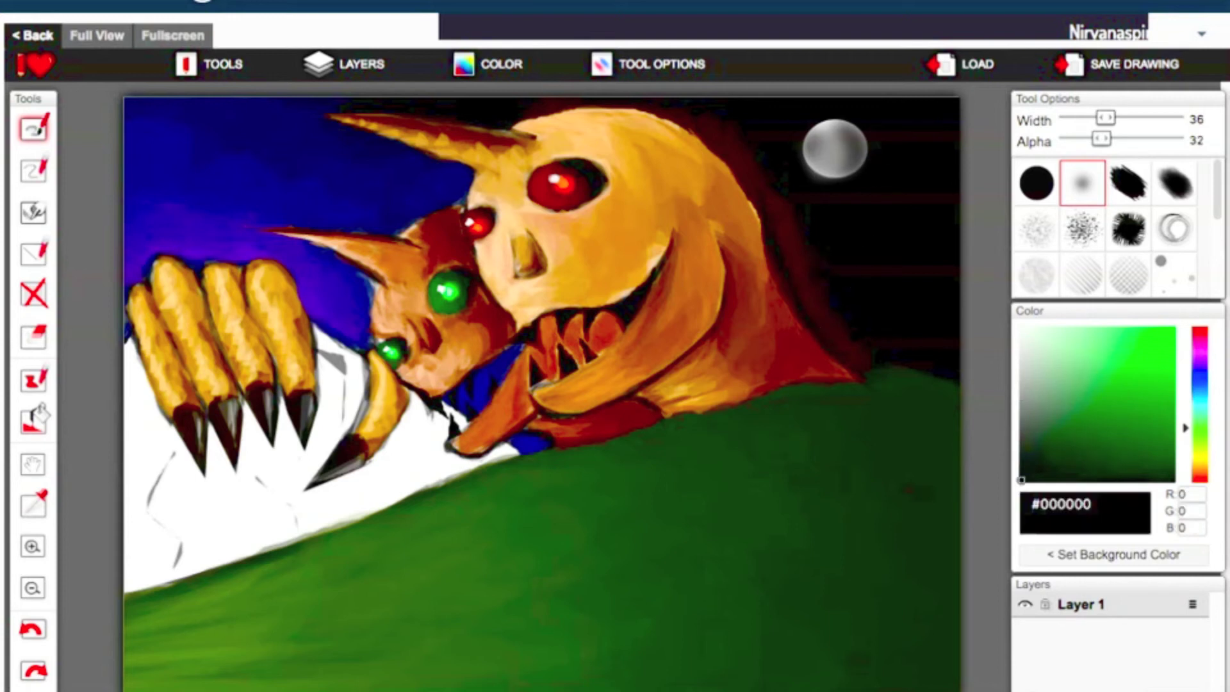
left_click(33, 380)
mouse_move(894, 105)
left_mouse_down()
mouse_move(843, 195)
mouse_move(822, 199)
left_mouse_up()
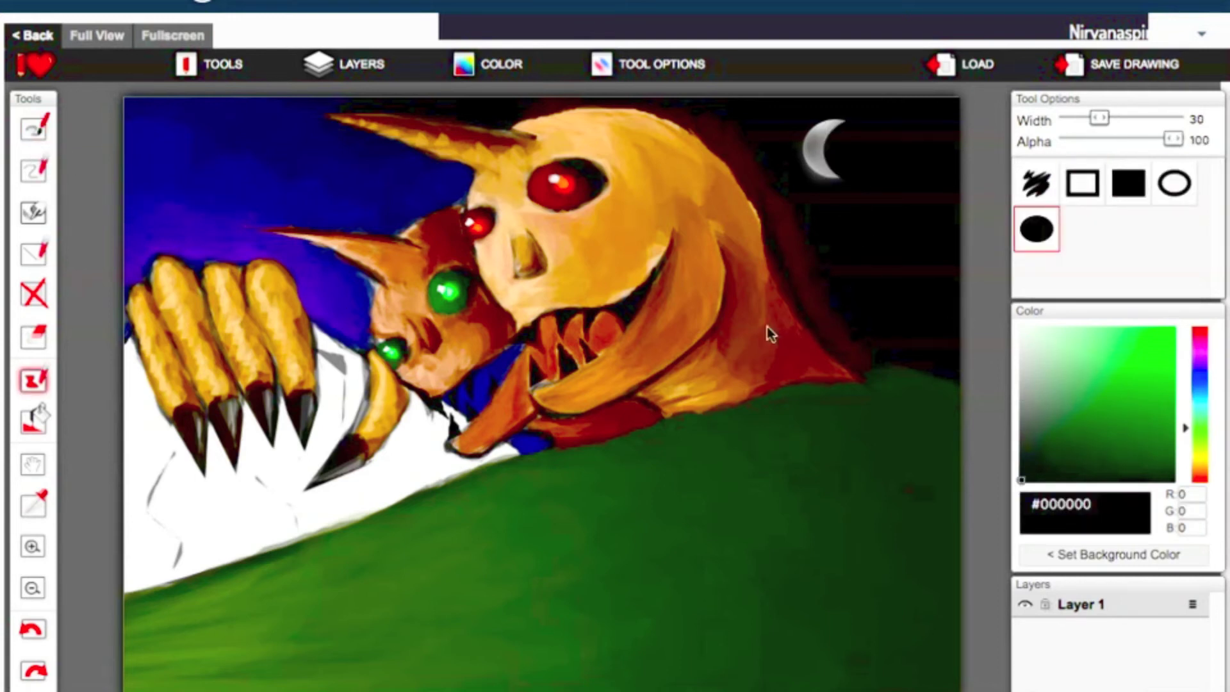
Fill the band of white arm along the hill's edge with freehand dark brown #1c0800 shapes at alpha 59.
left_click(1201, 478)
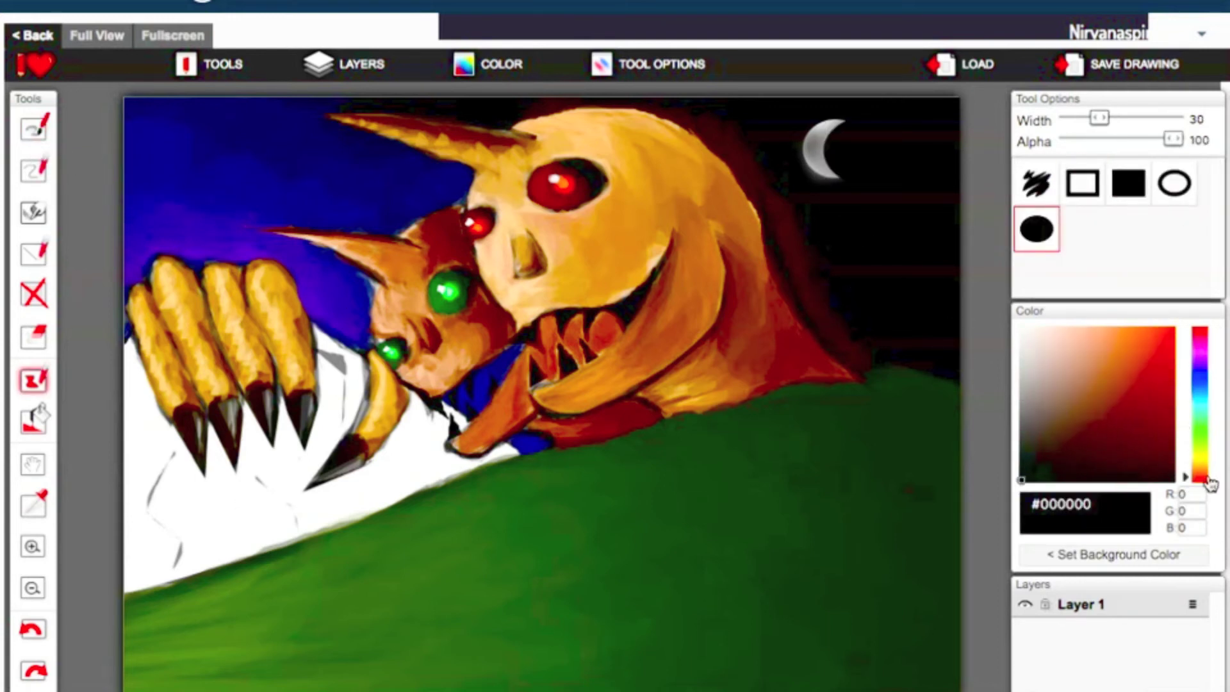
left_click(1135, 421)
left_click(1037, 184)
left_click_drag(1173, 140, 1131, 139)
left_click_drag(522, 448, 448, 484)
left_click(1174, 474)
left_click(1173, 466)
mouse_move(519, 448)
left_mouse_down()
mouse_move(352, 511)
mouse_move(333, 464)
mouse_move(376, 475)
mouse_move(276, 492)
mouse_move(269, 544)
mouse_move(385, 513)
mouse_move(154, 576)
mouse_move(57, 649)
left_mouse_up()
left_click(32, 629)
left_click_drag(125, 577, 216, 547)
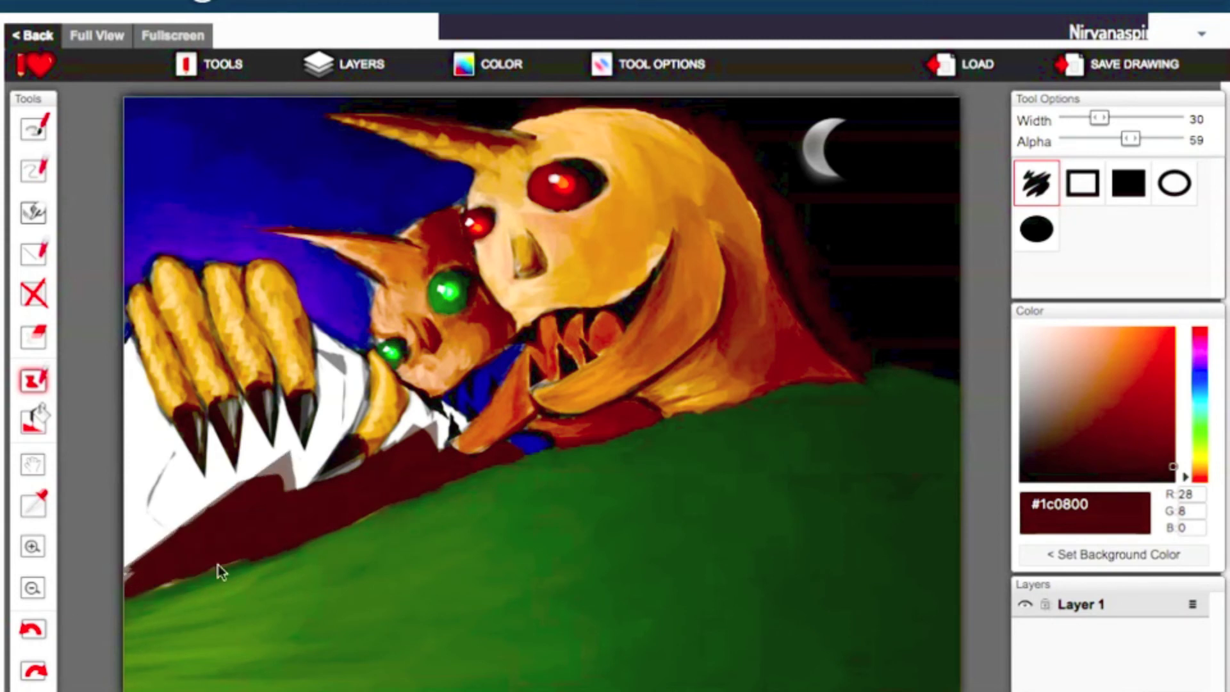
Fill the white area behind the thumb and below the claws with dark brown #1c0800 at alpha 59.
mouse_move(315, 327)
left_mouse_down()
mouse_move(349, 343)
mouse_move(330, 391)
mouse_move(332, 375)
mouse_move(364, 371)
mouse_move(318, 459)
mouse_move(193, 533)
mouse_move(413, 392)
mouse_move(403, 449)
mouse_move(385, 429)
mouse_move(339, 497)
mouse_move(435, 418)
mouse_move(460, 461)
mouse_move(410, 387)
mouse_move(423, 464)
left_mouse_up()
mouse_move(459, 426)
left_mouse_down()
mouse_move(426, 463)
mouse_move(304, 463)
left_mouse_up()
mouse_move(328, 404)
left_mouse_down()
mouse_move(351, 412)
mouse_move(308, 483)
mouse_move(285, 423)
mouse_move(301, 457)
mouse_move(266, 494)
mouse_move(255, 484)
left_mouse_up()
left_click_drag(260, 434, 268, 455)
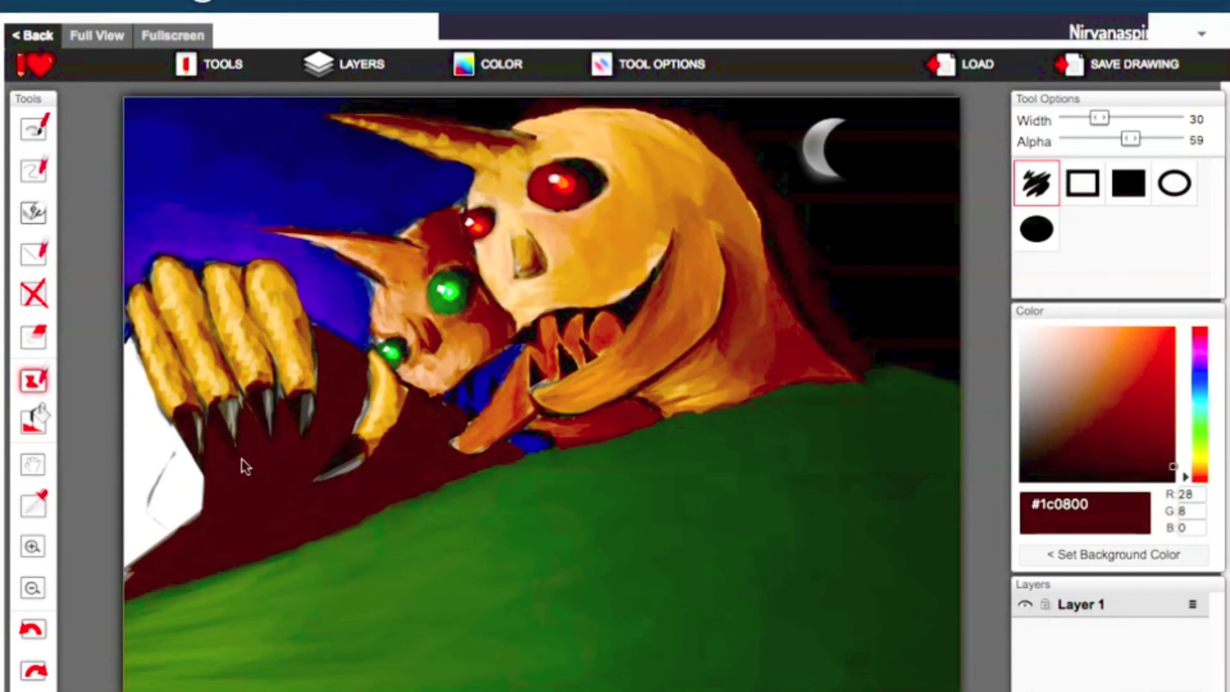
mouse_move(277, 502)
left_mouse_down()
mouse_move(198, 461)
mouse_move(144, 558)
left_mouse_up()
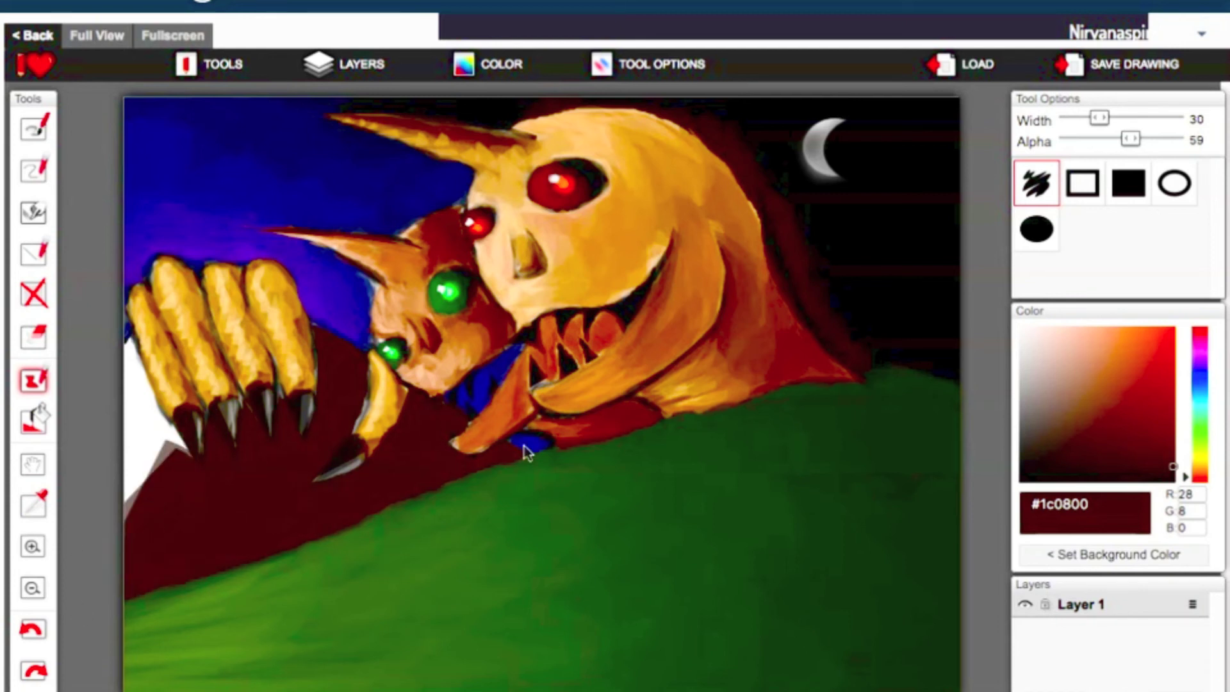
Cover the remaining white patch beside the outermost finger with #301205 at alpha 34.
left_click(1160, 454)
left_click_drag(1131, 138, 1104, 138)
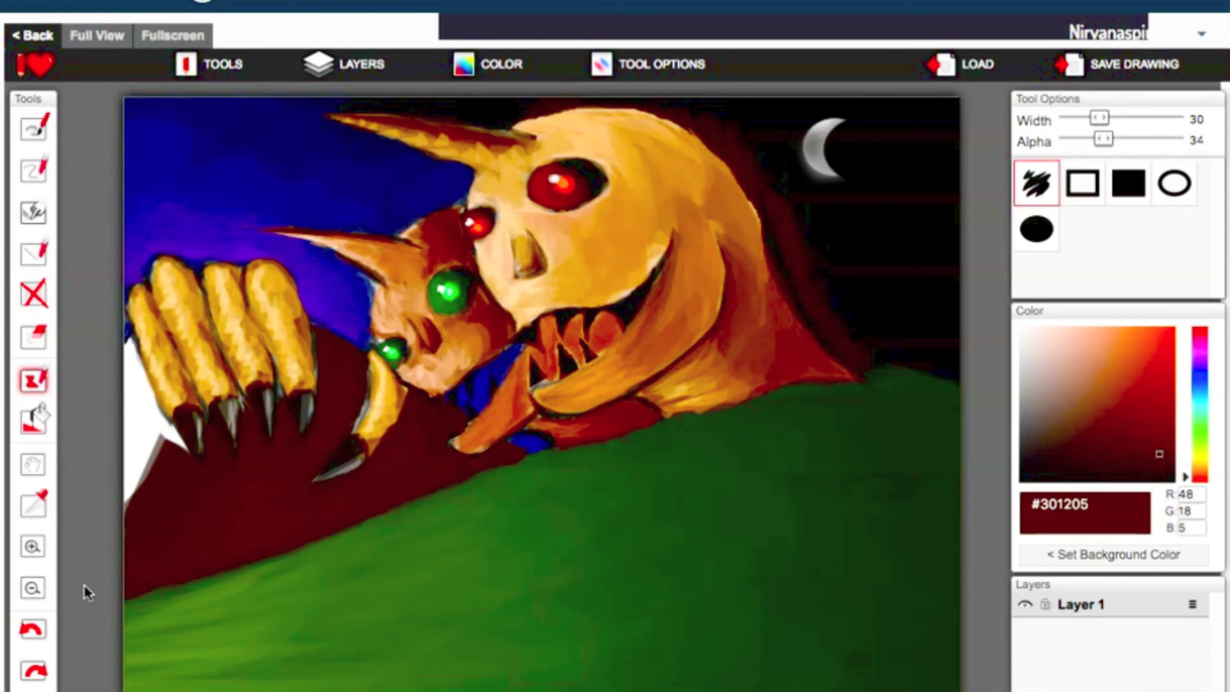
mouse_move(153, 455)
left_mouse_down()
mouse_move(138, 403)
mouse_move(131, 442)
mouse_move(134, 339)
mouse_move(168, 388)
left_mouse_up()
Blend the dark arm with reddish browns #451d0c and #481e0d, and shade beneath the claws with #341306 at alpha 34.
left_click(1148, 442)
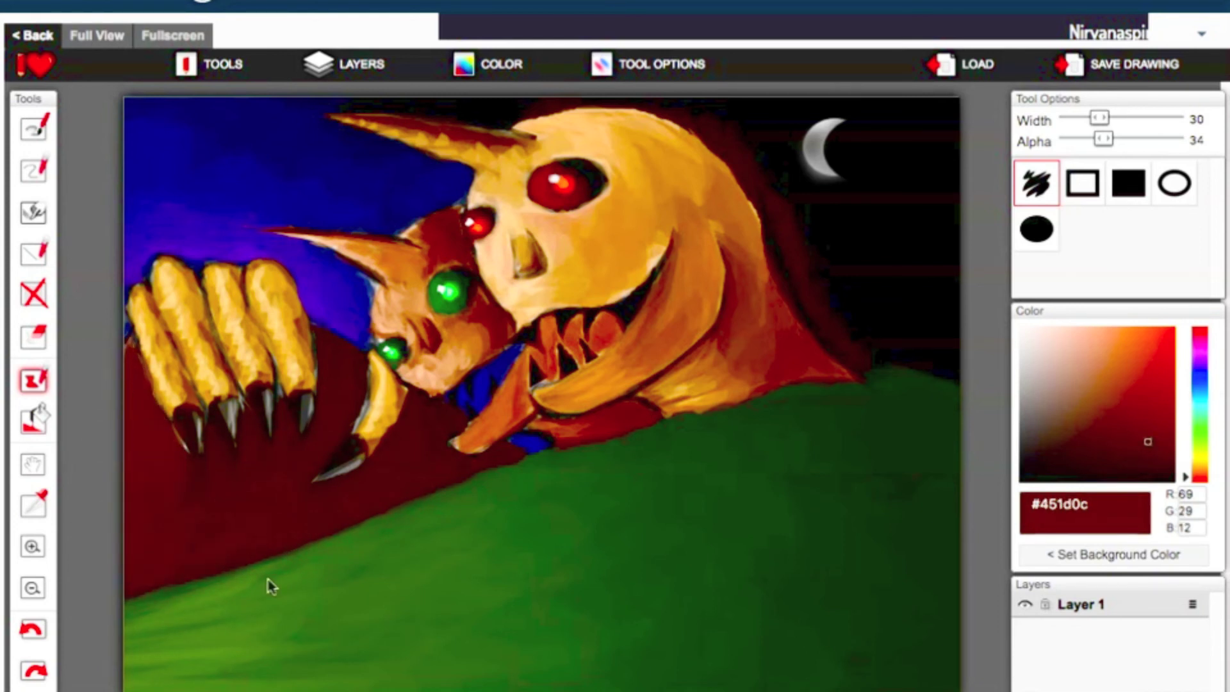
left_click(268, 580, "alt")
left_click(123, 335, "alt")
left_click_drag(123, 335, 154, 448)
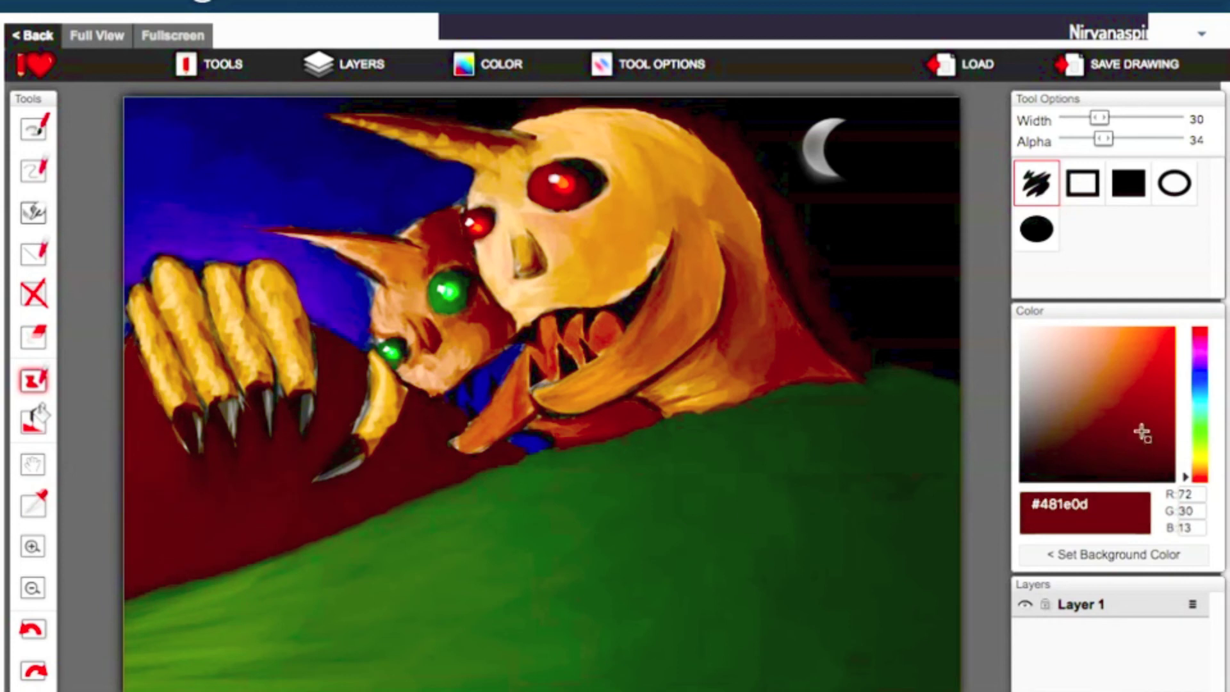
left_click(232, 501, "alt")
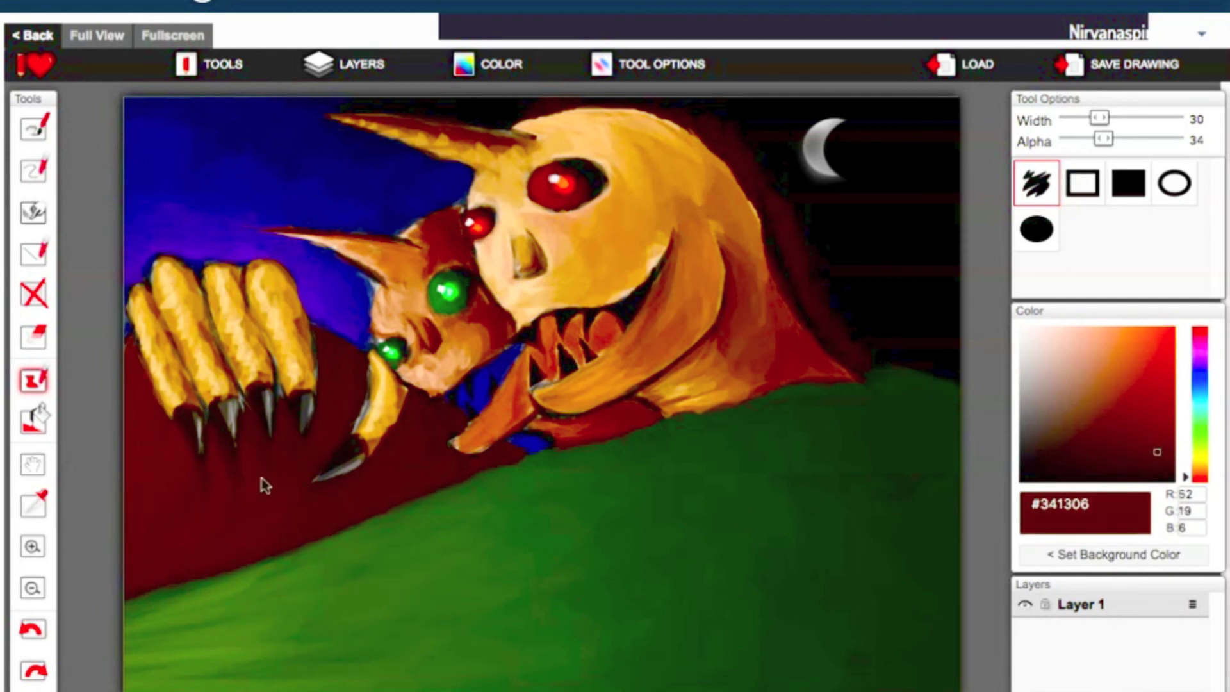
scroll(204, 586, "down", 1)
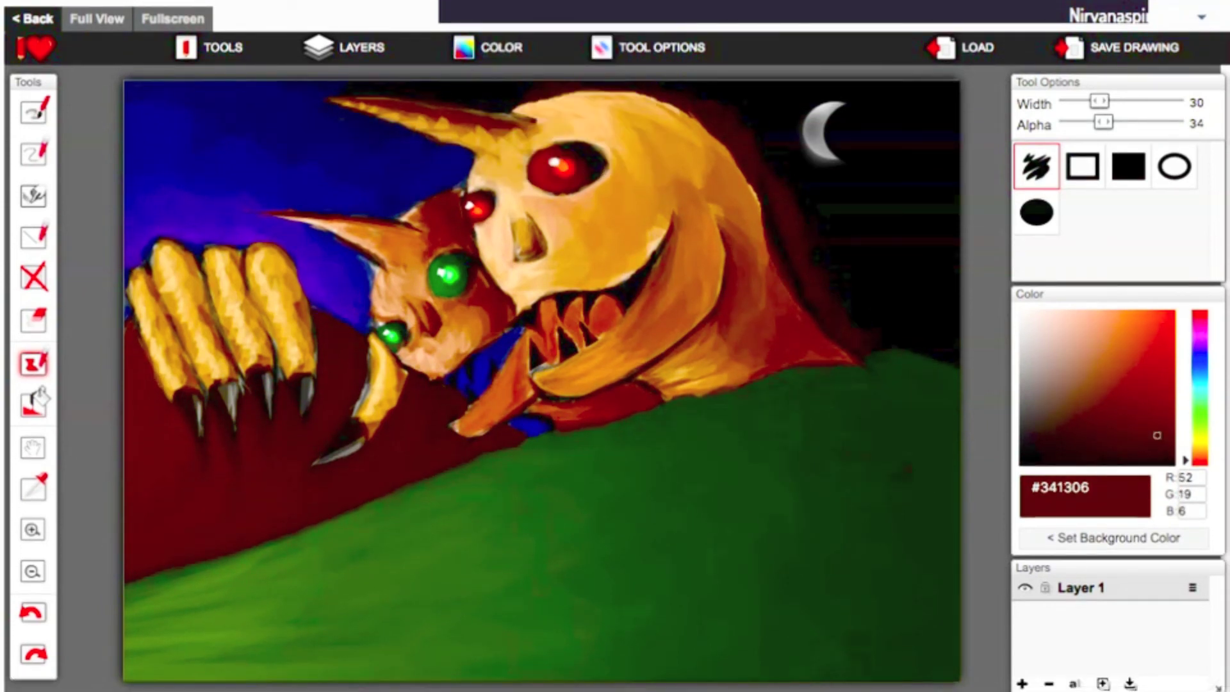
Retouch the hand's fingers with peach #ffb393 highlights and brown #572916 shading at alpha 34.
left_click(147, 393, "alt")
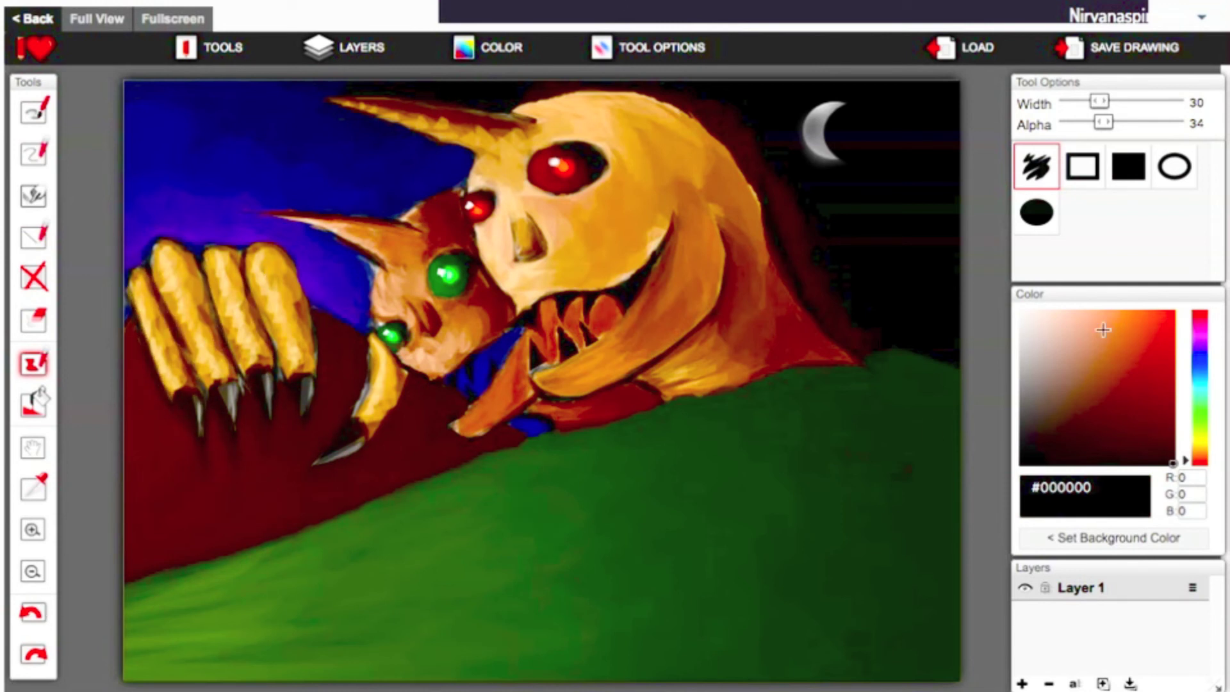
left_click_drag(1158, 361, 1084, 312)
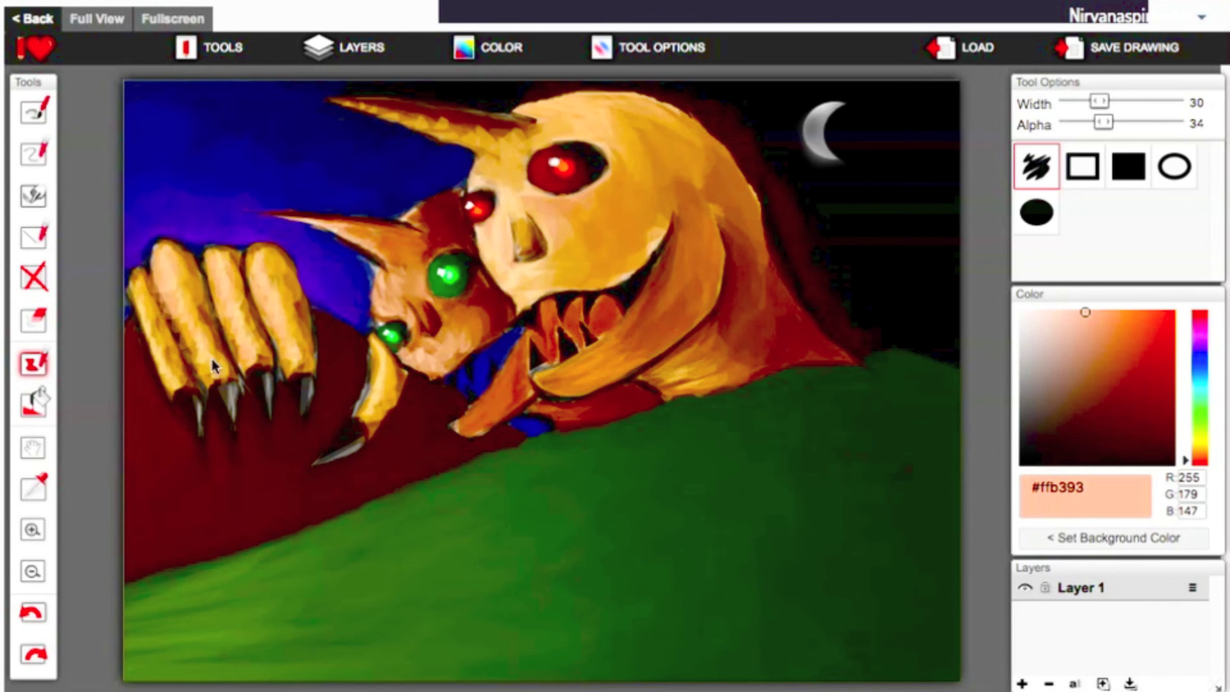
left_click(180, 396, "alt")
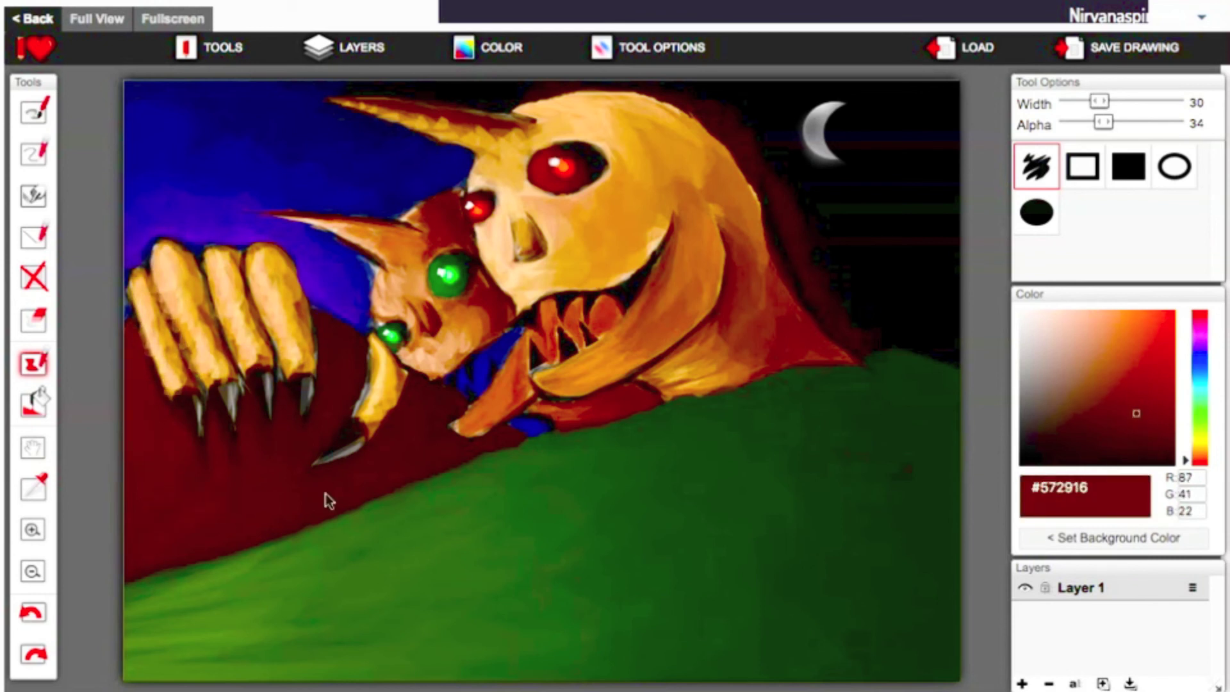
Touch up the creatures' heads and horns with #793a20 and #ae772e, and paint the strip joining the thumb to the hand.
left_click(416, 221, "alt")
left_click(528, 217, "alt")
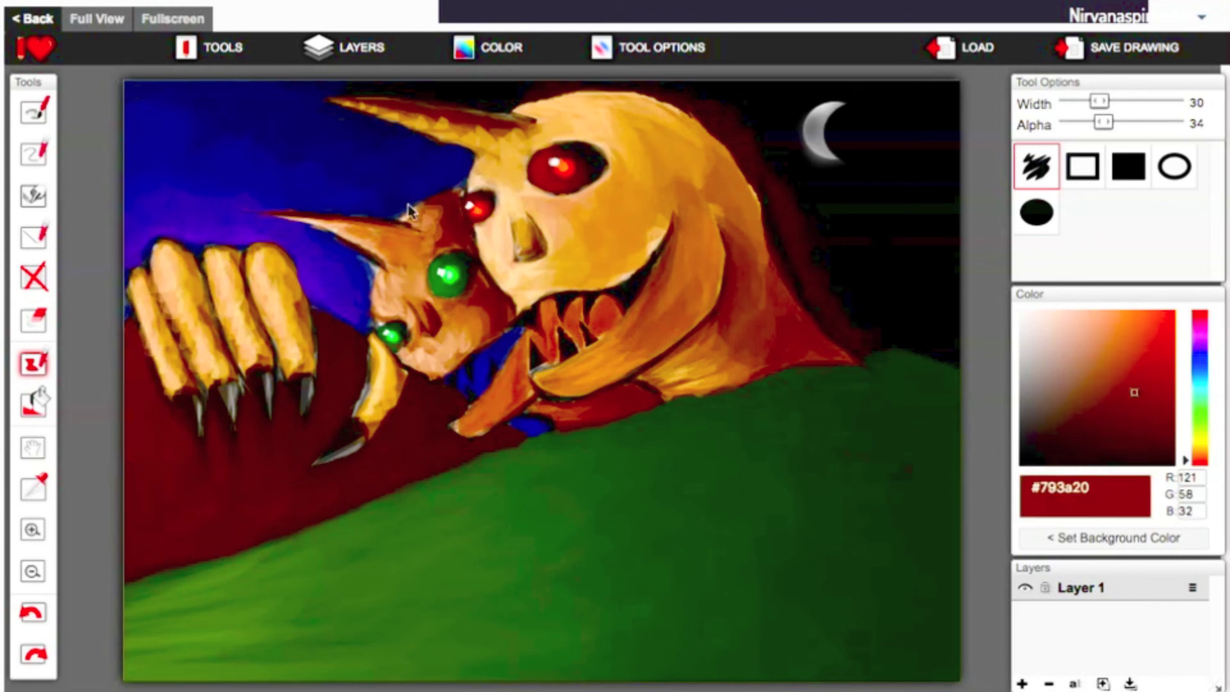
left_click(775, 201, "alt")
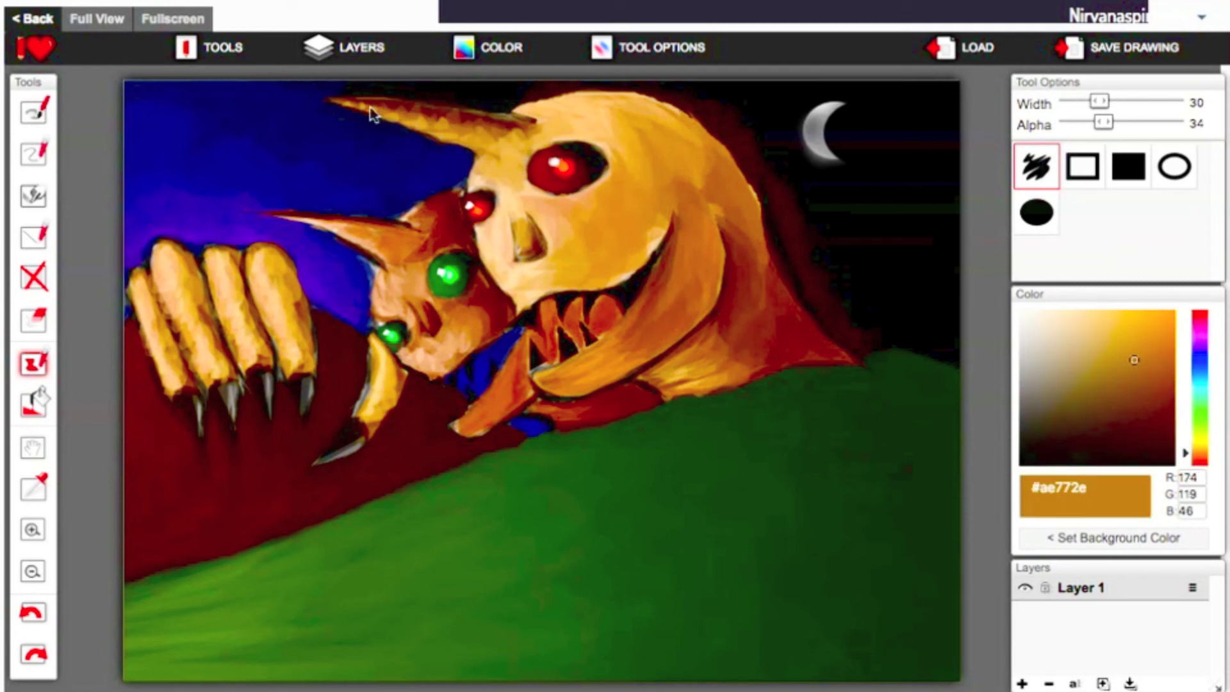
left_click(362, 324, "alt")
left_click(359, 327, "alt")
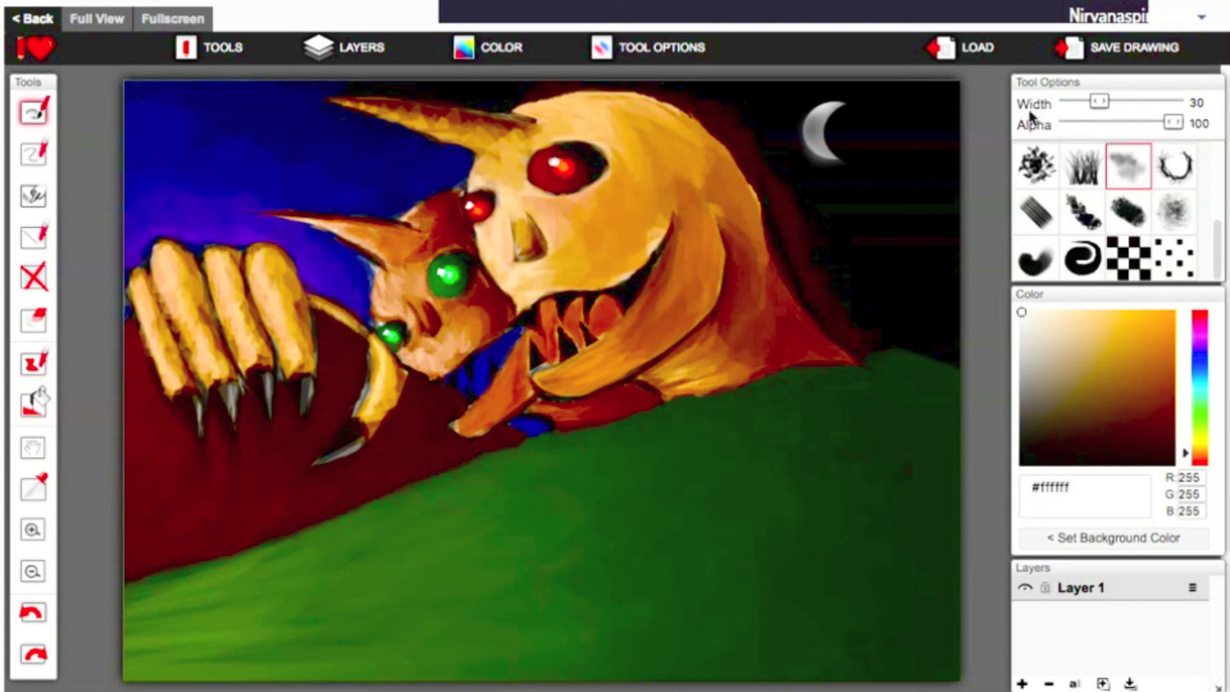
Paint wispy white #ffffff clouds across the blue and black sky and over the moon with a soft cloud brush at alpha 100.
left_click_drag(769, 128, 865, 159)
mouse_move(257, 109)
left_mouse_down()
mouse_move(120, 104)
mouse_move(186, 237)
left_mouse_up()
mouse_move(833, 129)
left_mouse_down()
mouse_move(733, 118)
mouse_move(840, 186)
left_mouse_up()
left_click_drag(852, 314, 942, 170)
mouse_move(730, 89)
left_mouse_down()
mouse_move(590, 75)
mouse_move(378, 86)
left_mouse_up()
Sign the dark sky beside the large creature's head with a white monogram at width 2, and mute it with black at alpha 33.
left_click(34, 153)
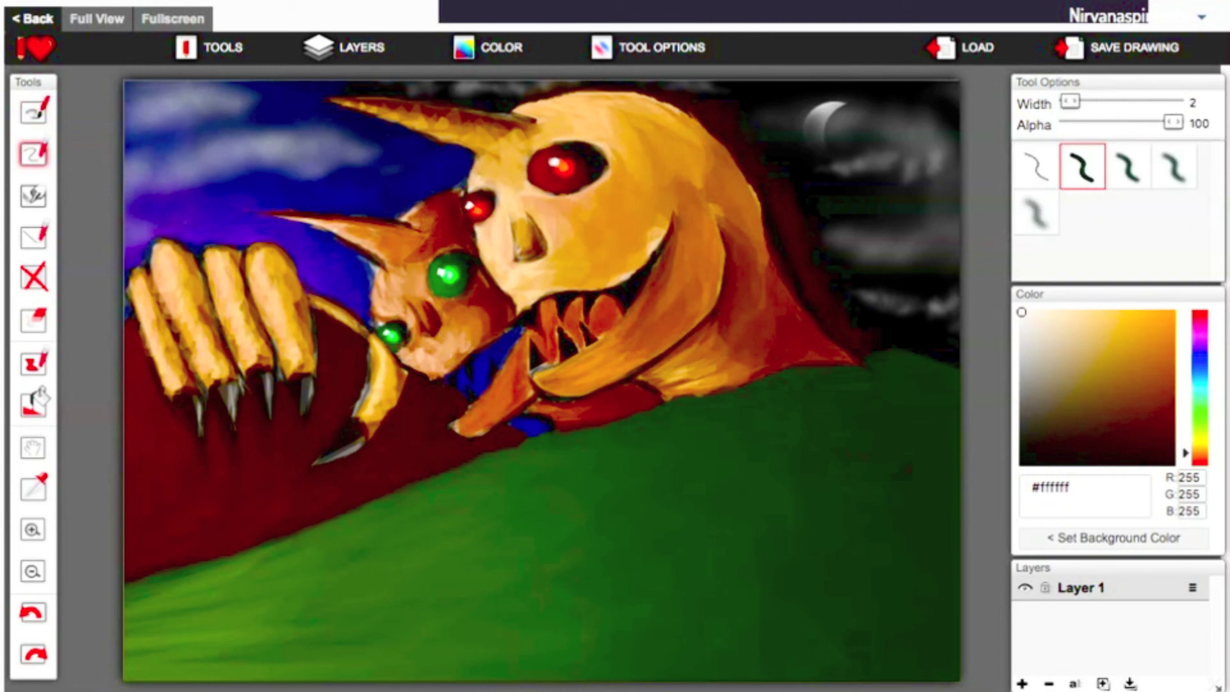
mouse_move(794, 180)
left_mouse_down()
mouse_move(805, 228)
mouse_move(783, 193)
mouse_move(798, 160)
left_mouse_up()
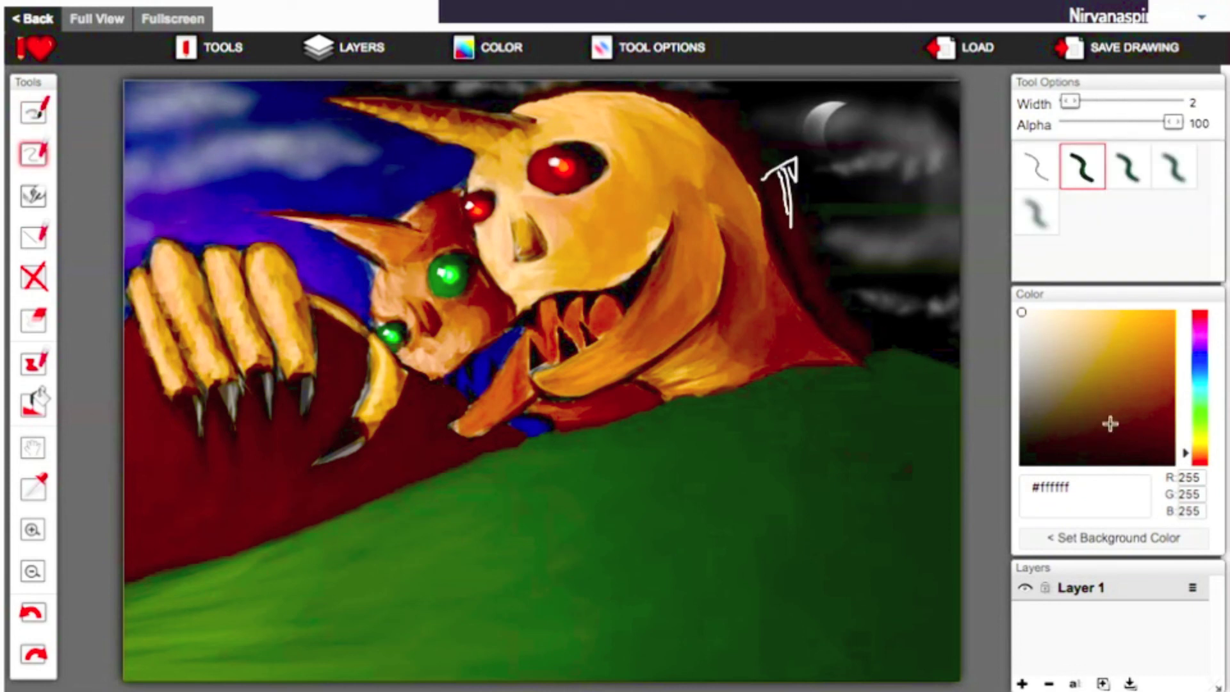
key("d")
key("u")
left_click_drag(1173, 122, 1102, 121)
mouse_move(775, 167)
left_mouse_down()
mouse_move(810, 156)
mouse_move(807, 203)
left_mouse_up()
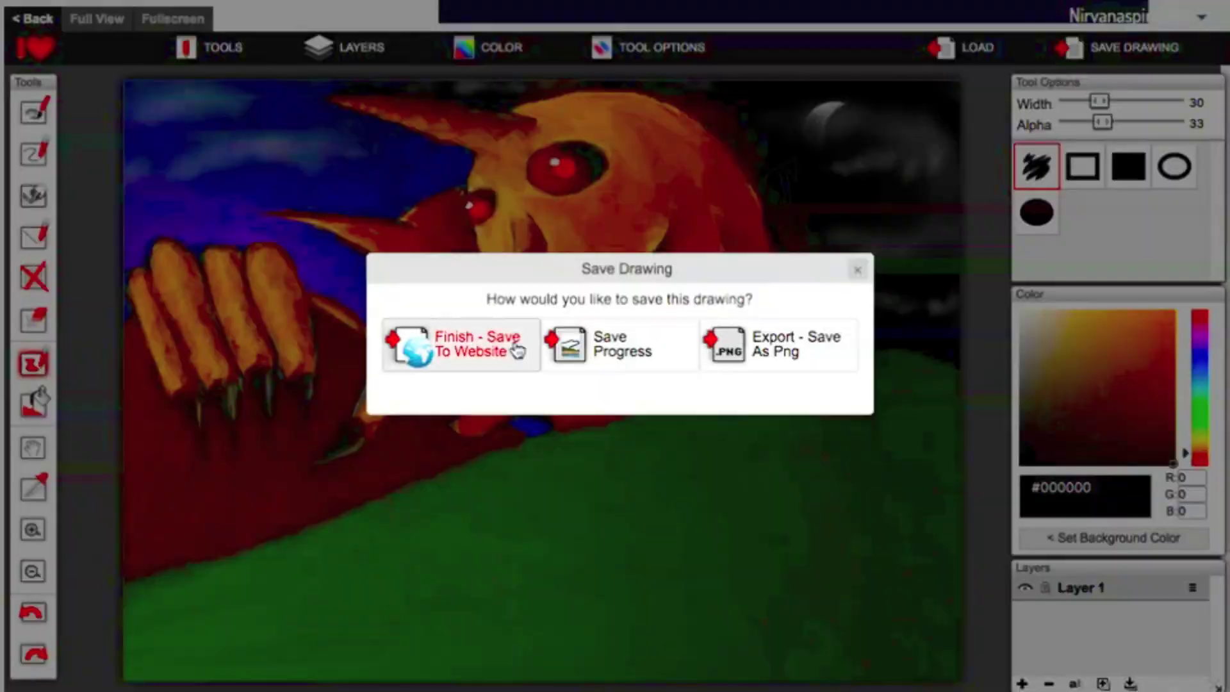
Save the finished drawing to the website as "Two Giants Rise Above All", described as "they crush mountains and bring all to their knees".
left_click(513, 352)
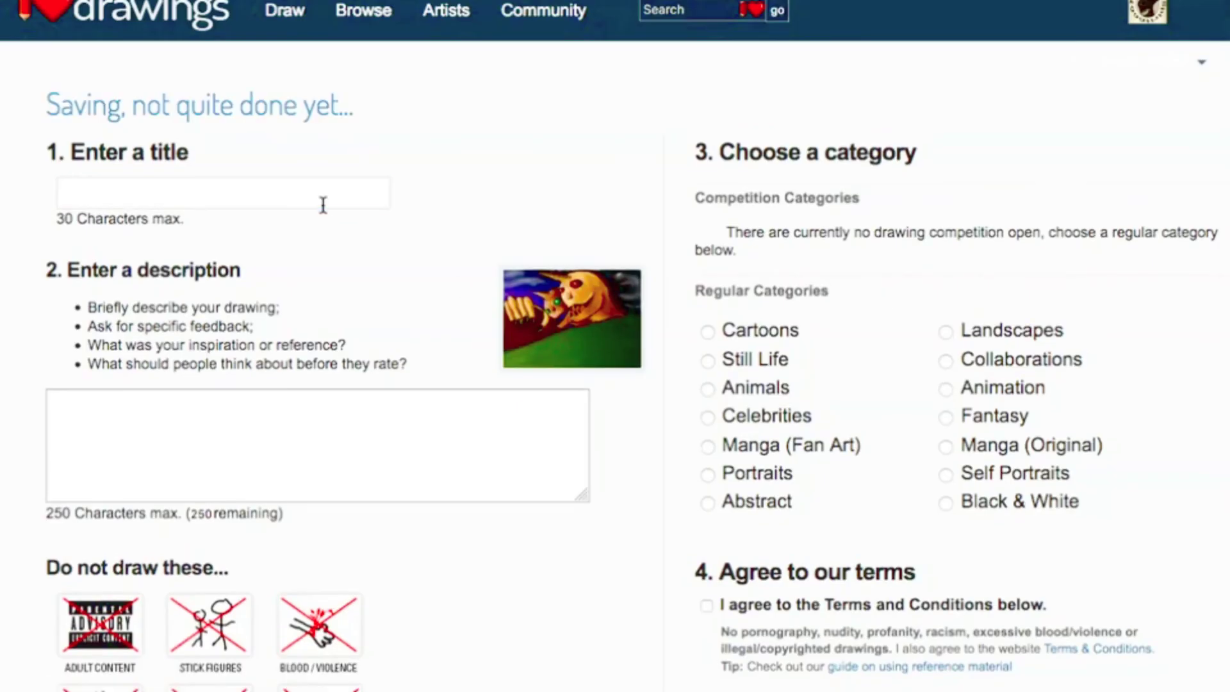
left_click(323, 205)
type("Two Giants Rise Above All")
left_click(183, 459)
type("they crush mountains and bring all to their knees")
File the drawing under the Abstract category, agree to the terms and view the published drawing.
left_click(708, 502)
scroll(714, 498, "down", 1)
left_click(706, 606)
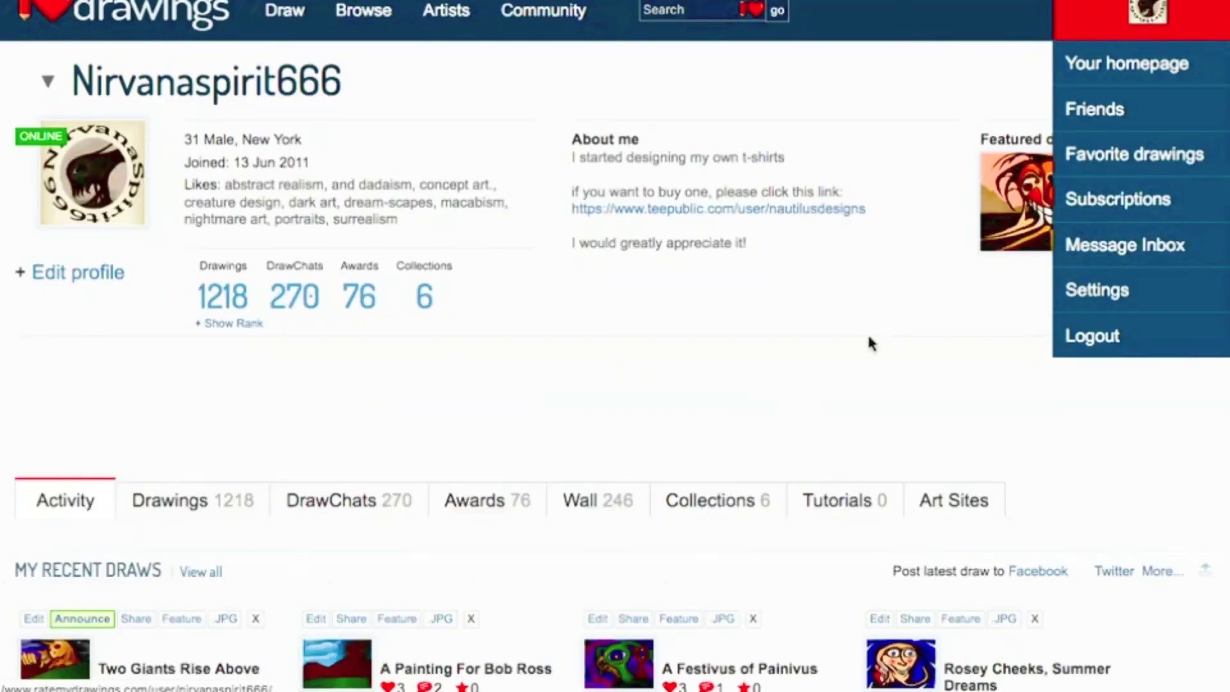
scroll(868, 343, "down", 3)
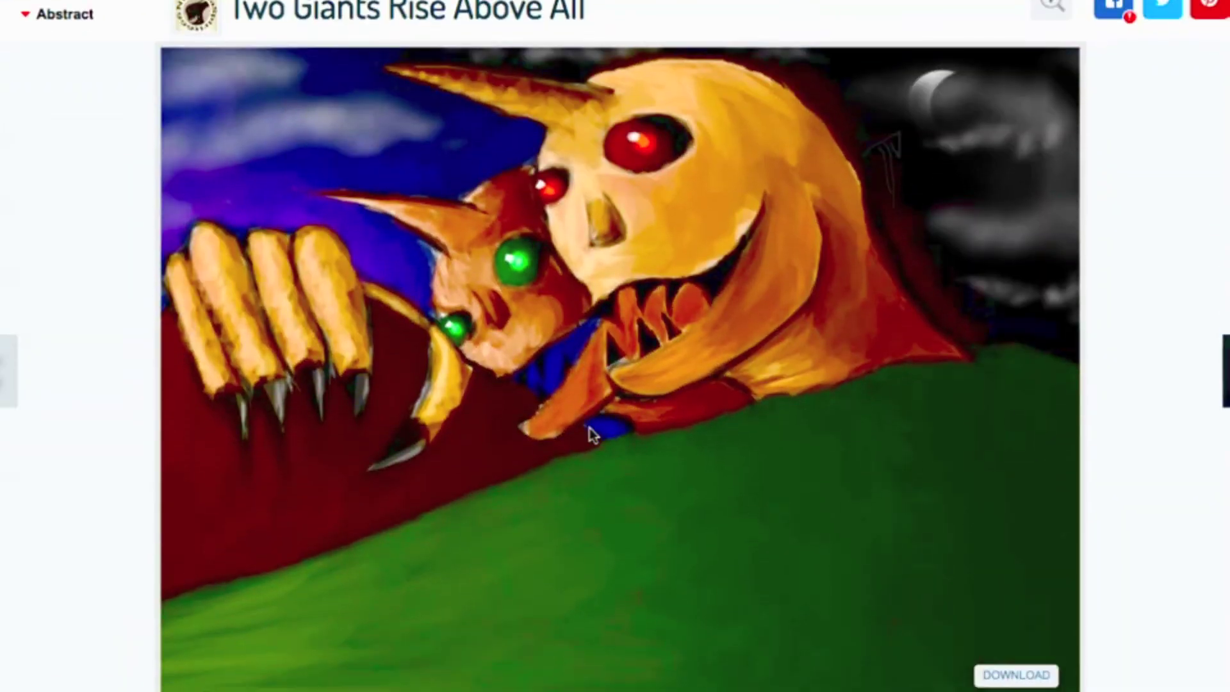